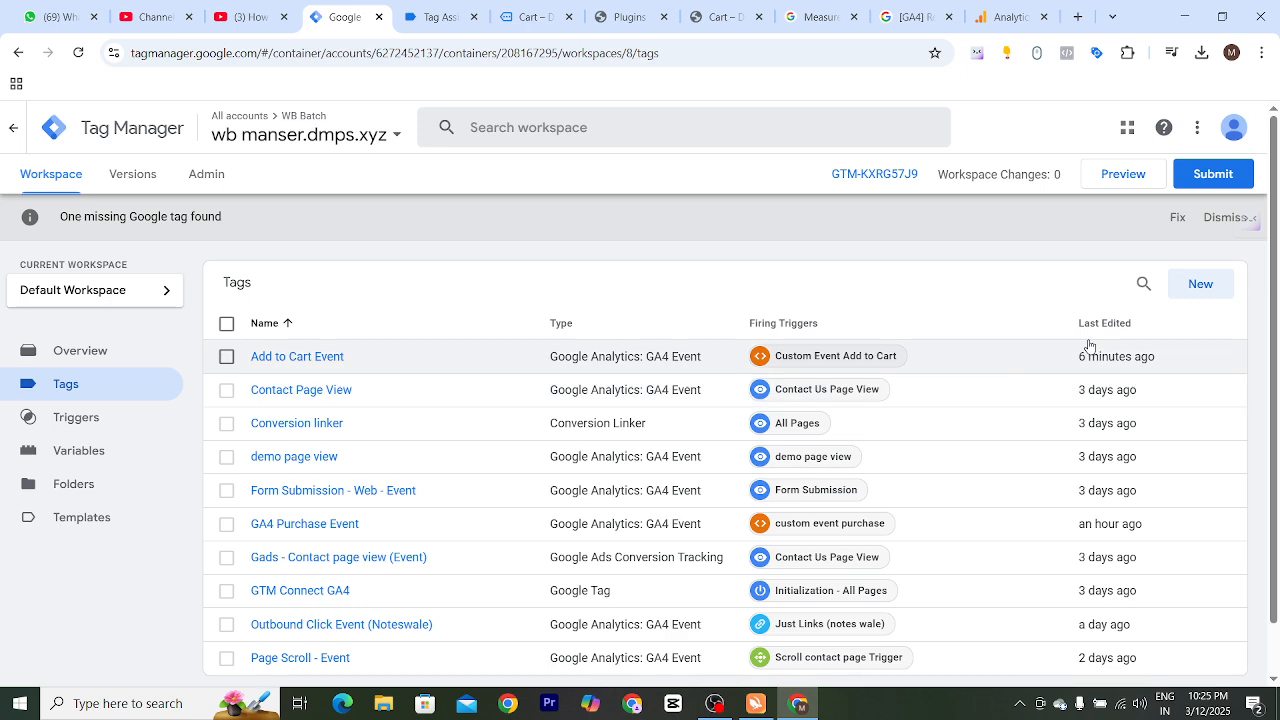
Step: Create a new tag named "all Events Ecommerce"
{"action": "left_click", "coordinate": [1188, 297]}
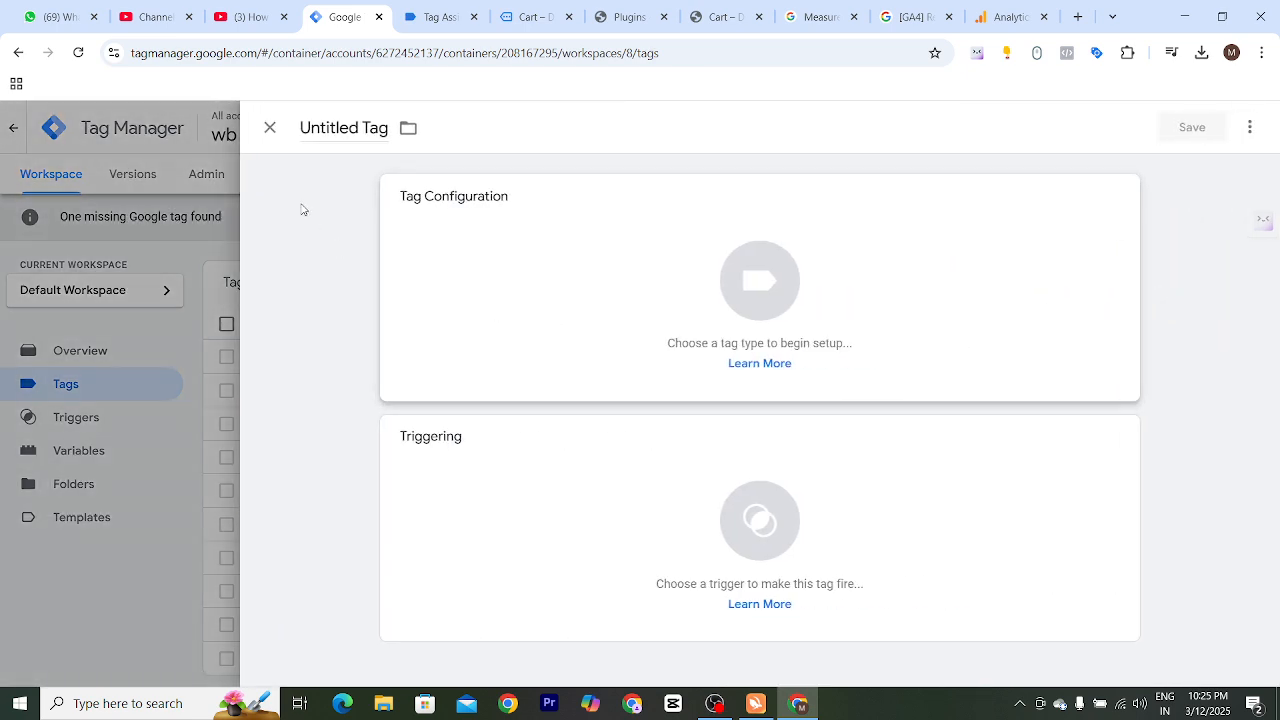
{"action": "triple_click", "coordinate": [339, 128]}
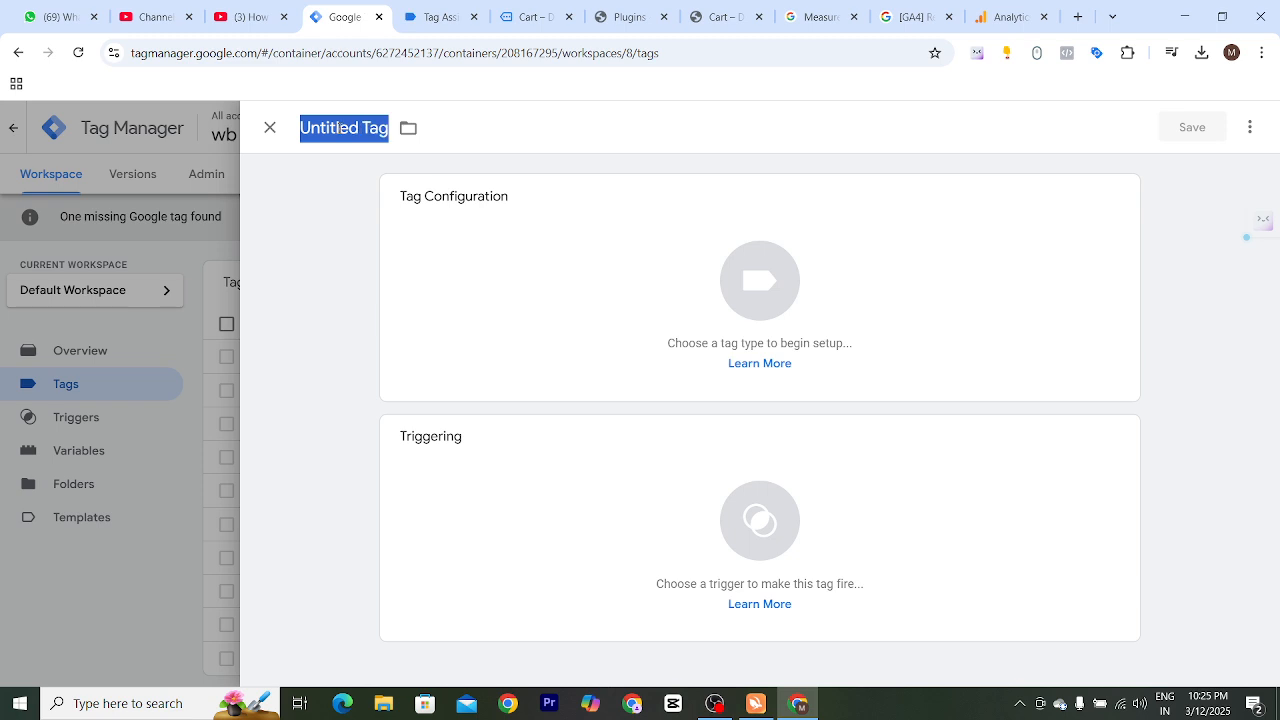
{"action": "type", "text": "all "}
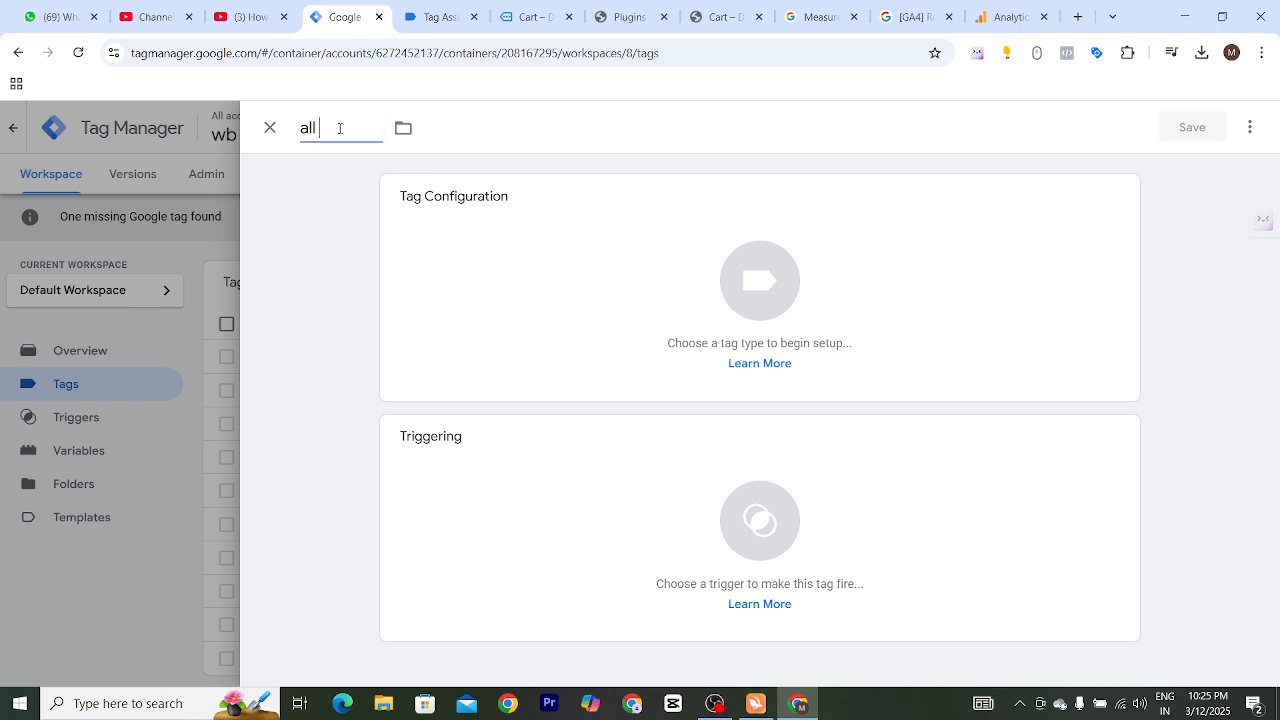
{"action": "type", "text": "Events Ec"}
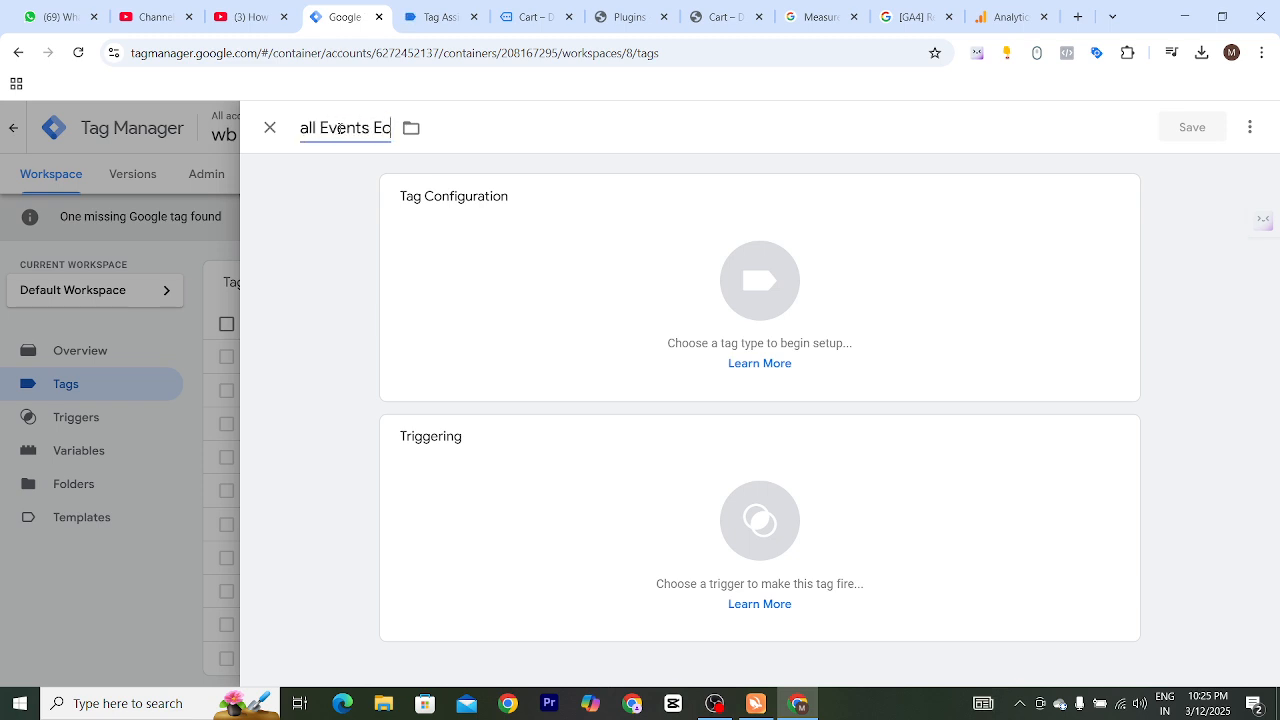
{"action": "type", "text": "ommerce"}
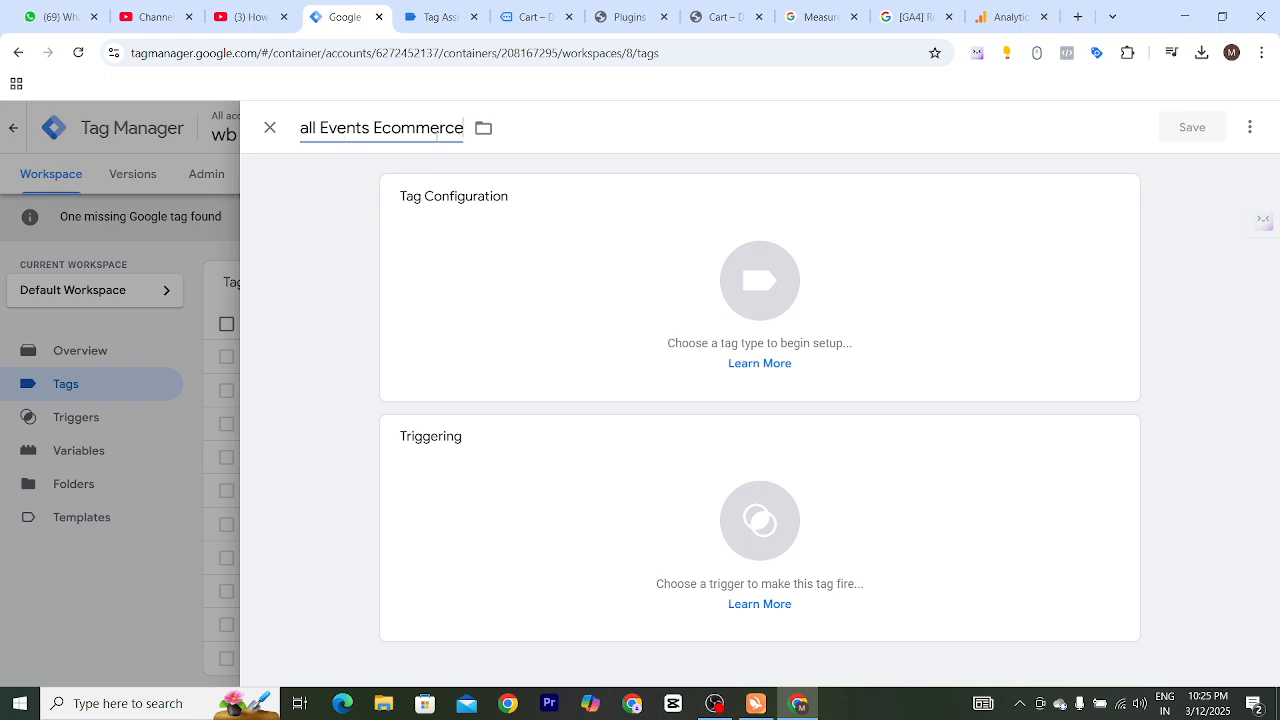
Step: Set the tag type to Google Analytics: GA4 Event
{"action": "left_click", "coordinate": [874, 309]}
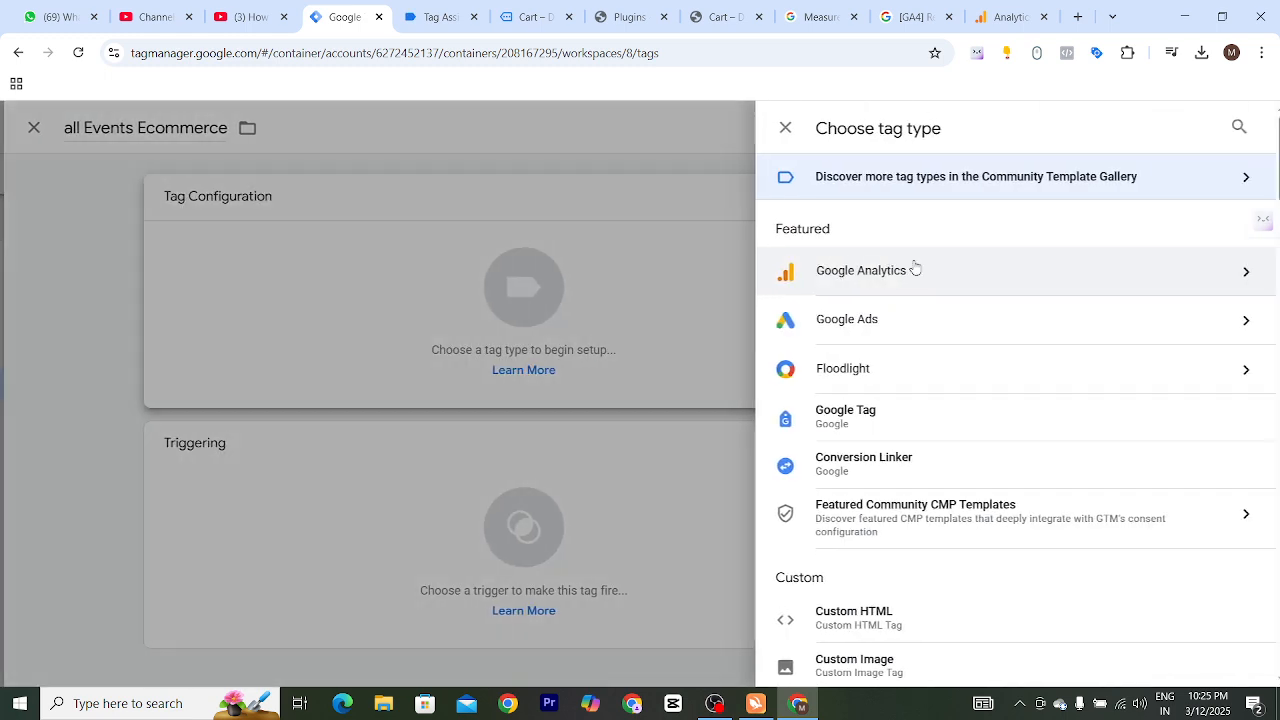
{"action": "left_click", "coordinate": [886, 290]}
{"action": "left_click", "coordinate": [898, 292]}
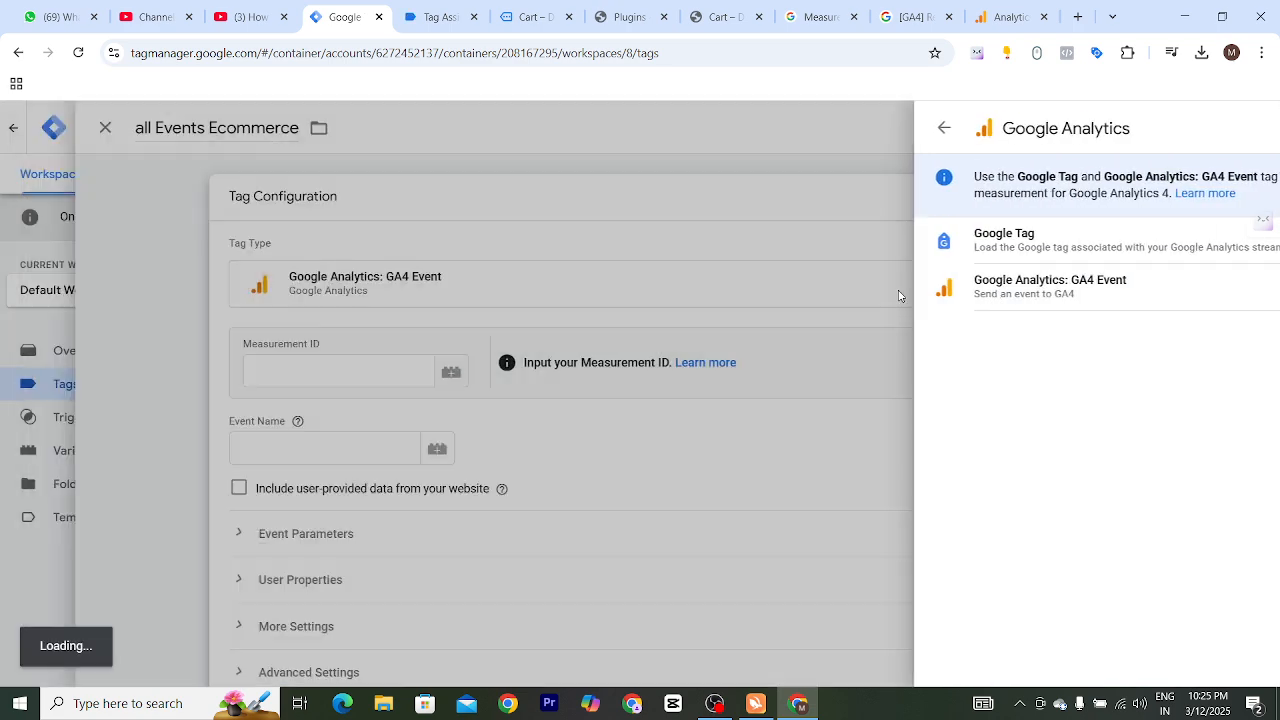
Step: Set the tag's Measurement ID to the {{Measurement Id}} variable and its event name to the {{Event}} variable
{"action": "left_click", "coordinate": [512, 366]}
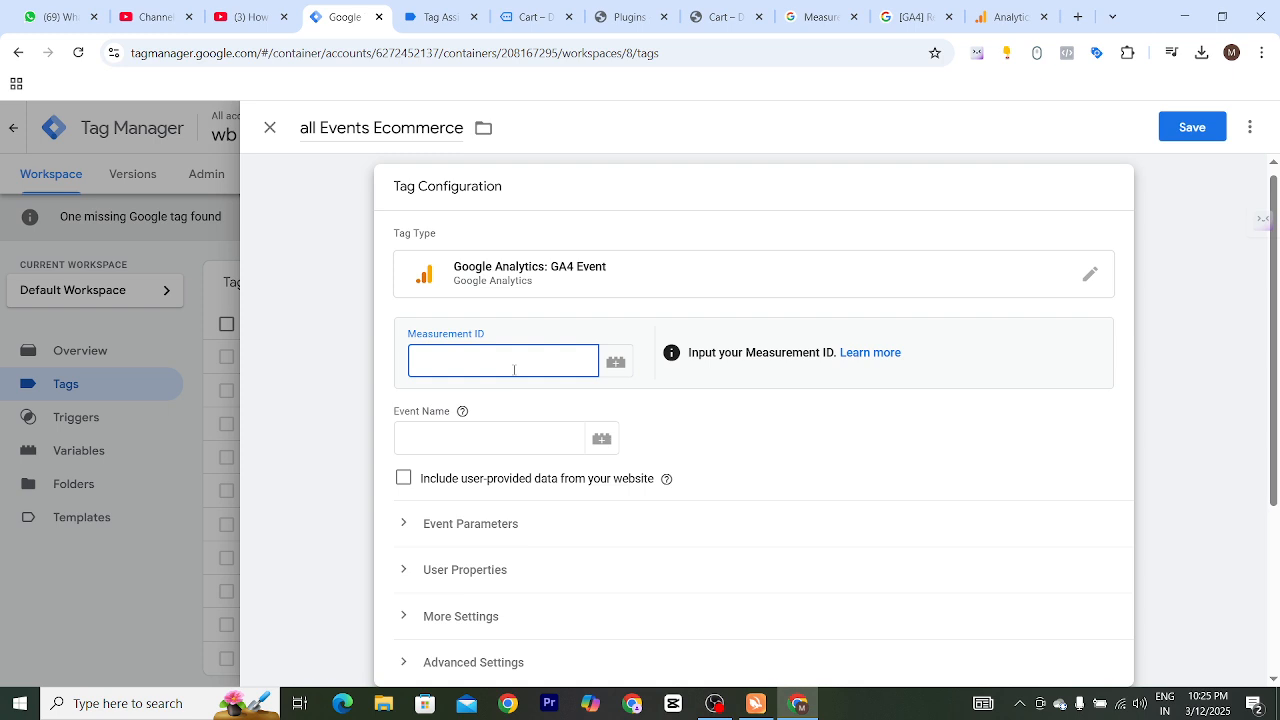
{"action": "type", "text": "{{"}
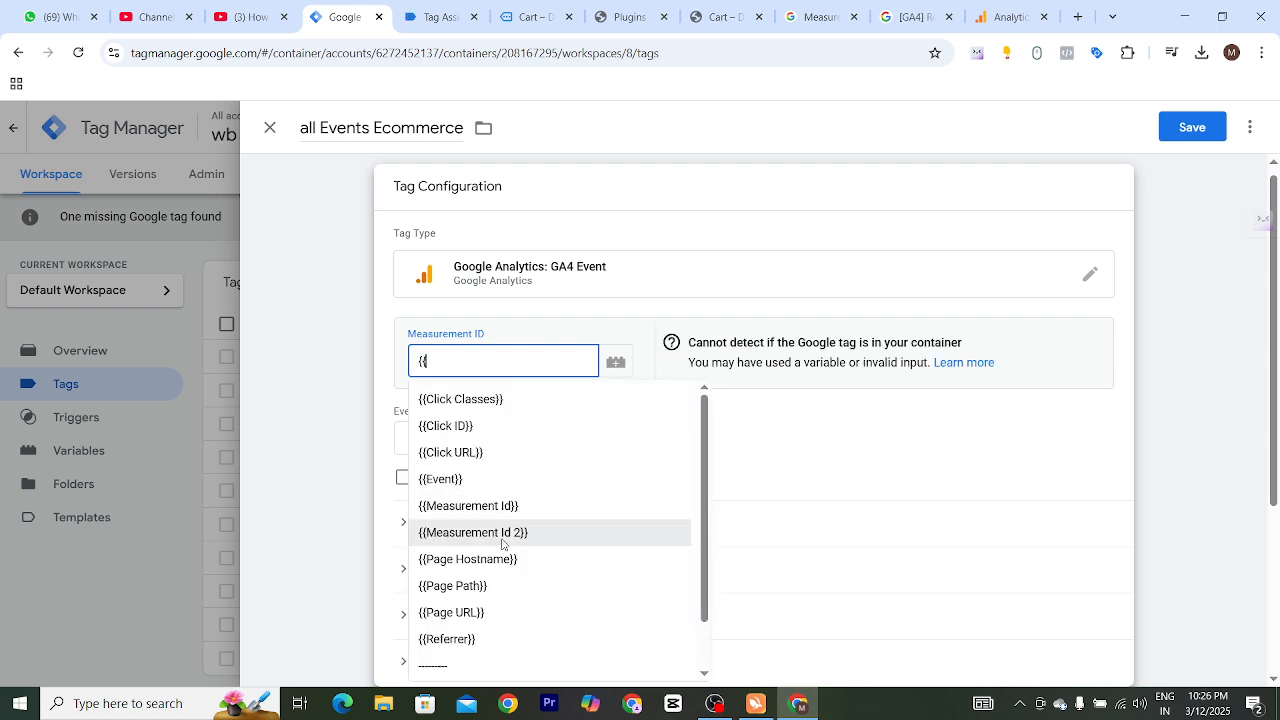
{"action": "left_click", "coordinate": [500, 508]}
{"action": "left_click", "coordinate": [462, 440]}
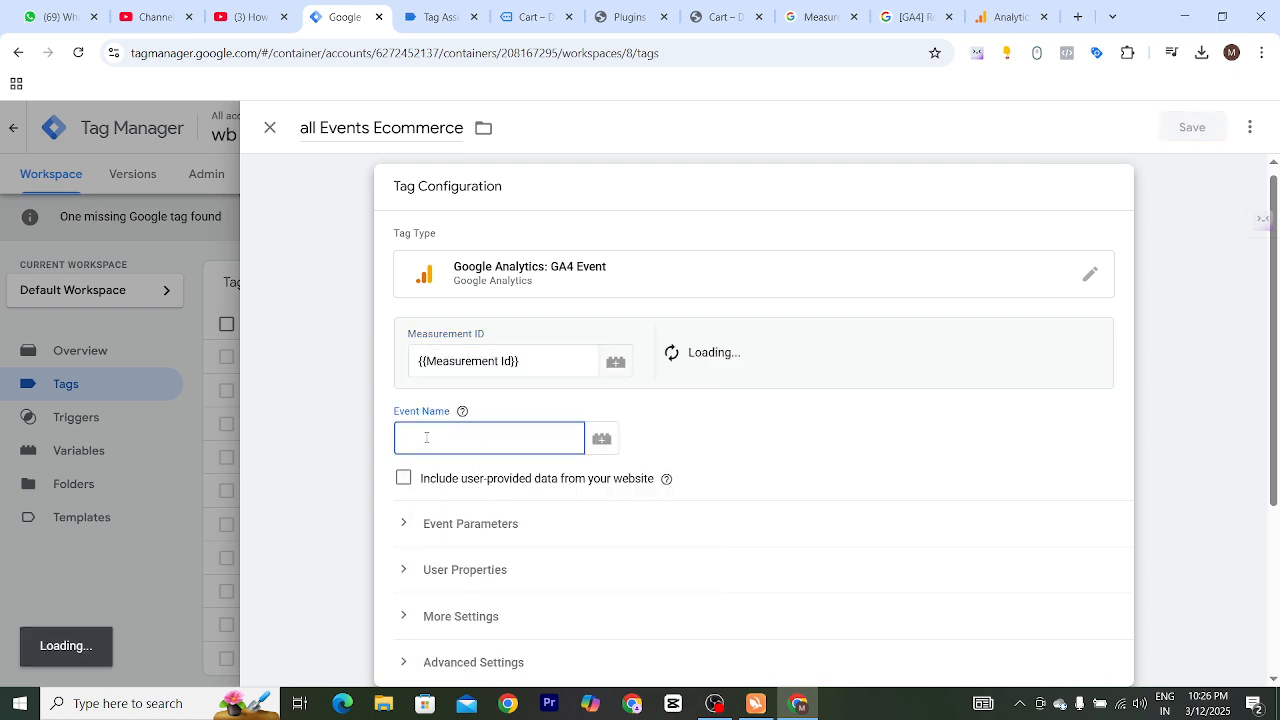
{"action": "left_click", "coordinate": [603, 441]}
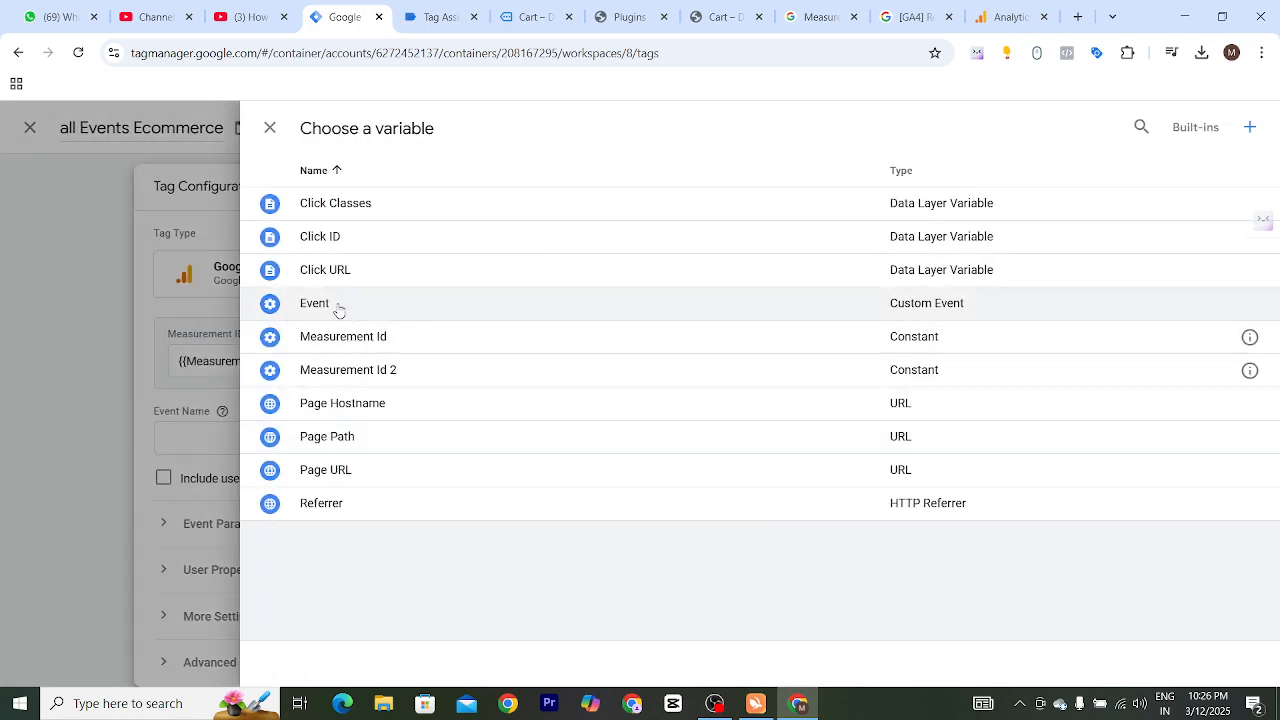
{"action": "left_click", "coordinate": [339, 310]}
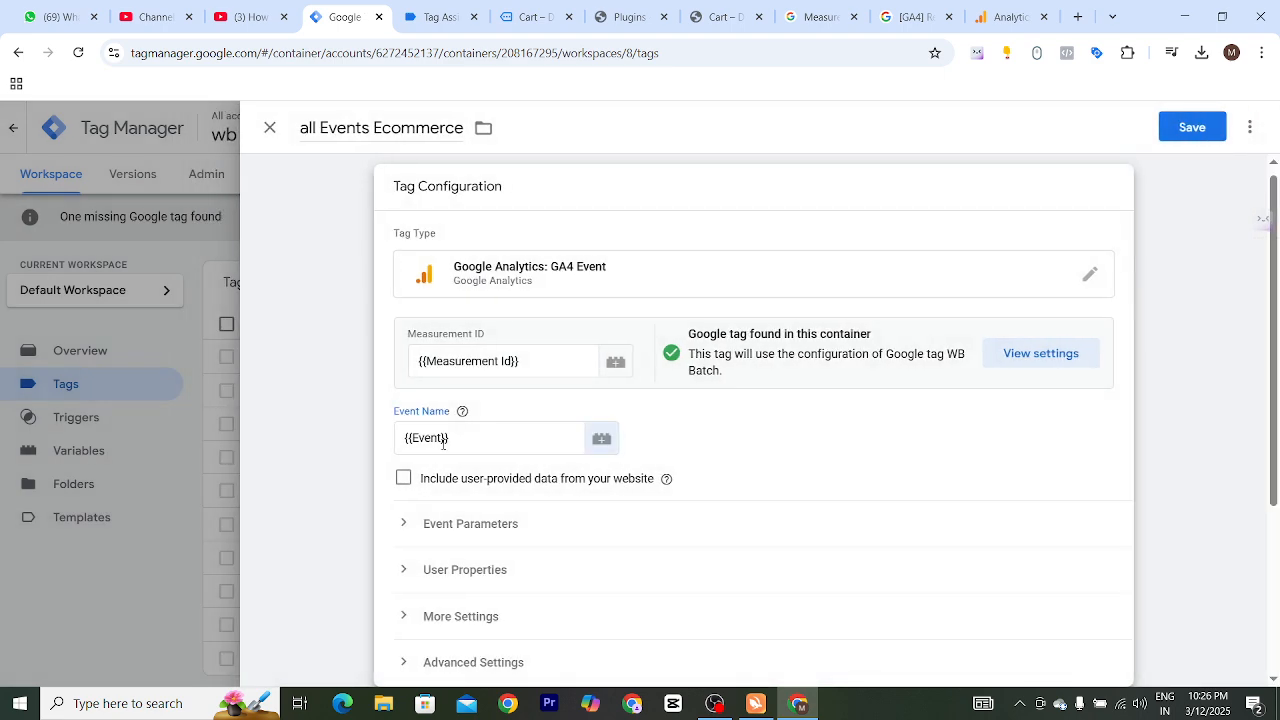
Step: Enable sending ecommerce data in the tag's additional settings
{"action": "scroll", "coordinate": [800, 470], "scroll_direction": "down", "scroll_amount": 2}
{"action": "left_click", "coordinate": [449, 460]}
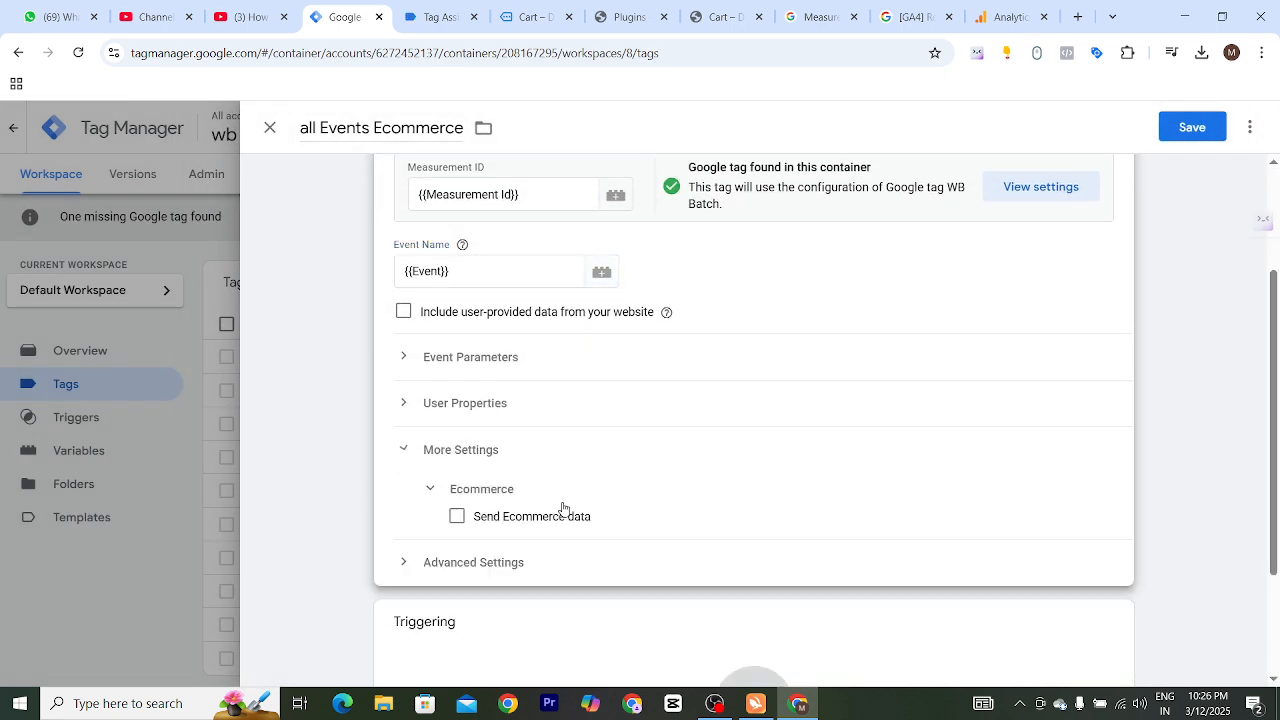
{"action": "left_click", "coordinate": [470, 522]}
Step: Start a new Custom Event trigger for the tag and enable regex matching for its event name
{"action": "scroll", "coordinate": [717, 509], "scroll_direction": "down", "scroll_amount": 2}
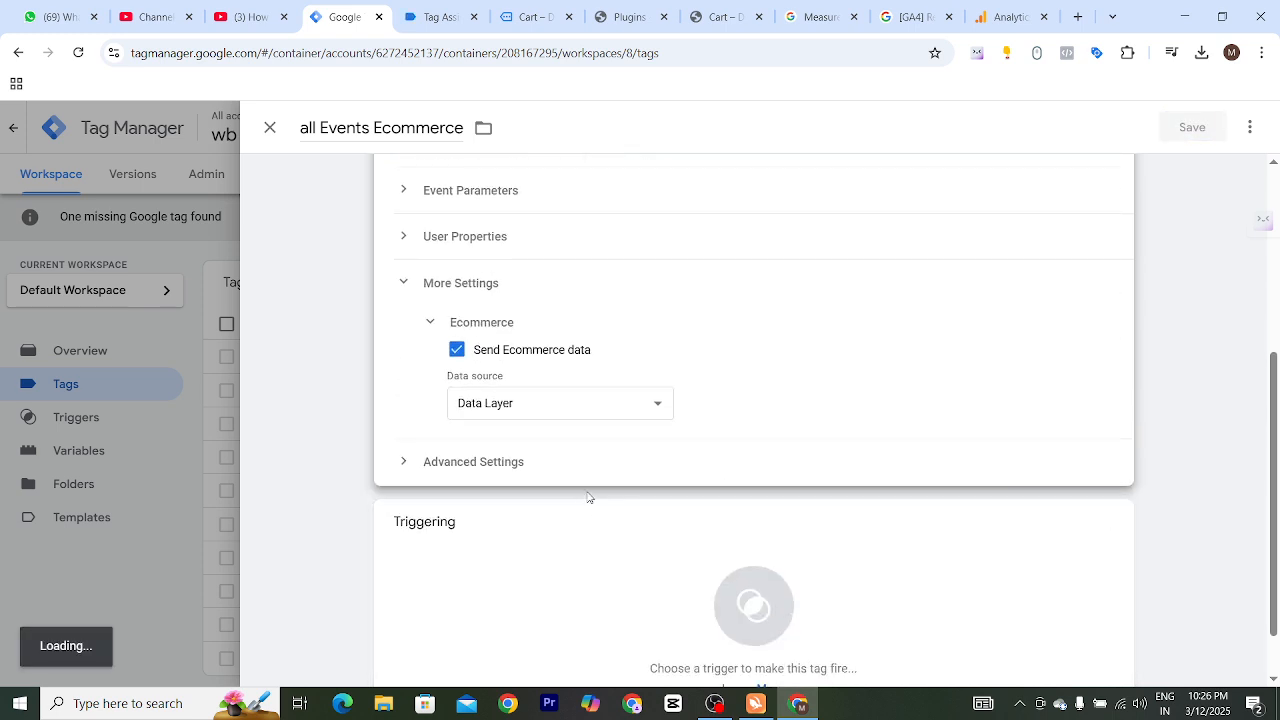
{"action": "left_click", "coordinate": [654, 540]}
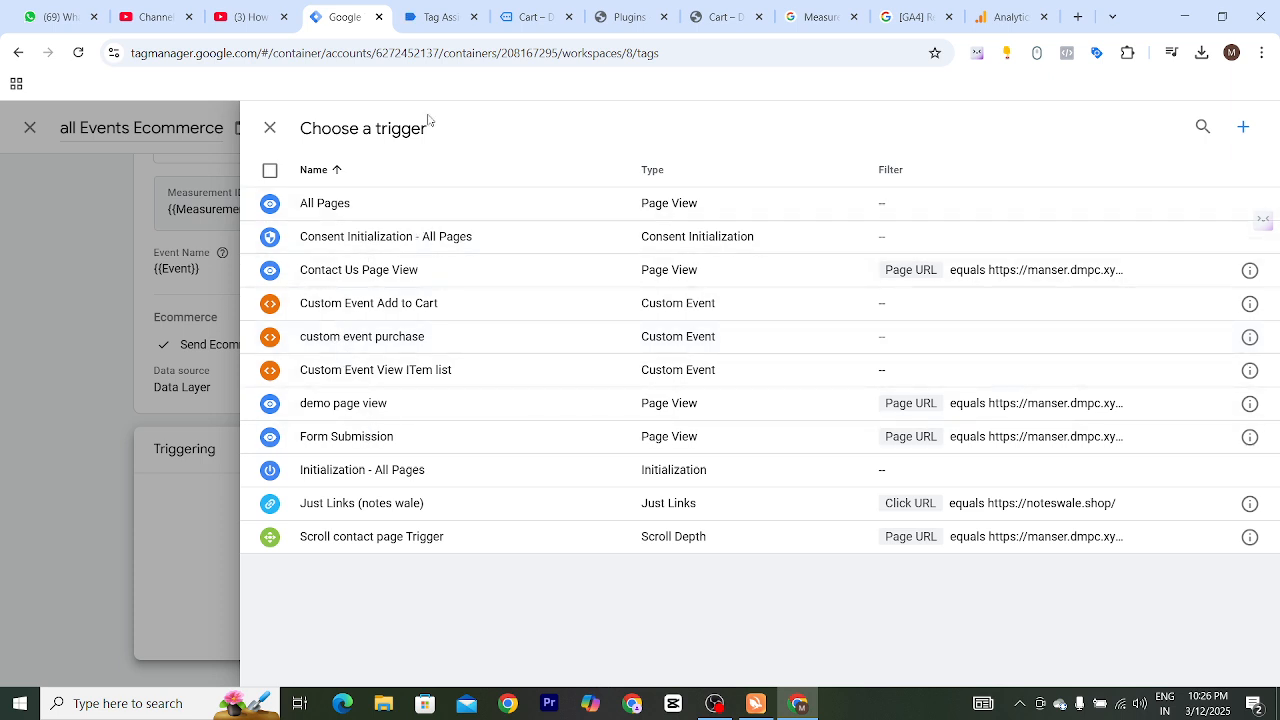
{"action": "left_click", "coordinate": [1242, 127]}
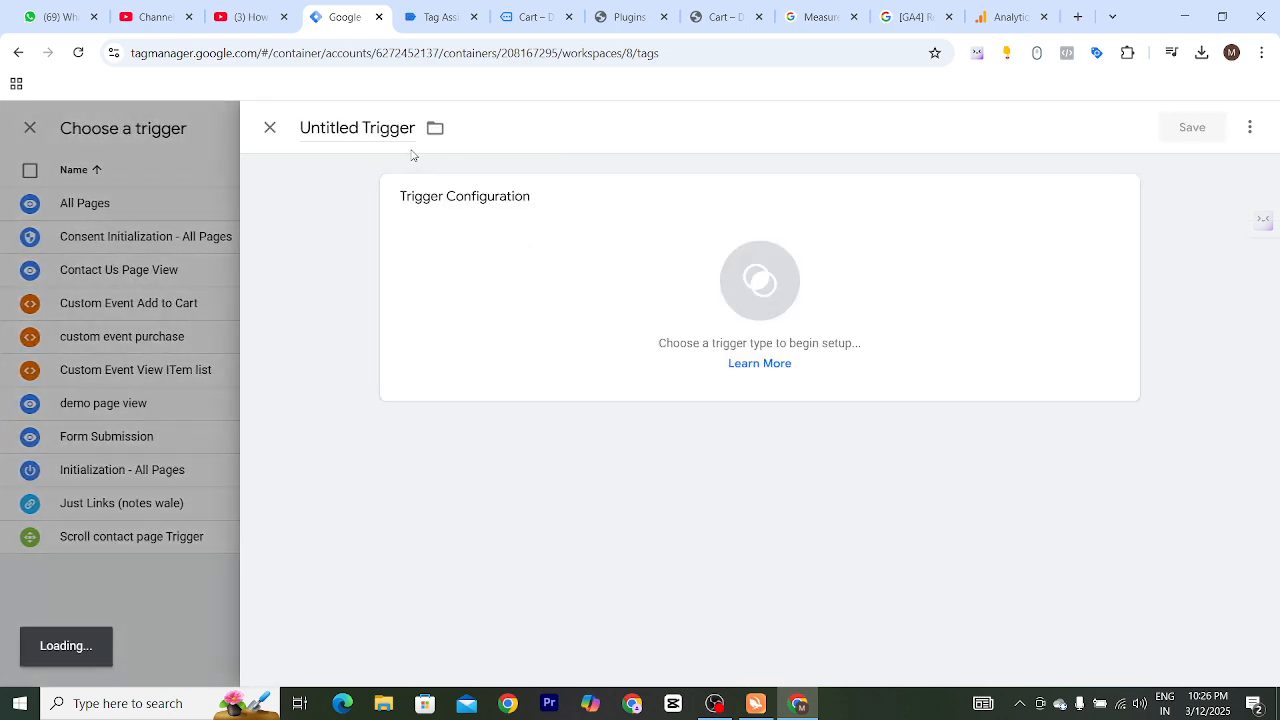
{"action": "left_click", "coordinate": [617, 257]}
{"action": "scroll", "coordinate": [894, 466], "scroll_direction": "down", "scroll_amount": 4}
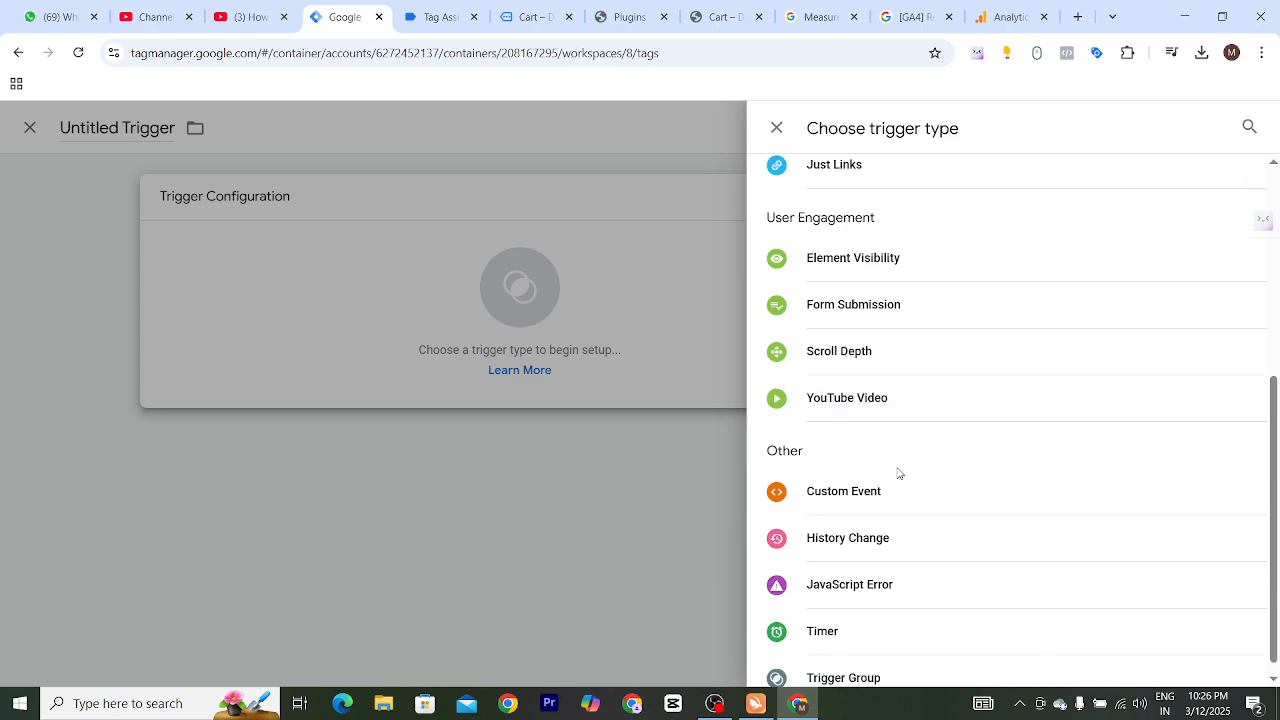
{"action": "left_click", "coordinate": [843, 478]}
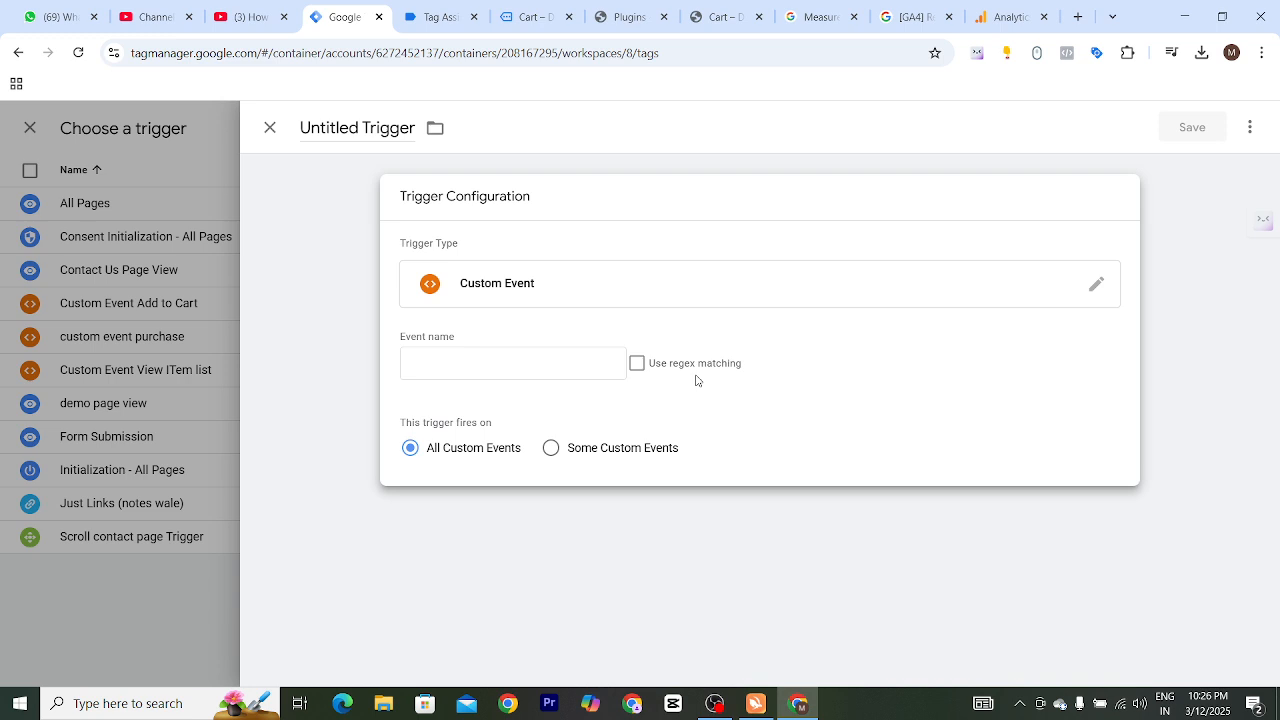
{"action": "left_click", "coordinate": [637, 364]}
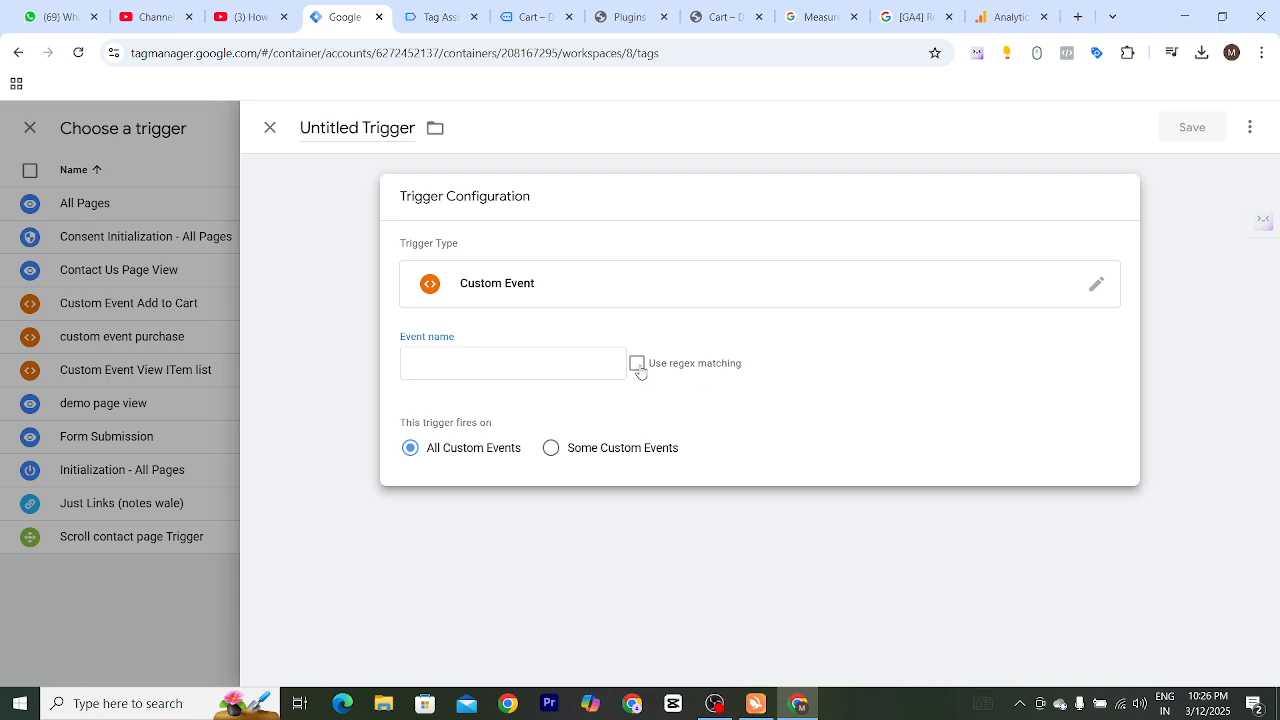
Step: Copy add_payment_info from the online sales events in Analytics Help into the trigger's event name, followed by a | separator
{"action": "left_click", "coordinate": [466, 368]}
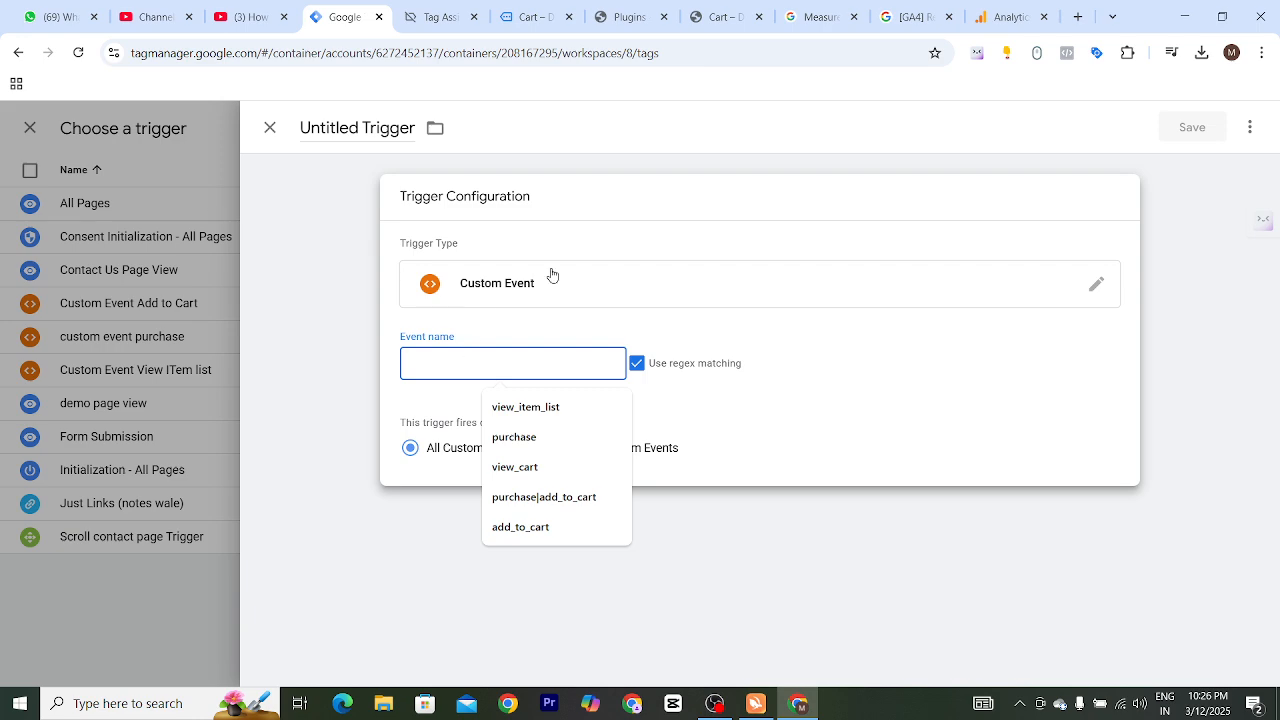
{"action": "left_click", "coordinate": [922, 20]}
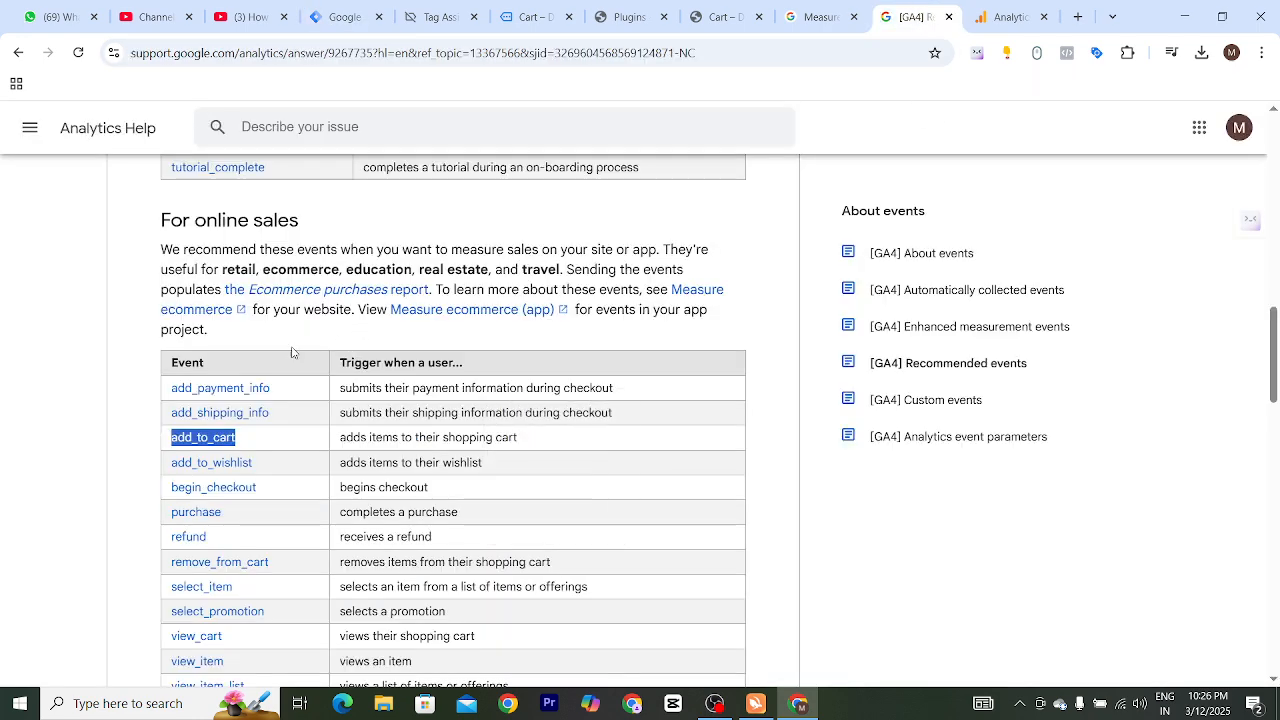
{"action": "scroll", "coordinate": [252, 420], "scroll_direction": "down", "scroll_amount": 2}
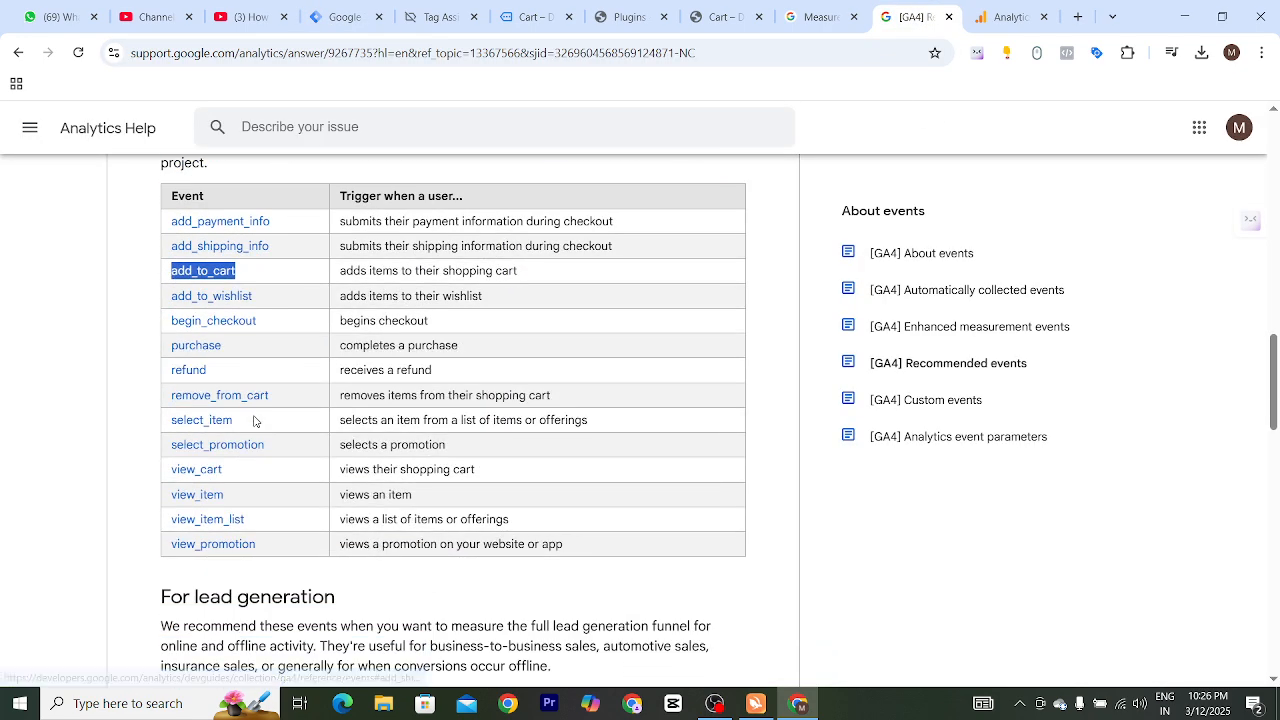
{"action": "scroll", "coordinate": [230, 412], "scroll_direction": "up", "scroll_amount": 1}
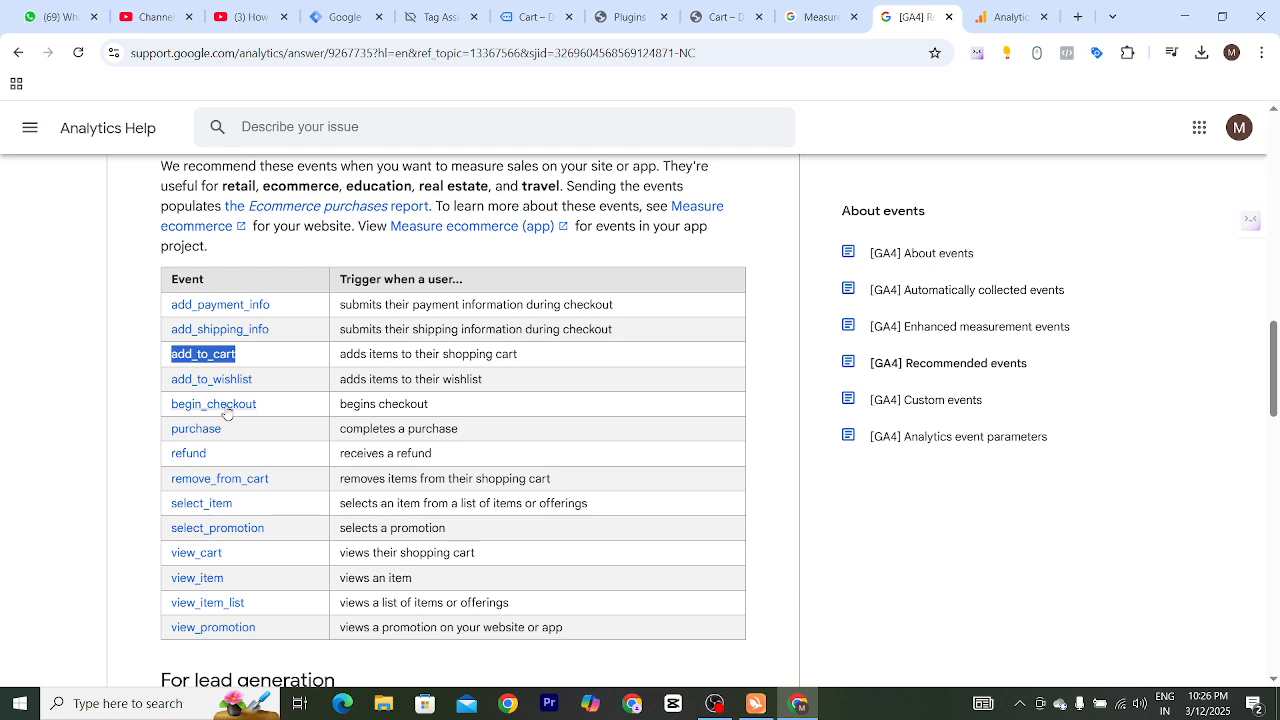
{"action": "mouse_move", "coordinate": [154, 309]}
{"action": "left_mouse_down"}
{"action": "mouse_move", "coordinate": [270, 305]}
{"action": "mouse_move", "coordinate": [180, 326]}
{"action": "mouse_move", "coordinate": [170, 310]}
{"action": "left_mouse_up"}
{"action": "key", "text": "ctrl+c"}
{"action": "left_click", "coordinate": [139, 323]}
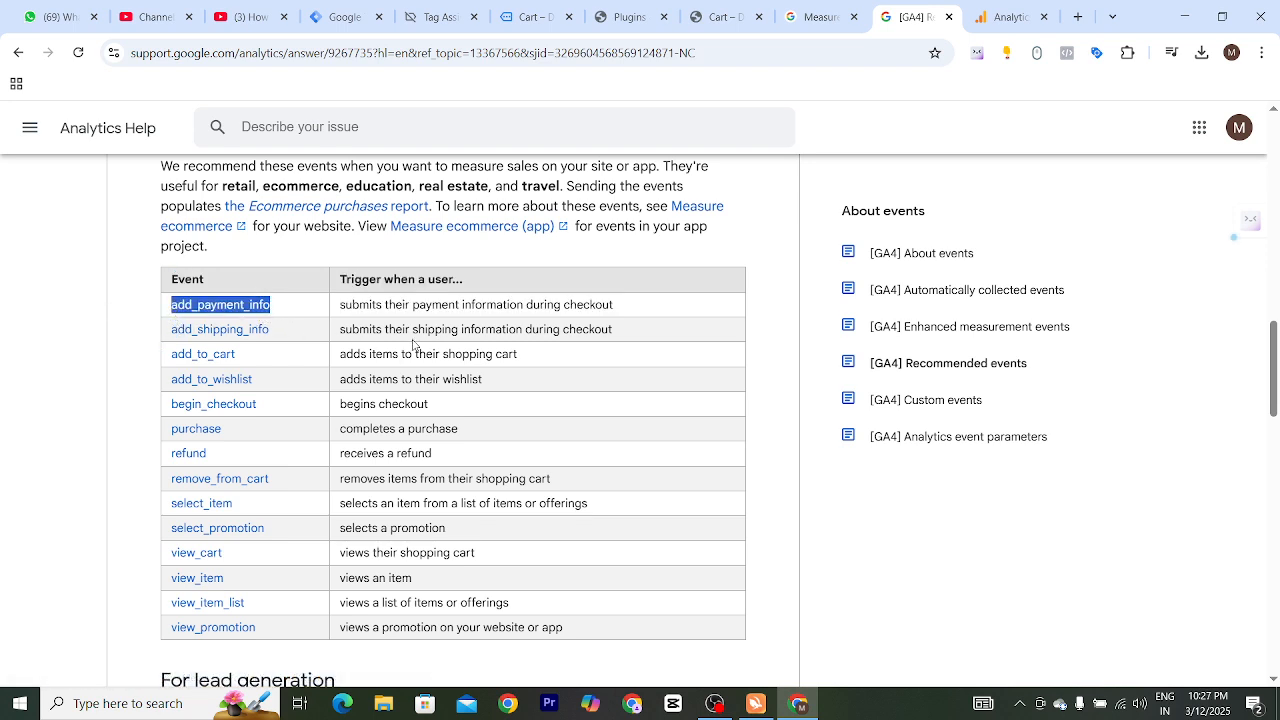
{"action": "left_click", "coordinate": [345, 17]}
{"action": "key", "text": "ctrl+v"}
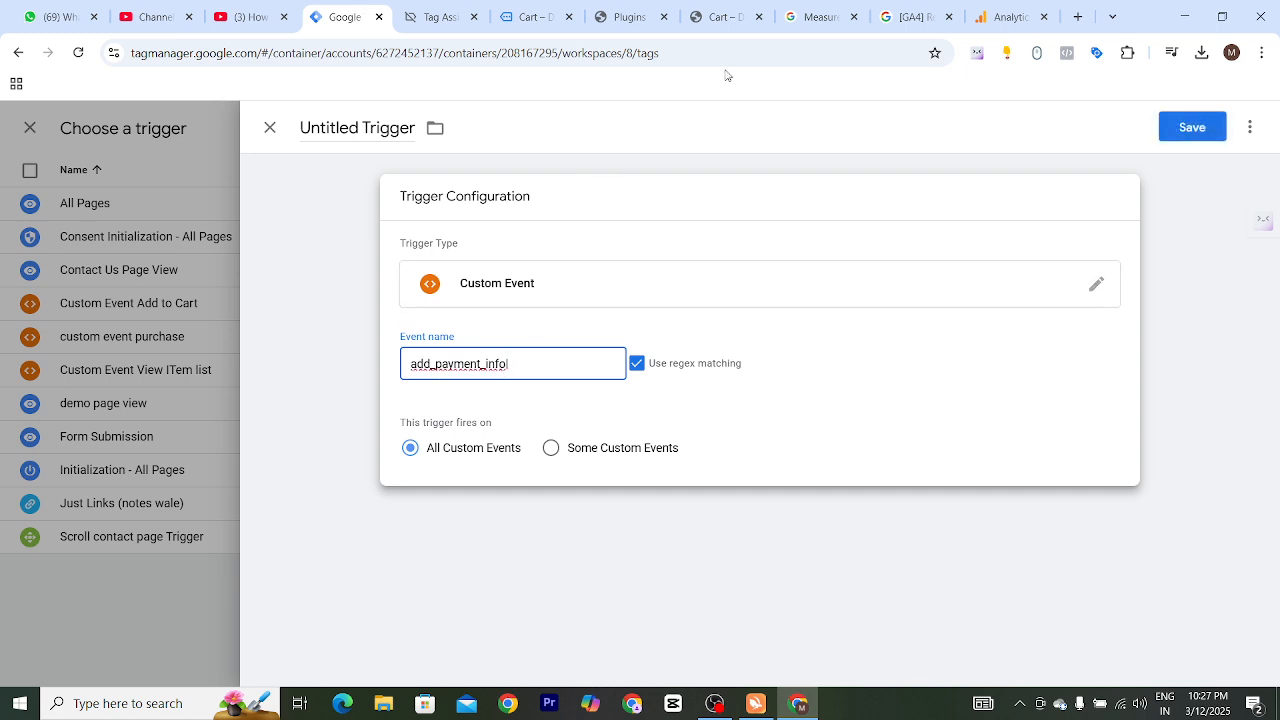
Step: Append add_shipping_info from the Analytics Help events table to the trigger's event name, followed by a | separator
{"action": "left_click", "coordinate": [902, 17]}
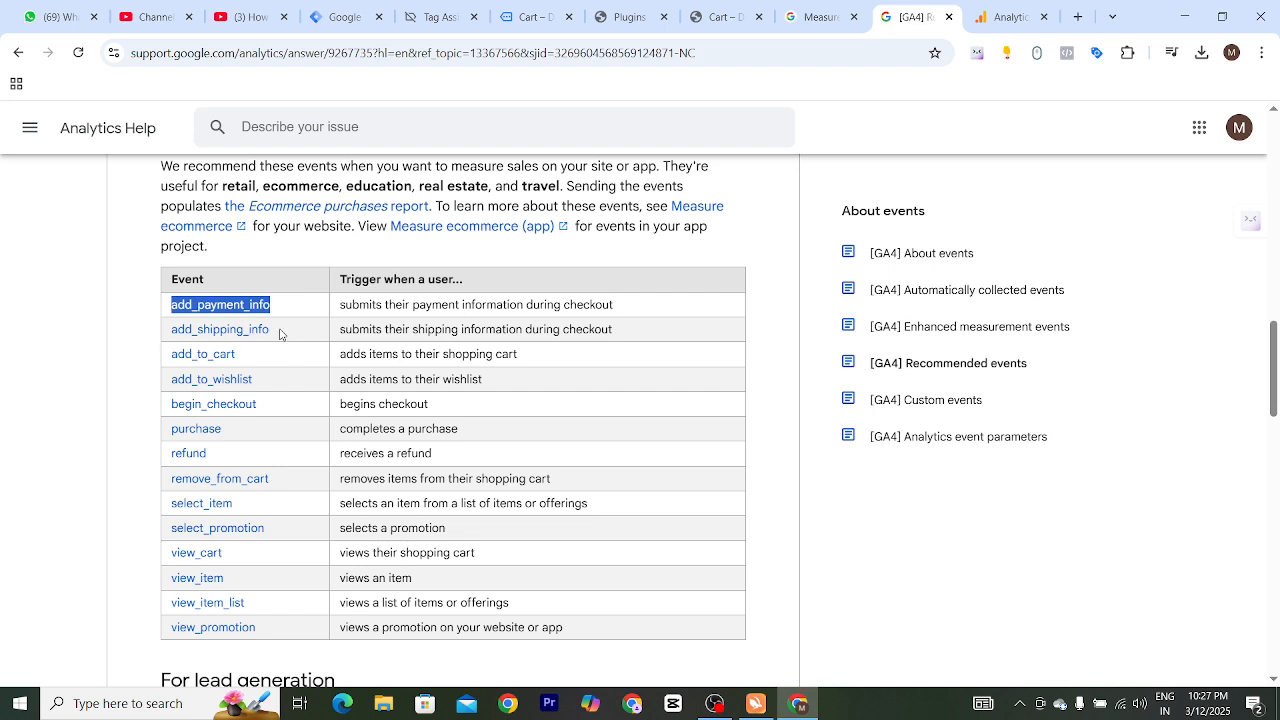
{"action": "left_click_drag", "start_coordinate": [274, 329], "coordinate": [172, 329]}
{"action": "key", "text": "ctrl+c"}
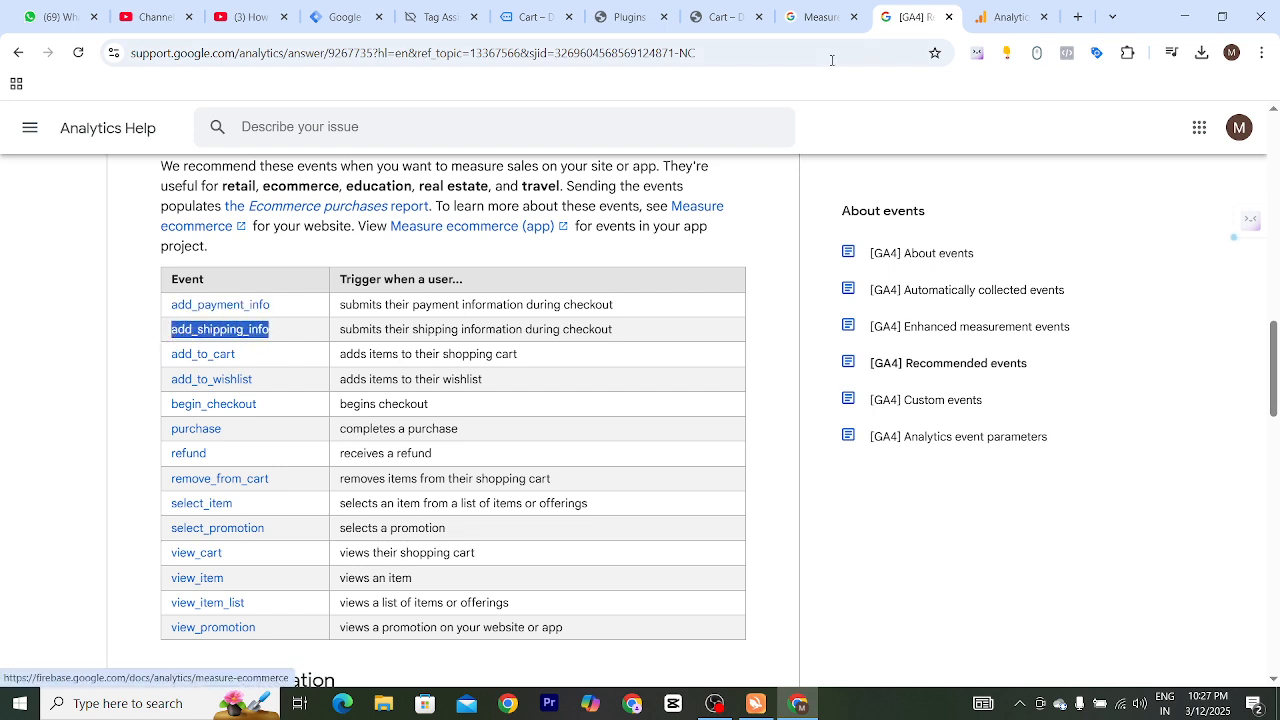
{"action": "left_click", "coordinate": [364, 21]}
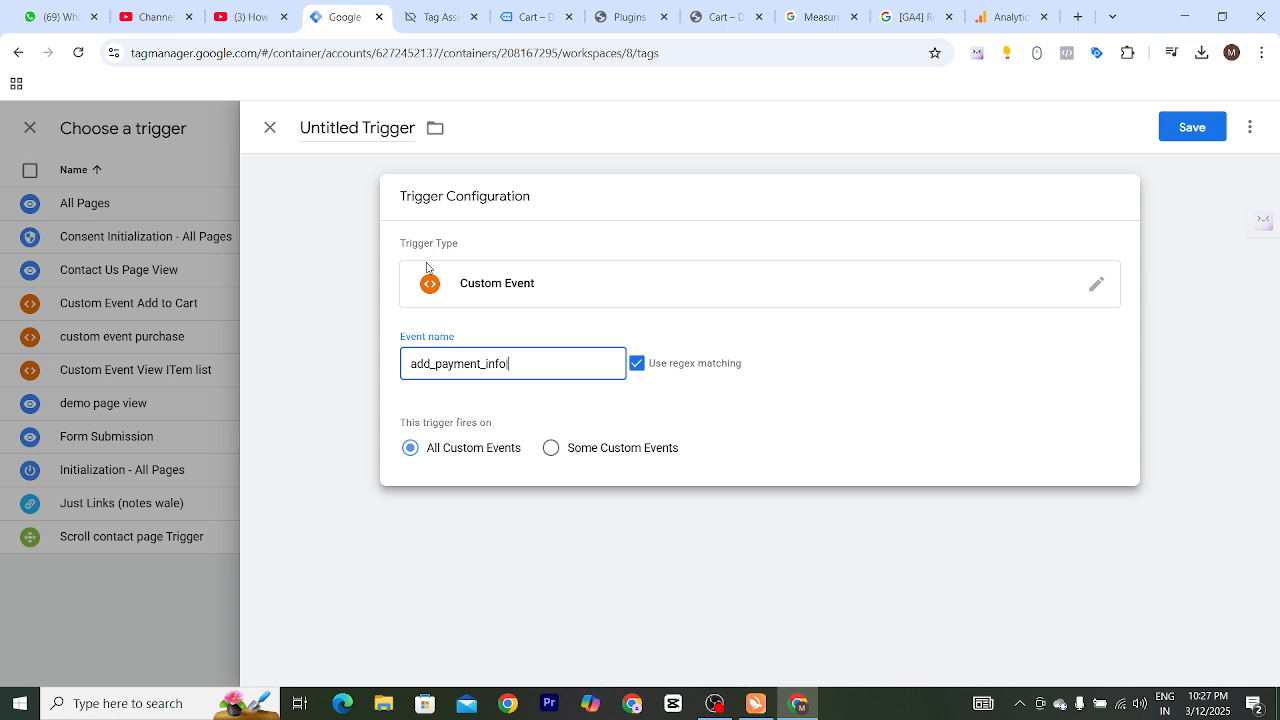
{"action": "key", "text": "ctrl+v"}
{"action": "key", "text": "alt+Tab"}
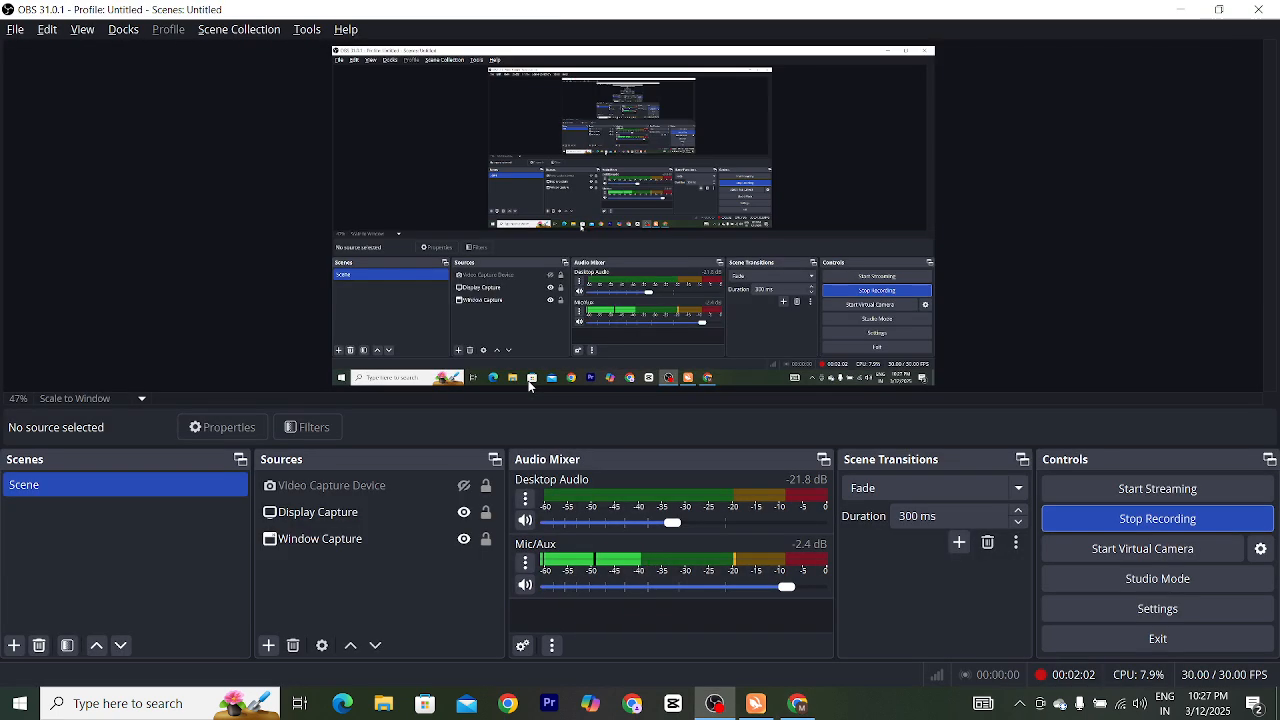
{"action": "key", "text": "alt+Tab"}
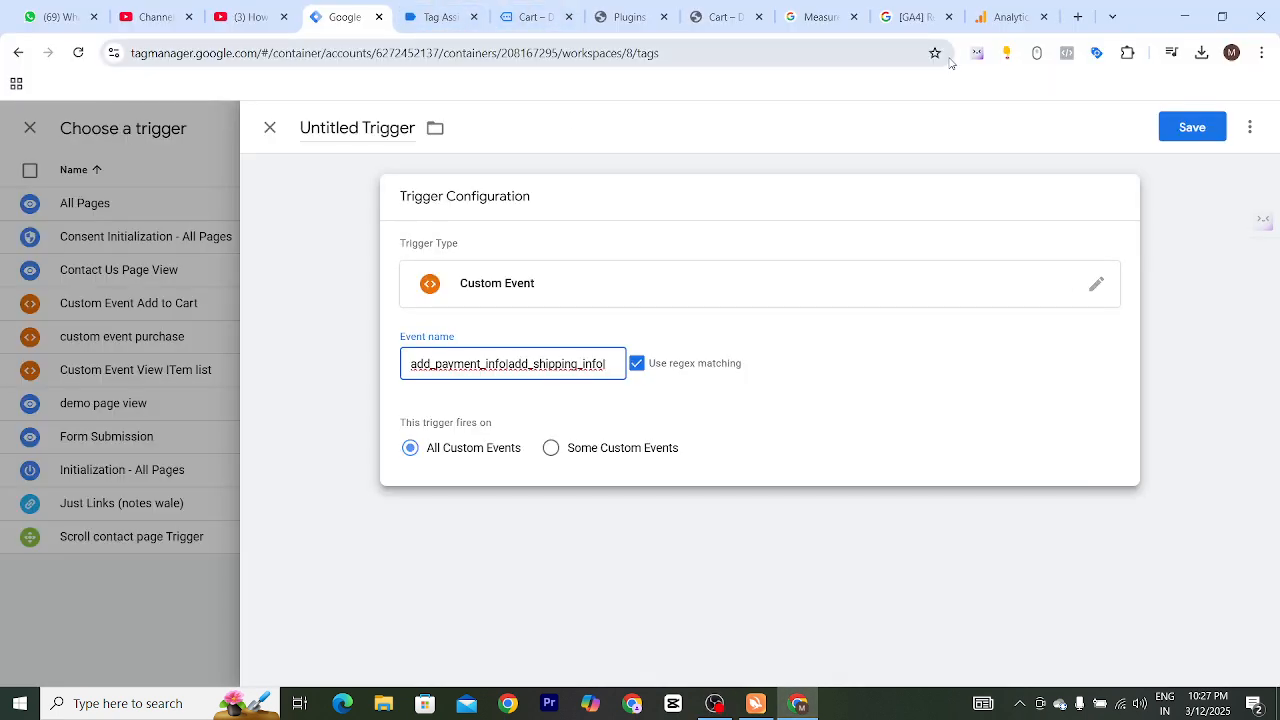
Step: Append add_to_wishlist from the Analytics Help events table to the trigger's event name, followed by a | separator
{"action": "left_click", "coordinate": [912, 17]}
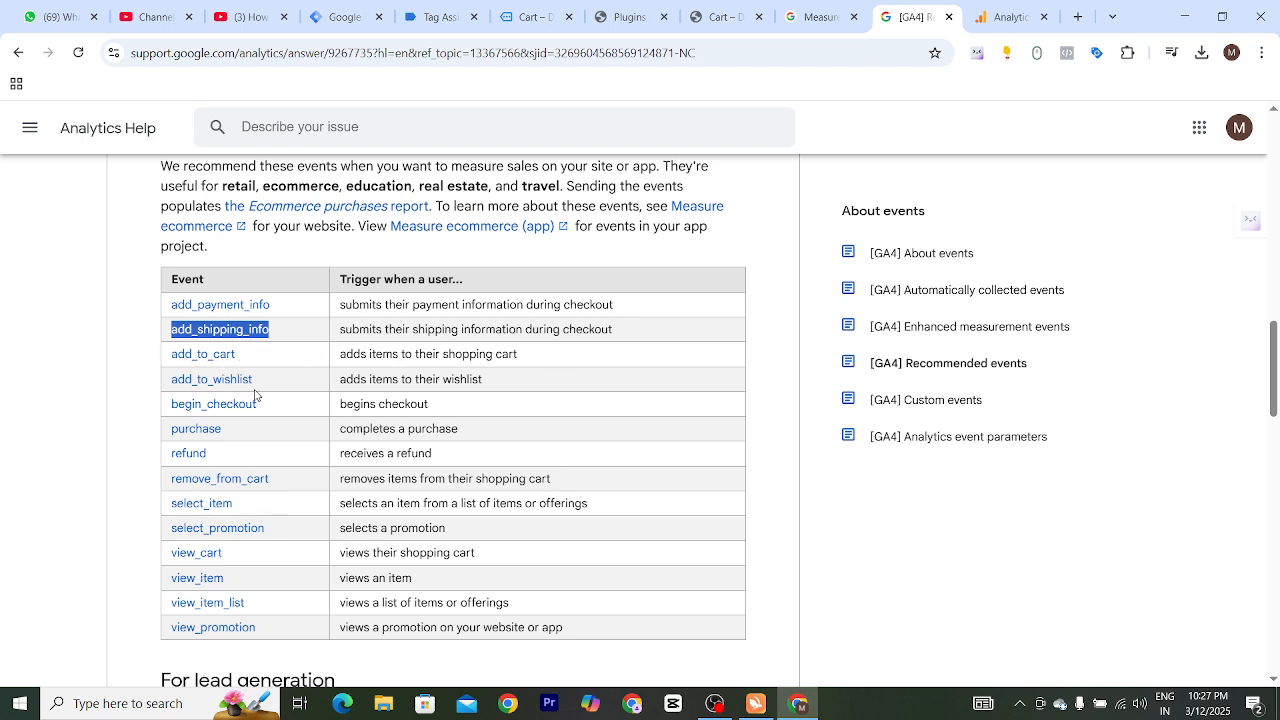
{"action": "left_click_drag", "start_coordinate": [272, 380], "coordinate": [171, 390]}
{"action": "key", "text": "ctrl+c"}
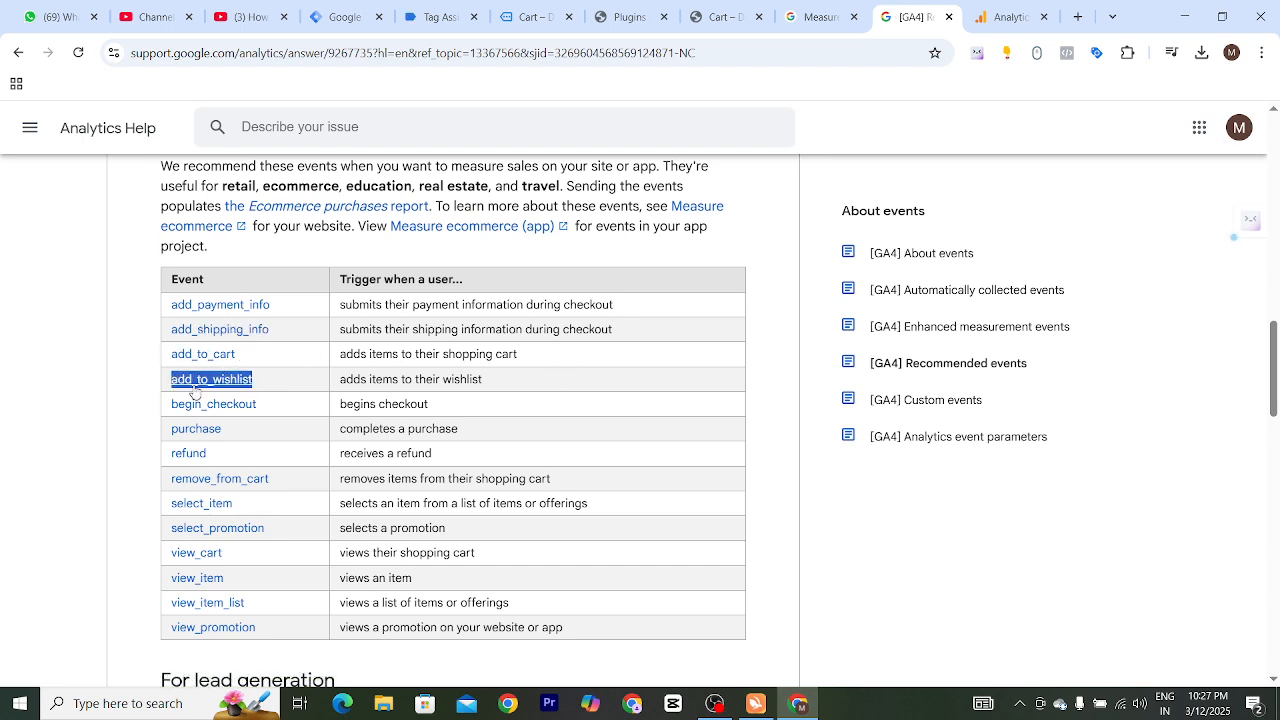
{"action": "left_click", "coordinate": [345, 17]}
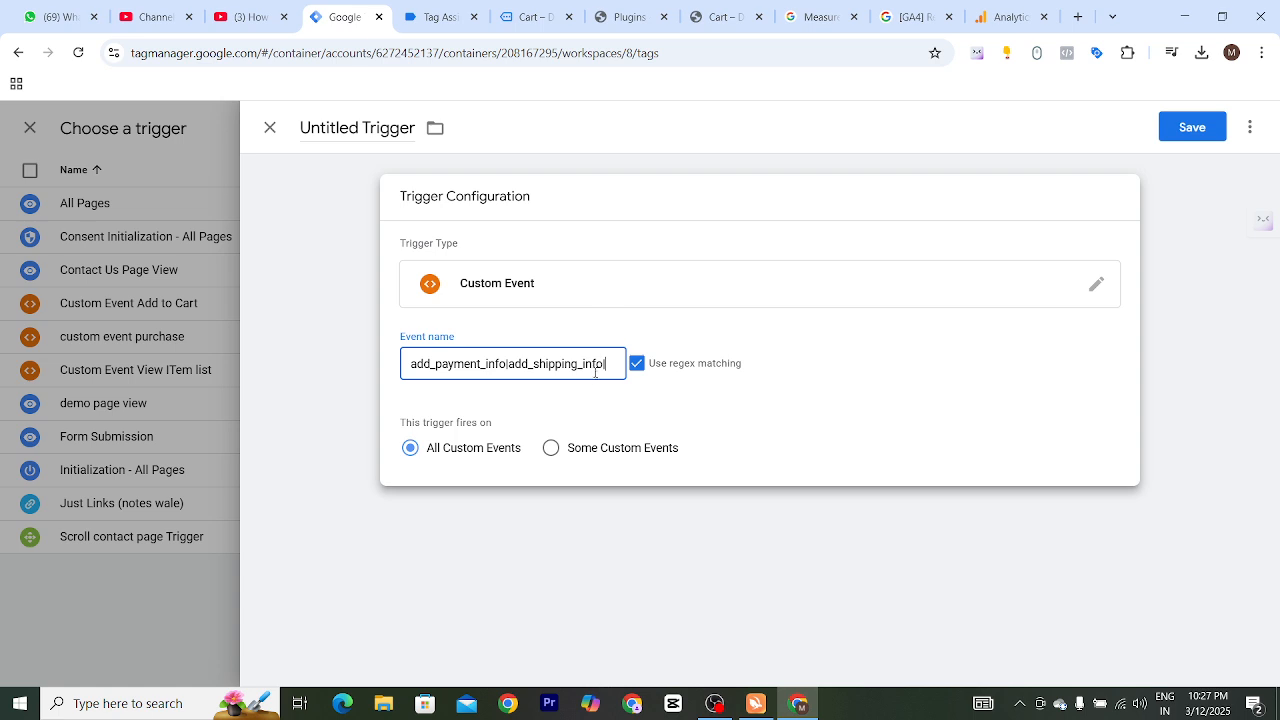
{"action": "key", "text": "ctrl+v"}
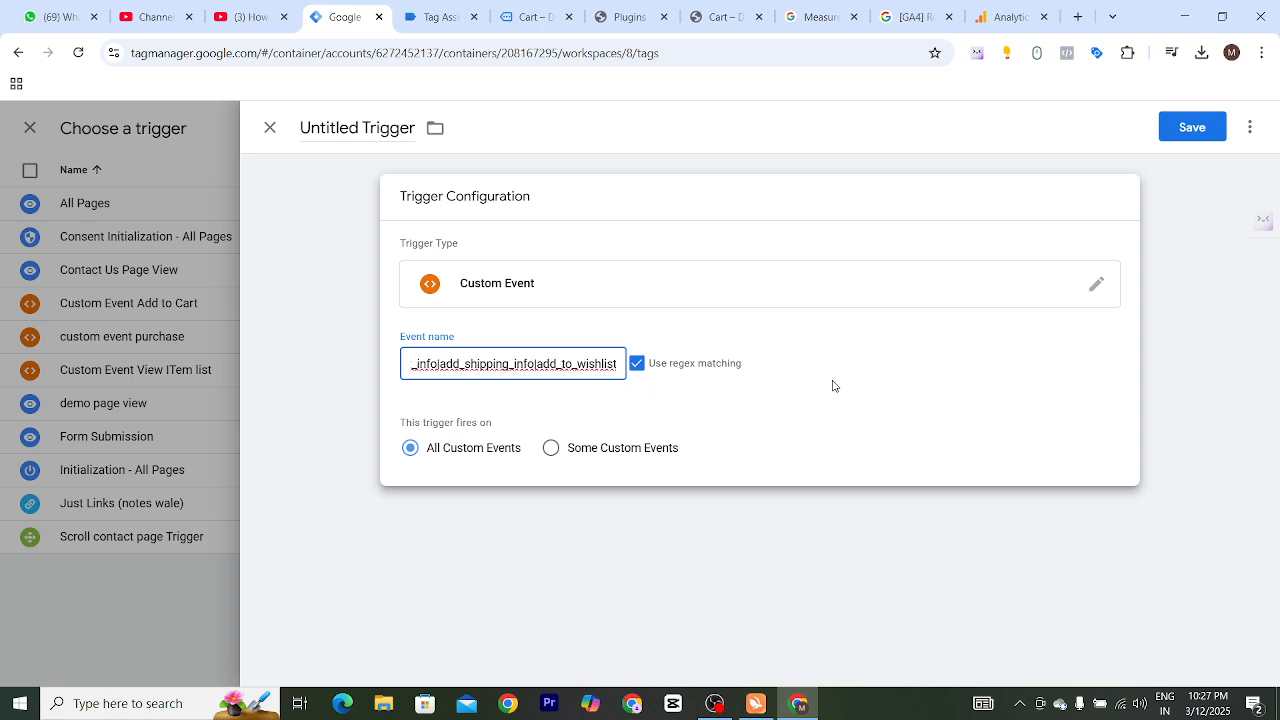
{"action": "type", "text": "|"}
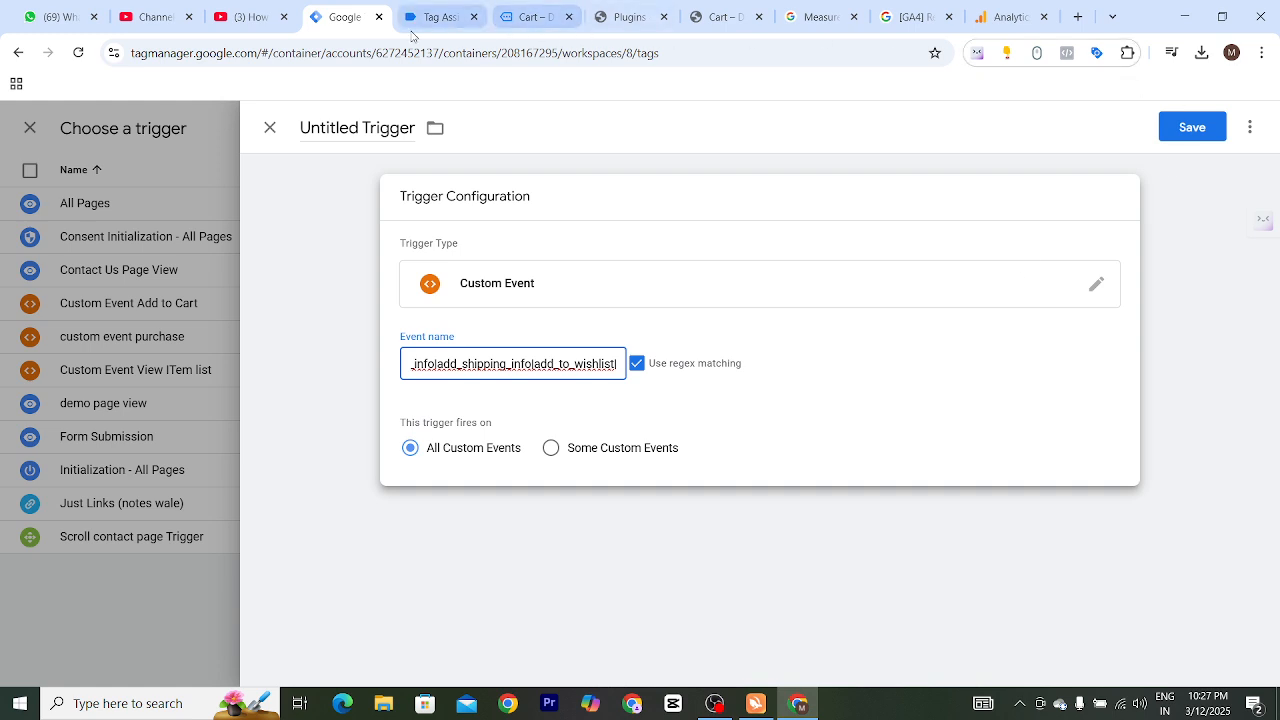
Step: Append begin_checkout from the Analytics Help events table to the trigger's event name, followed by a | separator
{"action": "left_click", "coordinate": [909, 17]}
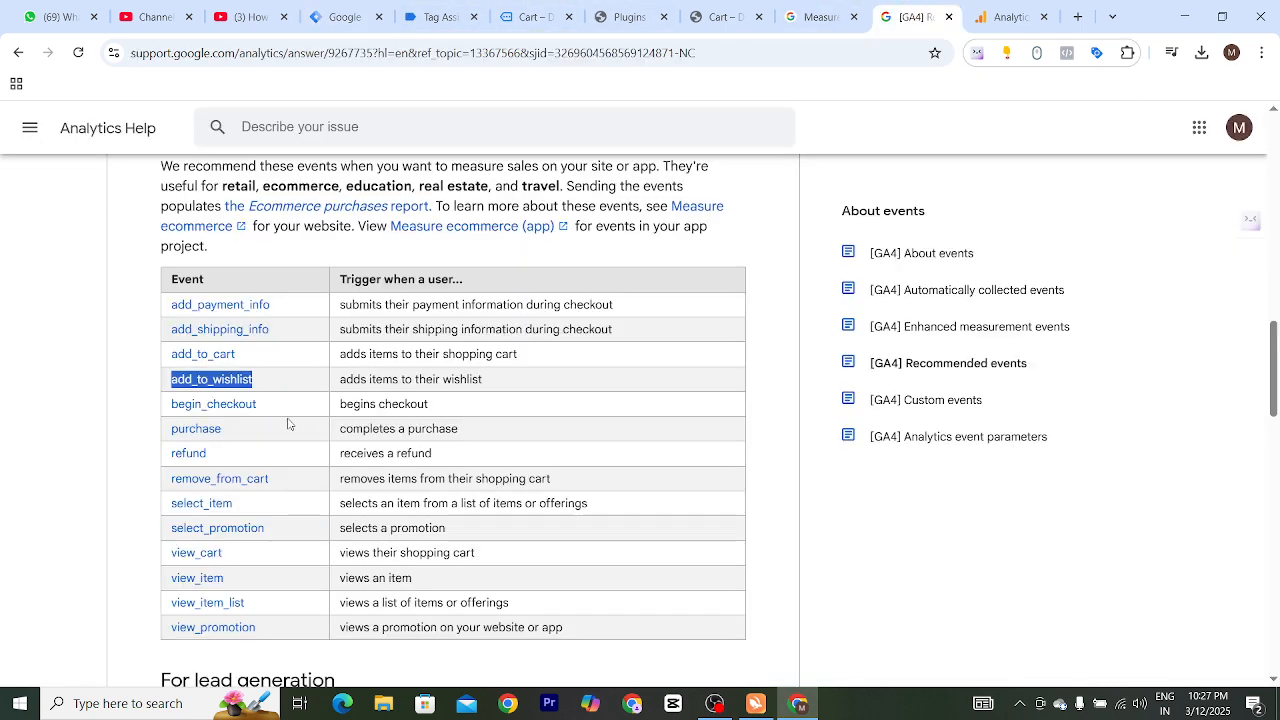
{"action": "left_click_drag", "start_coordinate": [262, 404], "coordinate": [171, 421]}
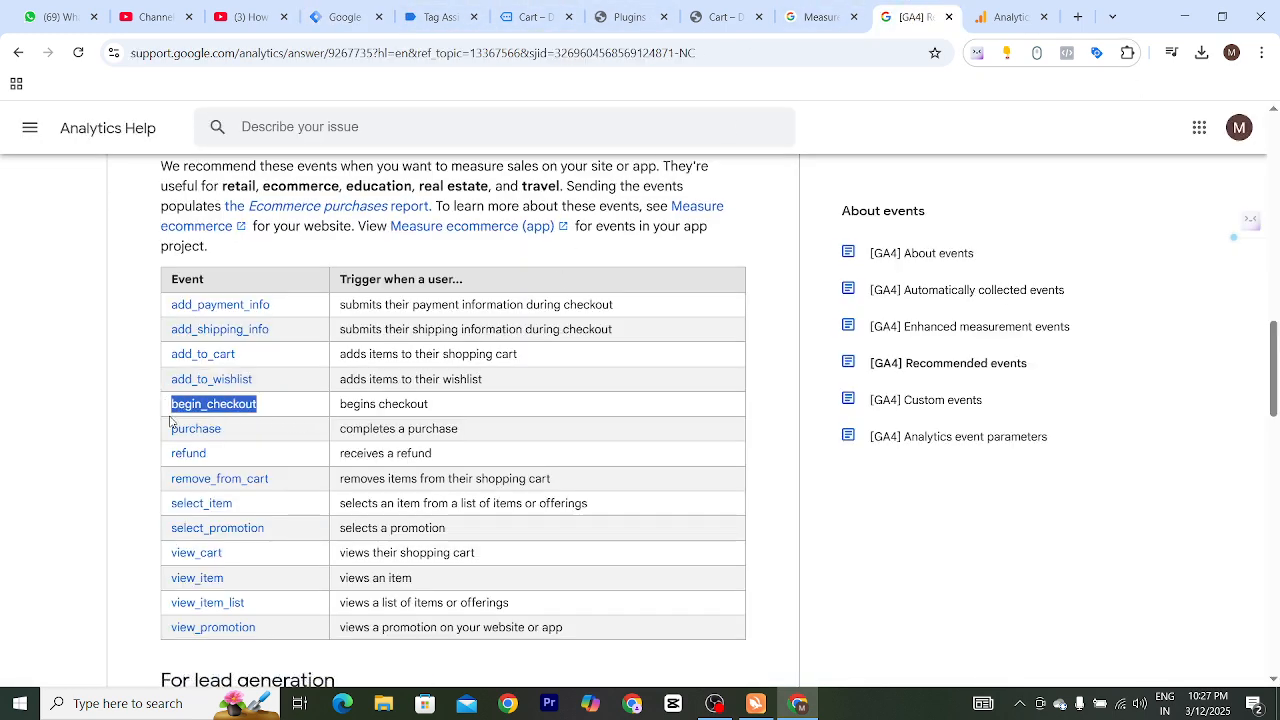
{"action": "left_click", "coordinate": [340, 17]}
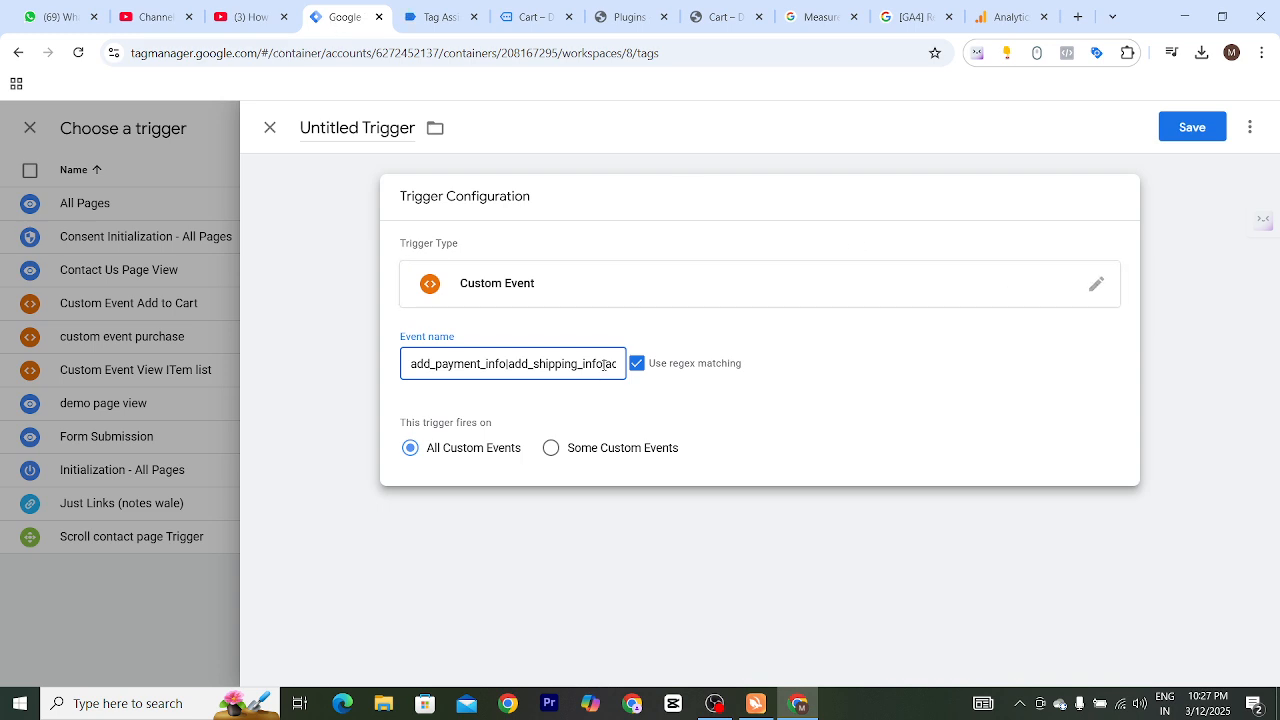
{"action": "type", "text": "dd_to_wishlist|"}
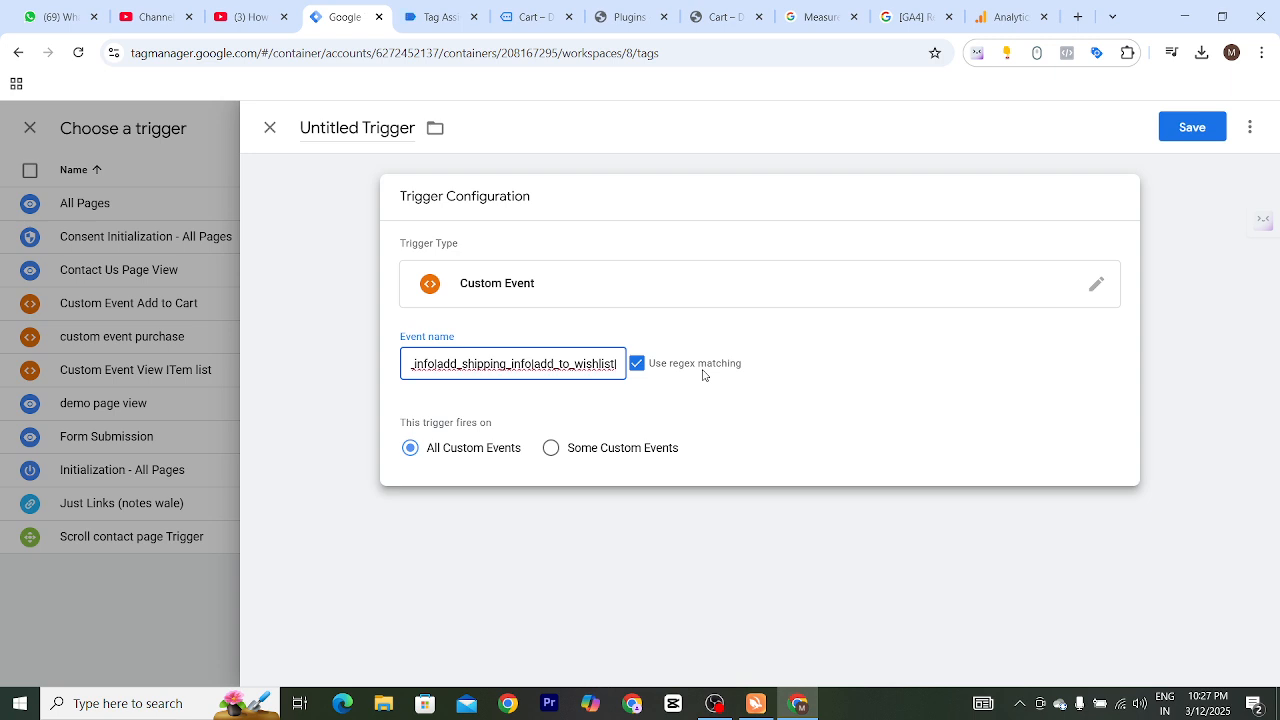
{"action": "type", "text": "begin_checkout"}
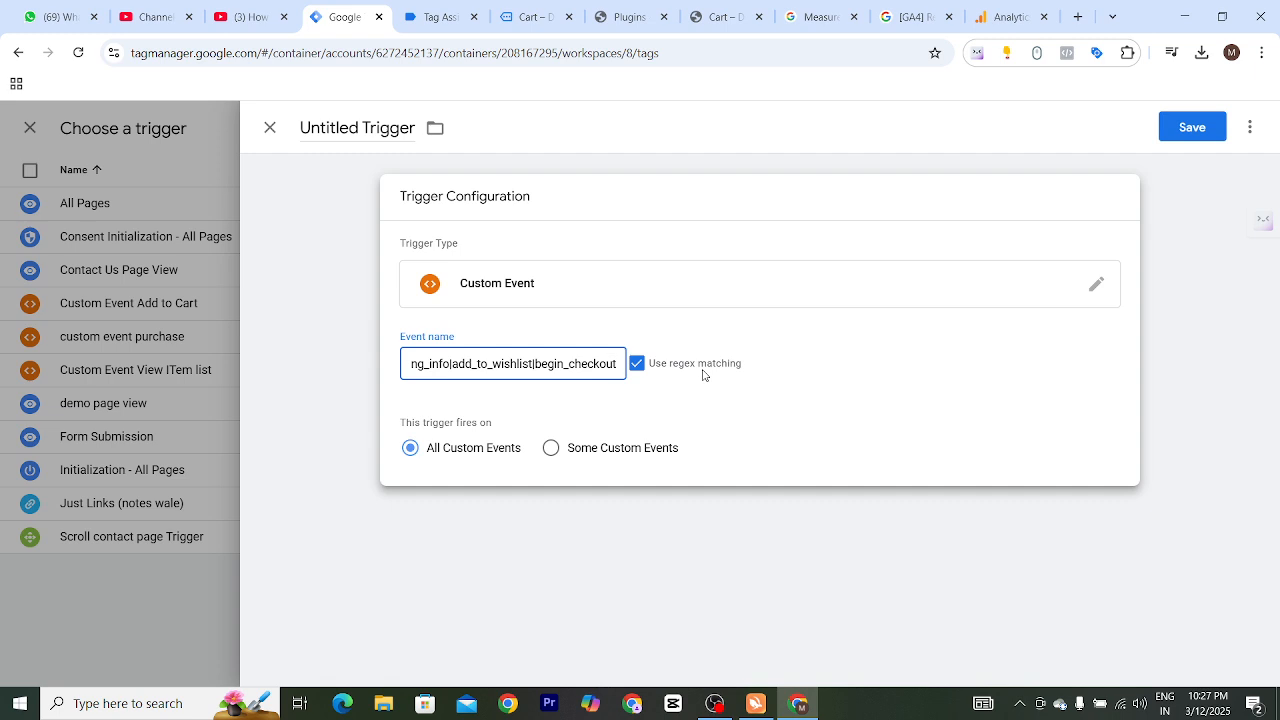
{"action": "type", "text": "|"}
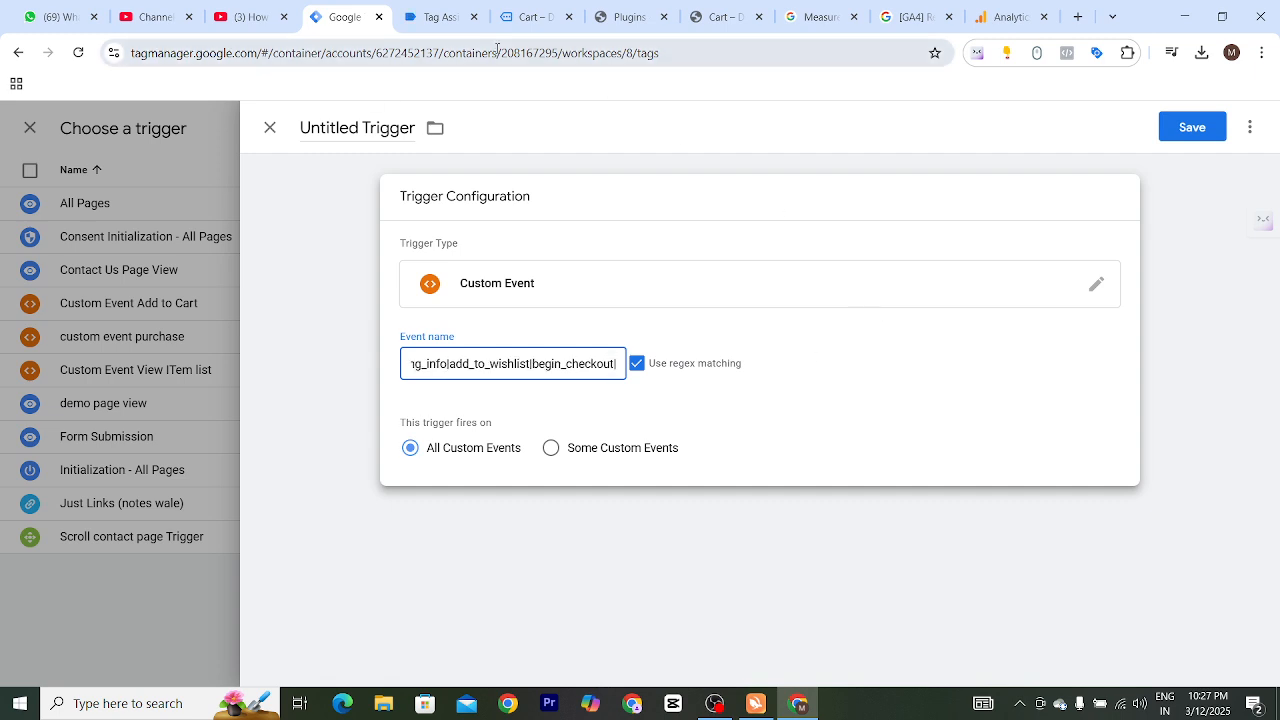
Step: Copy view_cart from the Analytics Help events table and append it to the end of the trigger's event name
{"action": "mouse_move", "coordinate": [904, 21]}
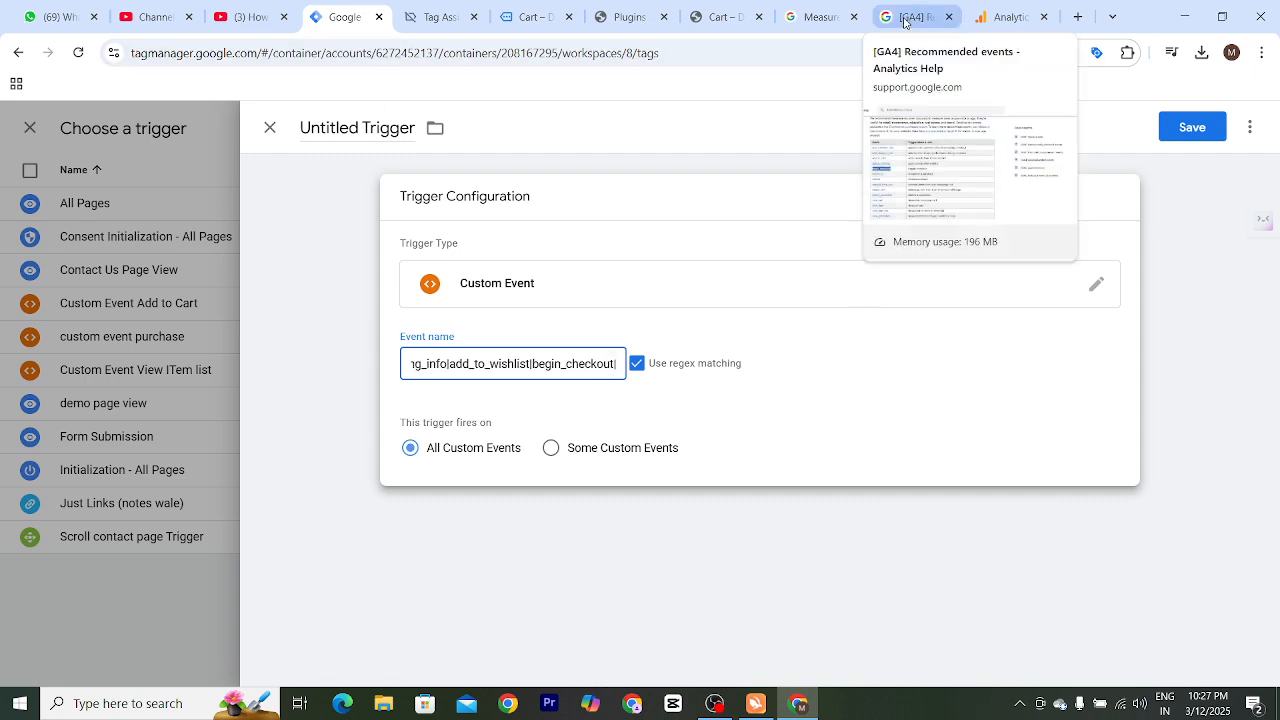
{"action": "left_click", "coordinate": [904, 21]}
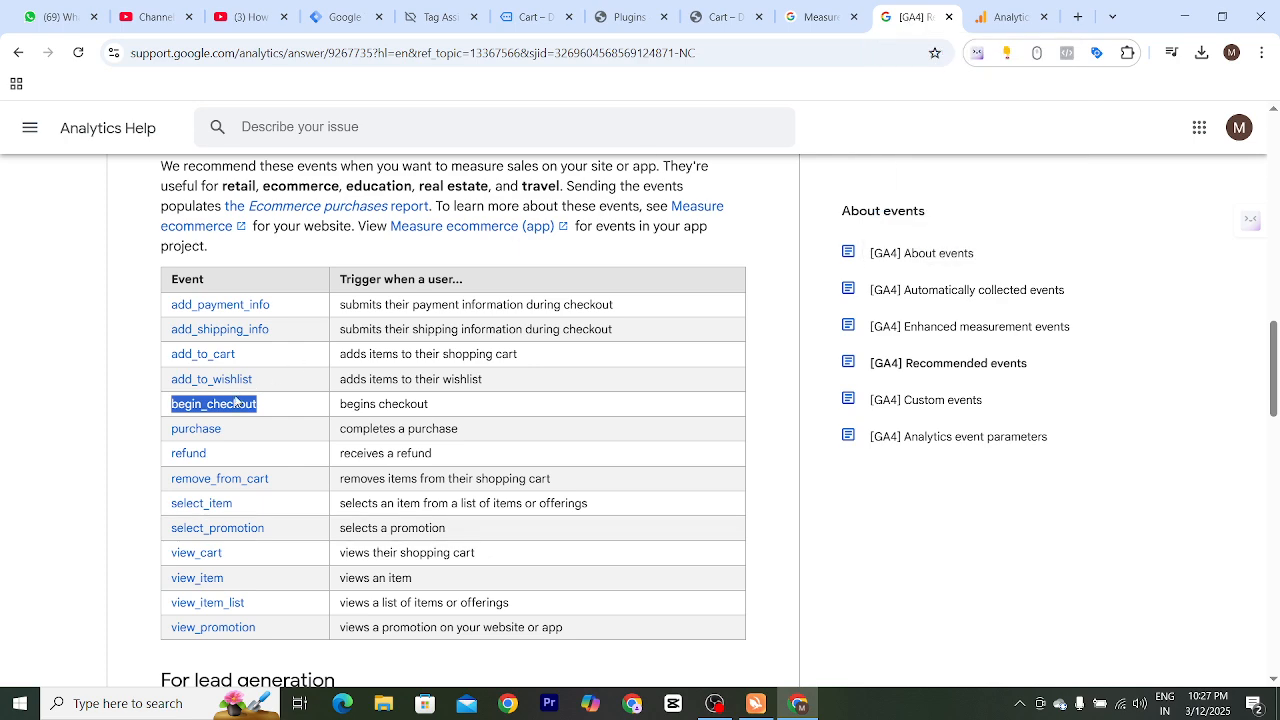
{"action": "scroll", "coordinate": [253, 479], "scroll_direction": "down", "scroll_amount": 1}
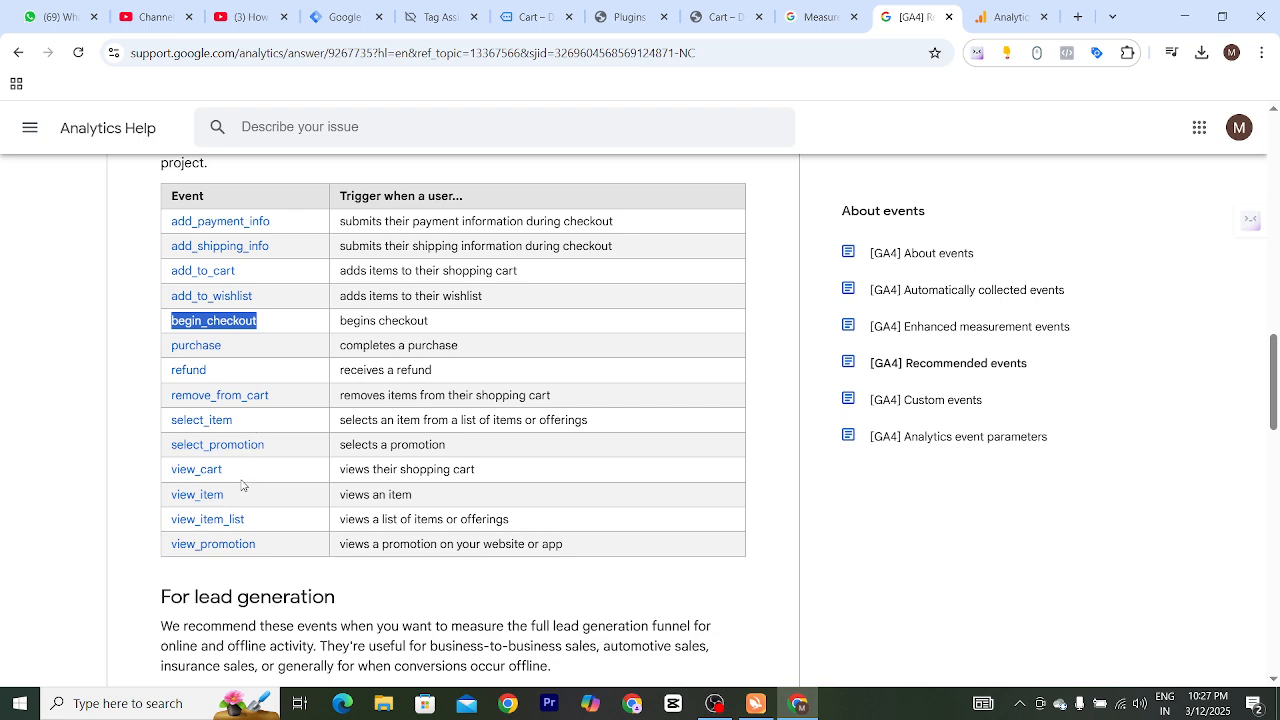
{"action": "left_click_drag", "start_coordinate": [241, 484], "coordinate": [172, 476]}
{"action": "key", "text": "ctrl+c"}
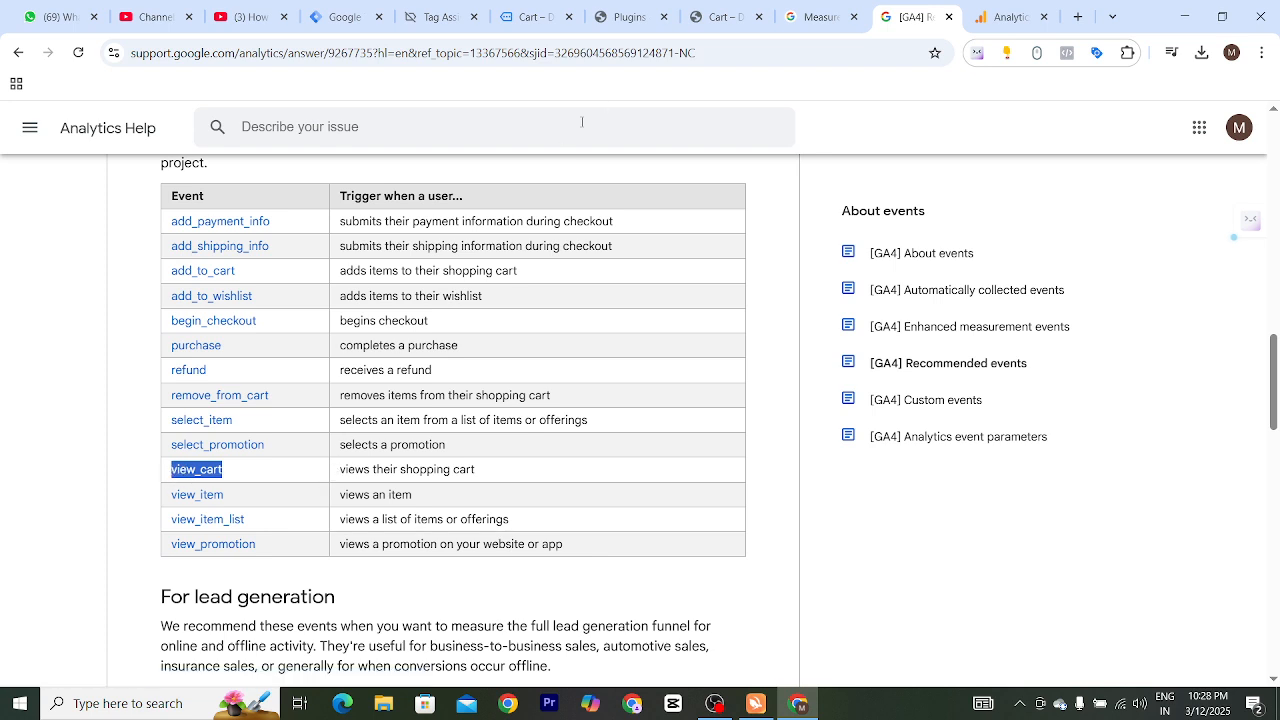
{"action": "left_click", "coordinate": [348, 18]}
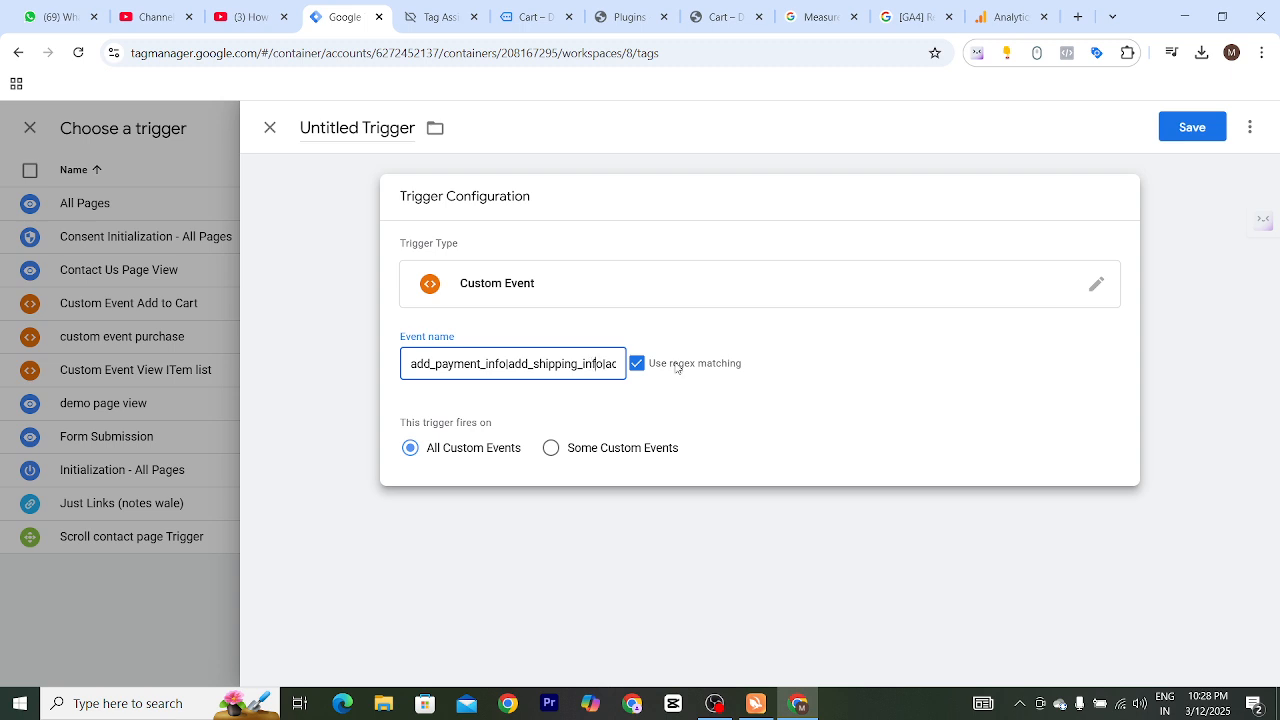
{"action": "key", "text": "Right"}
{"action": "key", "text": "Right"}
{"action": "key", "text": "Right"}
{"action": "key", "text": "Right"}
{"action": "key", "text": "Right"}
{"action": "key", "text": "Right"}
{"action": "key", "text": "Right"}
{"action": "key", "text": "Right"}
{"action": "key", "text": "Right"}
{"action": "key", "text": "Right"}
{"action": "key", "text": "Right"}
{"action": "key", "text": "Right"}
{"action": "key", "text": "Right"}
{"action": "key", "text": "Right"}
{"action": "key", "text": "Right"}
{"action": "key", "text": "Right"}
{"action": "key", "text": "Right"}
{"action": "key", "text": "Right"}
{"action": "key", "text": "Right"}
{"action": "key", "text": "Right"}
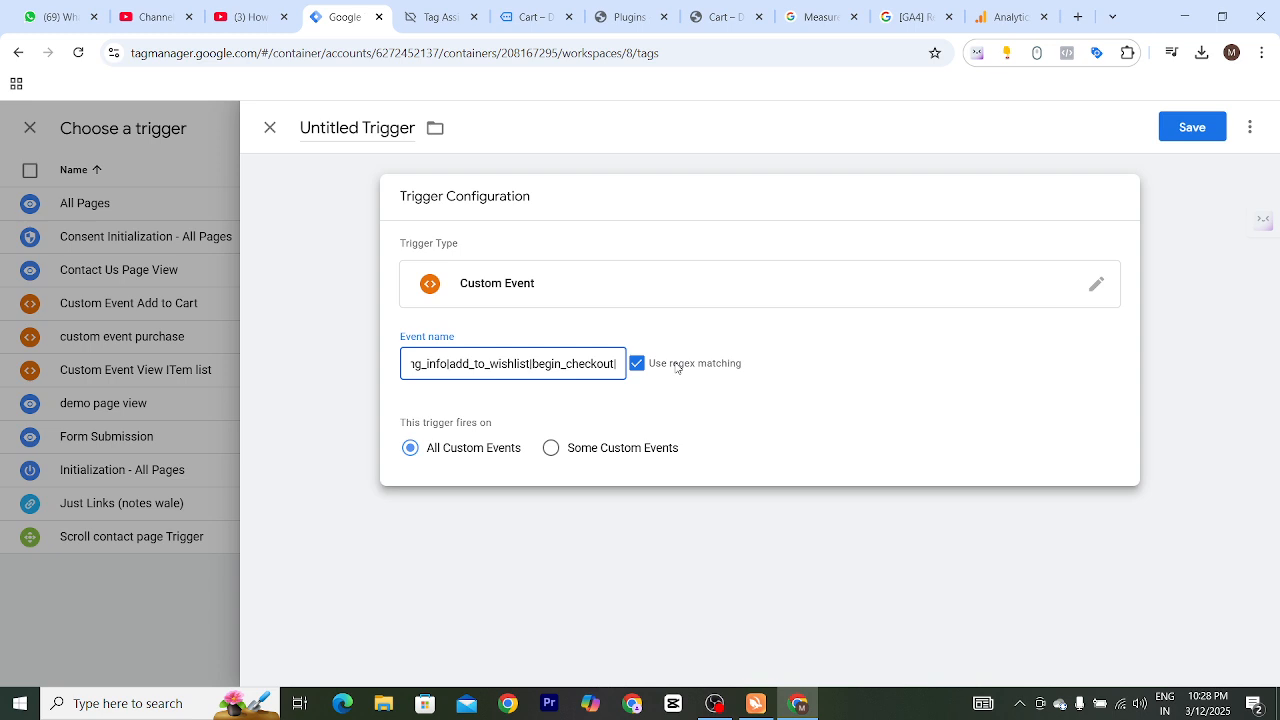
{"action": "key", "text": "ctrl+v"}
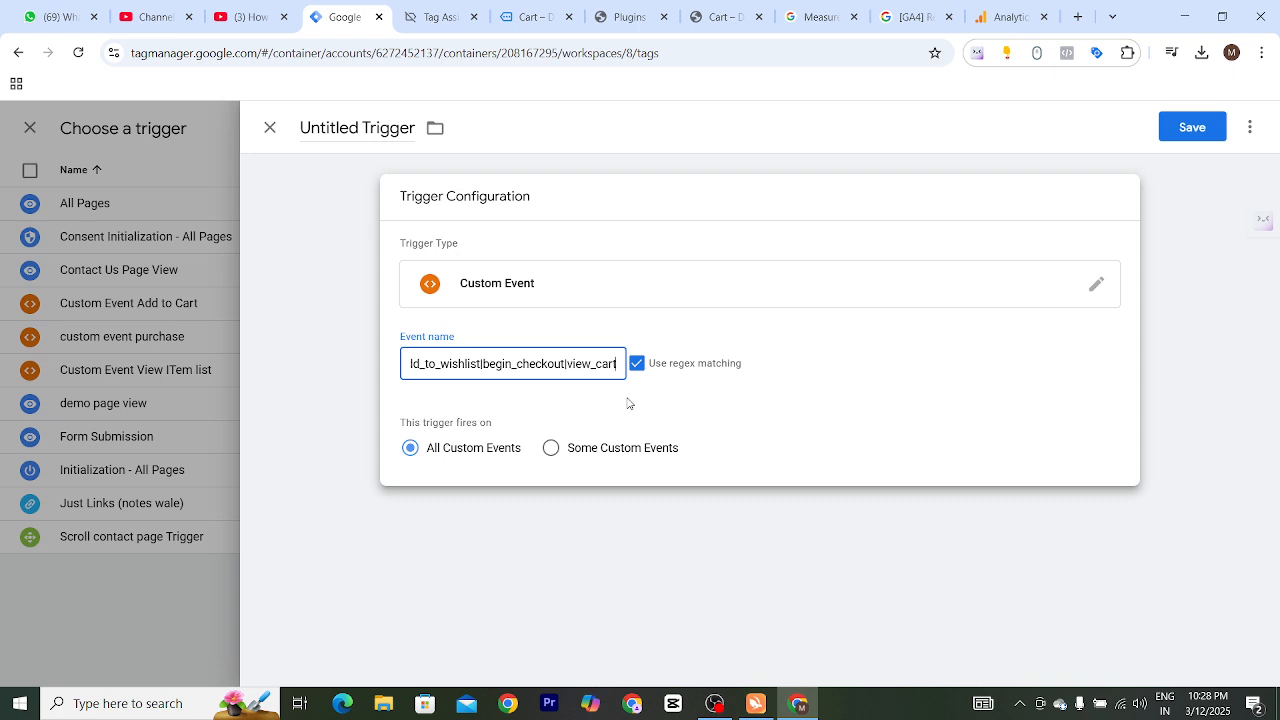
Step: Name the trigger "All Ecommerce Event", correcting the spelling of Ecommerce, and save it
{"action": "left_click", "coordinate": [343, 127]}
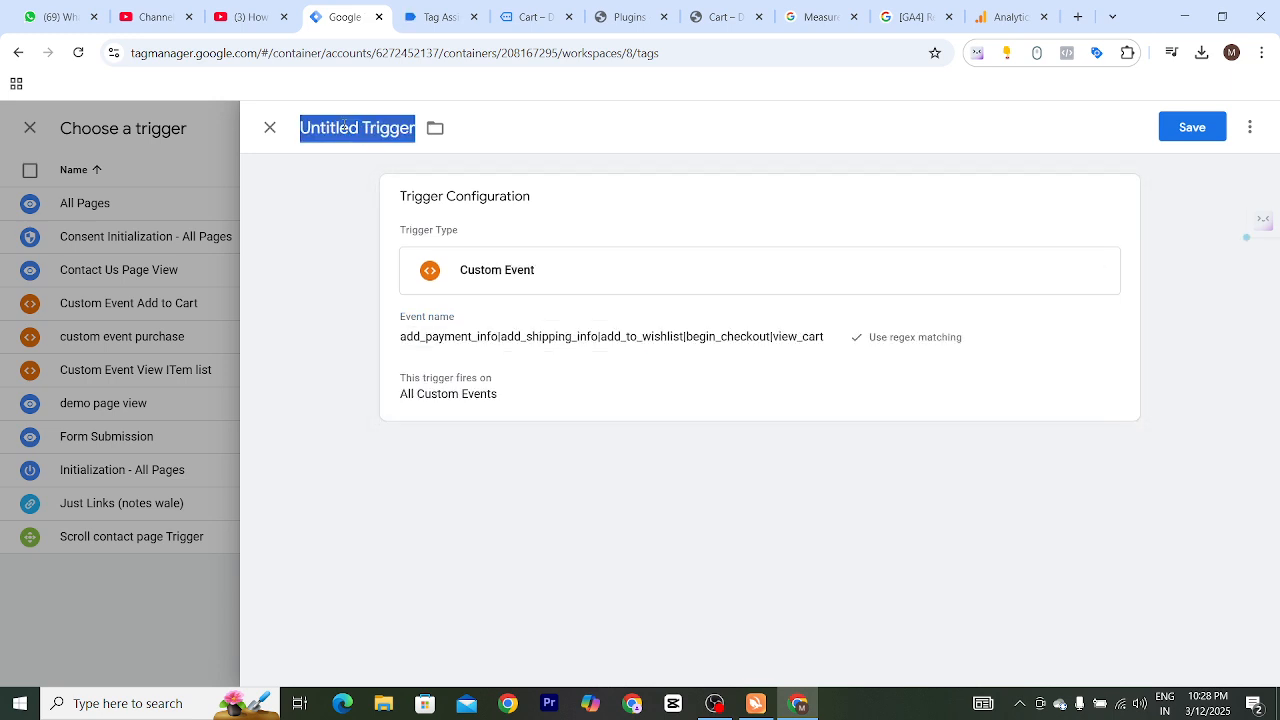
{"action": "type", "text": "All"}
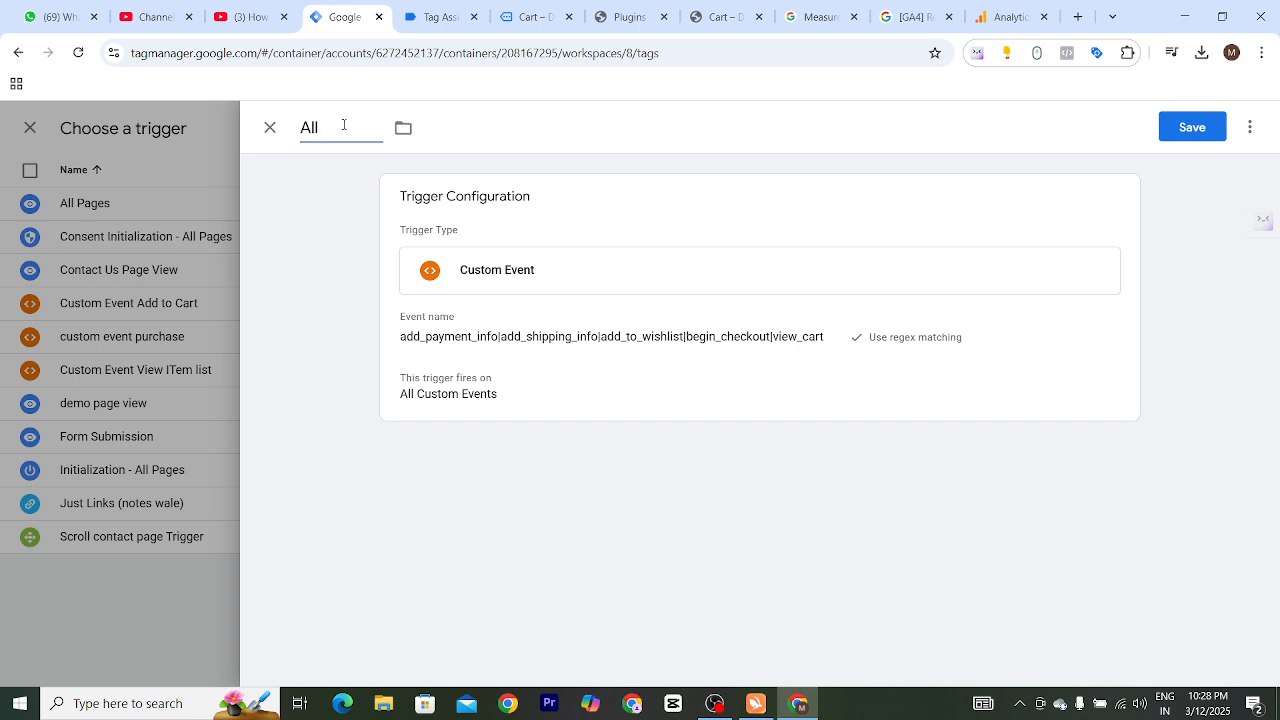
{"action": "type", "text": " Ecomerce Event"}
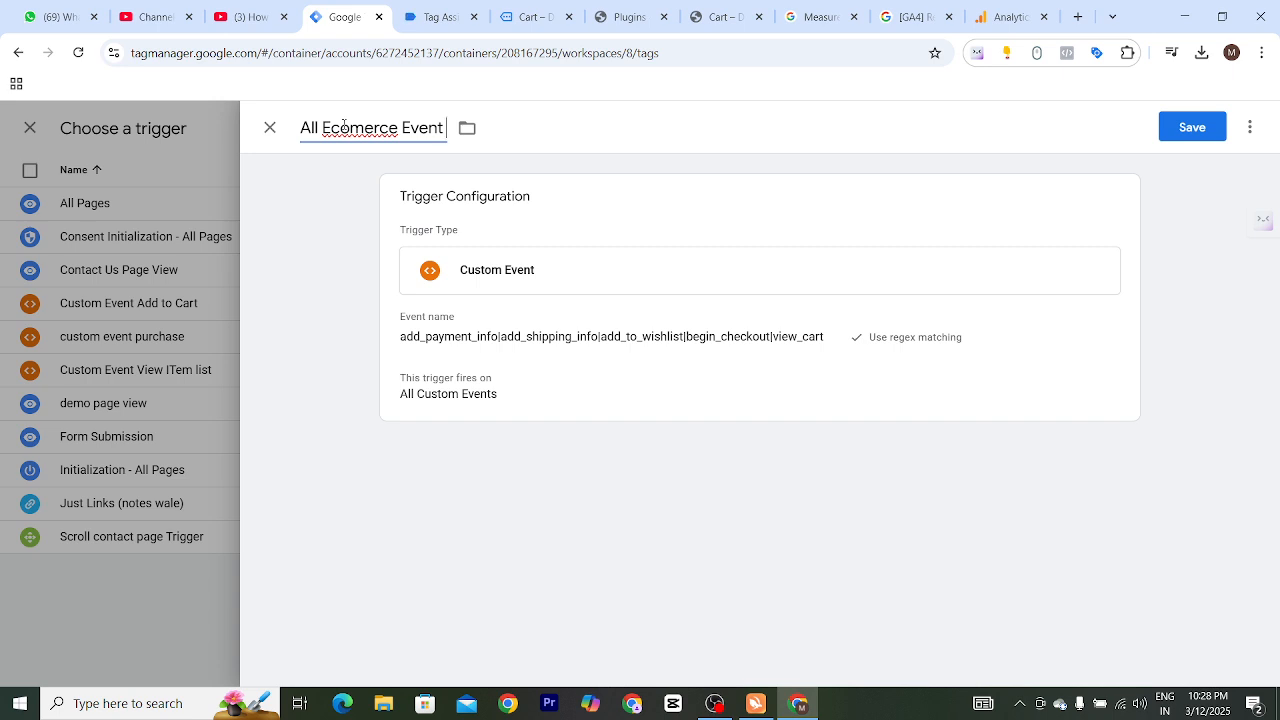
{"action": "double_click", "coordinate": [350, 129]}
{"action": "right_click", "coordinate": [350, 130]}
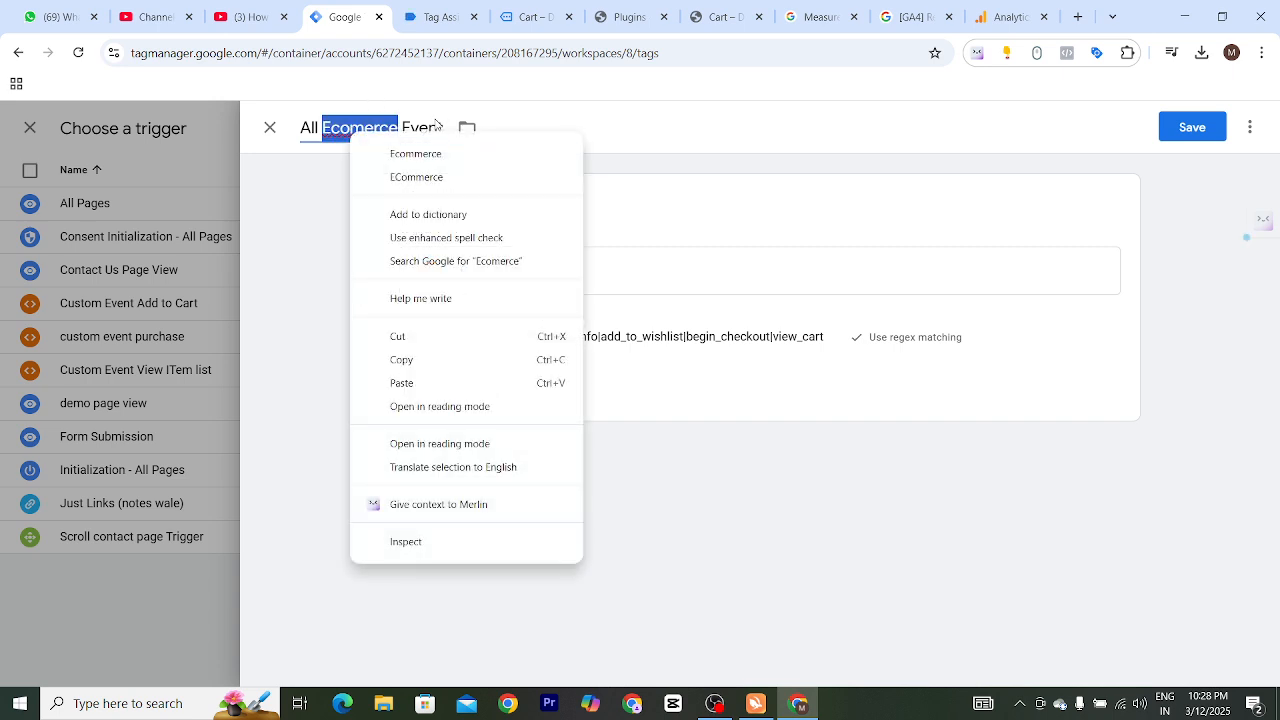
{"action": "left_click", "coordinate": [608, 134]}
{"action": "double_click", "coordinate": [350, 129]}
{"action": "right_click", "coordinate": [350, 130]}
{"action": "left_click", "coordinate": [560, 155]}
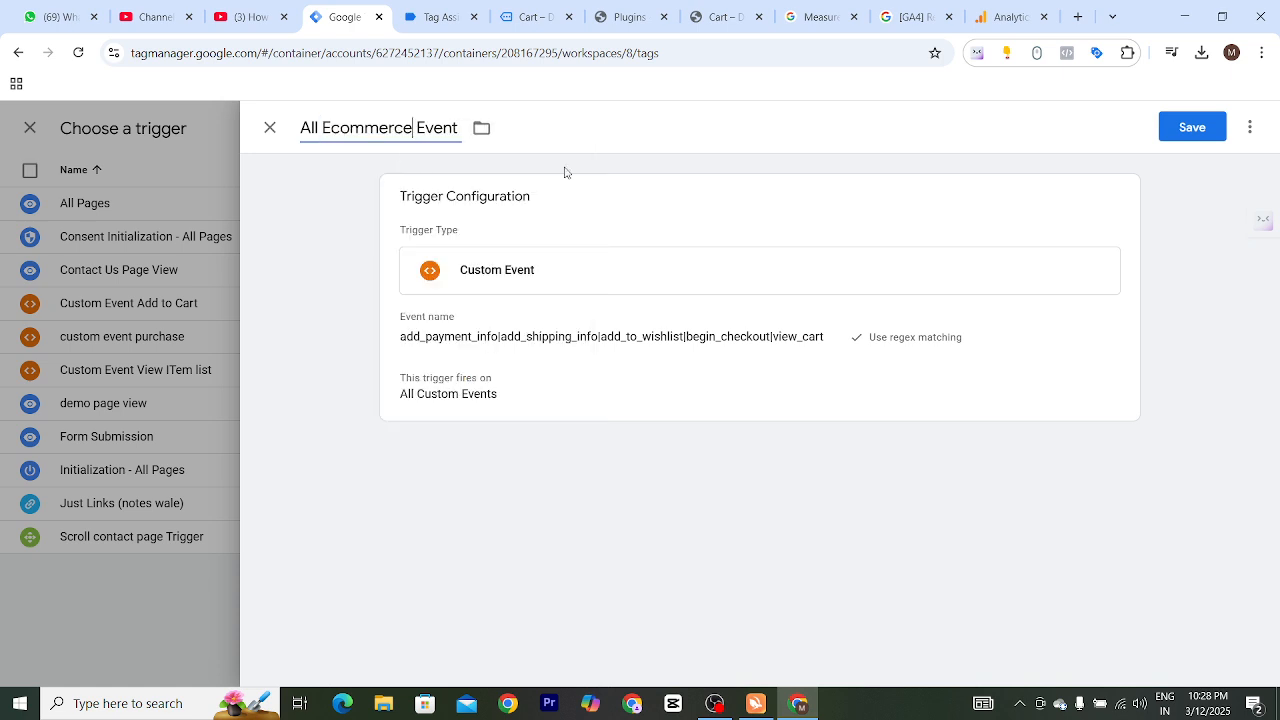
{"action": "left_click", "coordinate": [1176, 140]}
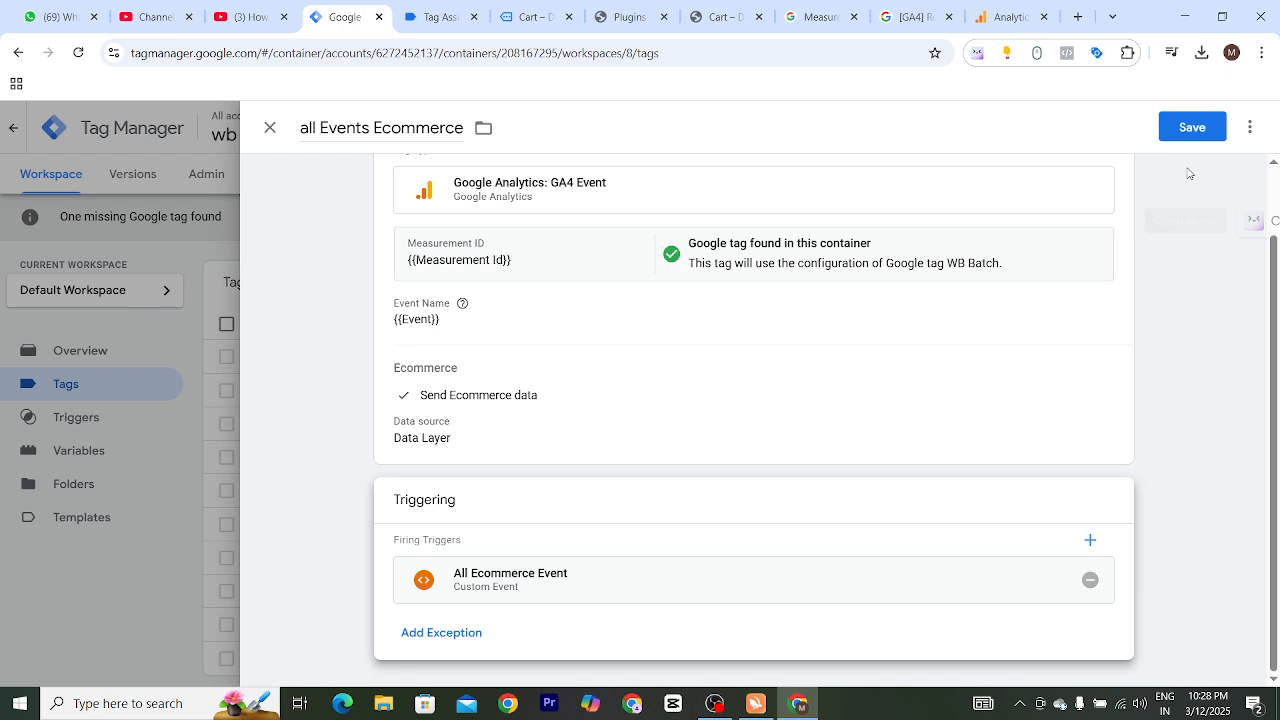
Step: Save the all Events Ecommerce tag and connect the container's preview mode to the website in Tag Assistant
{"action": "left_click", "coordinate": [1180, 130]}
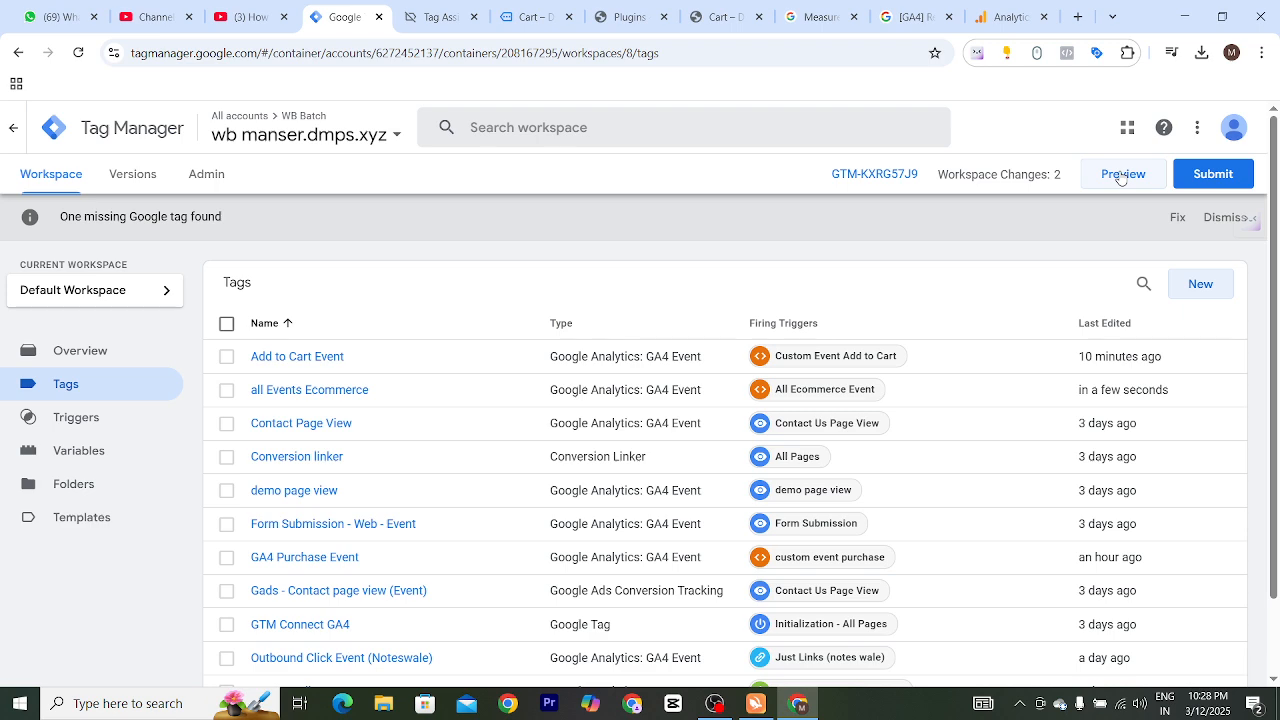
{"action": "left_click", "coordinate": [1121, 175]}
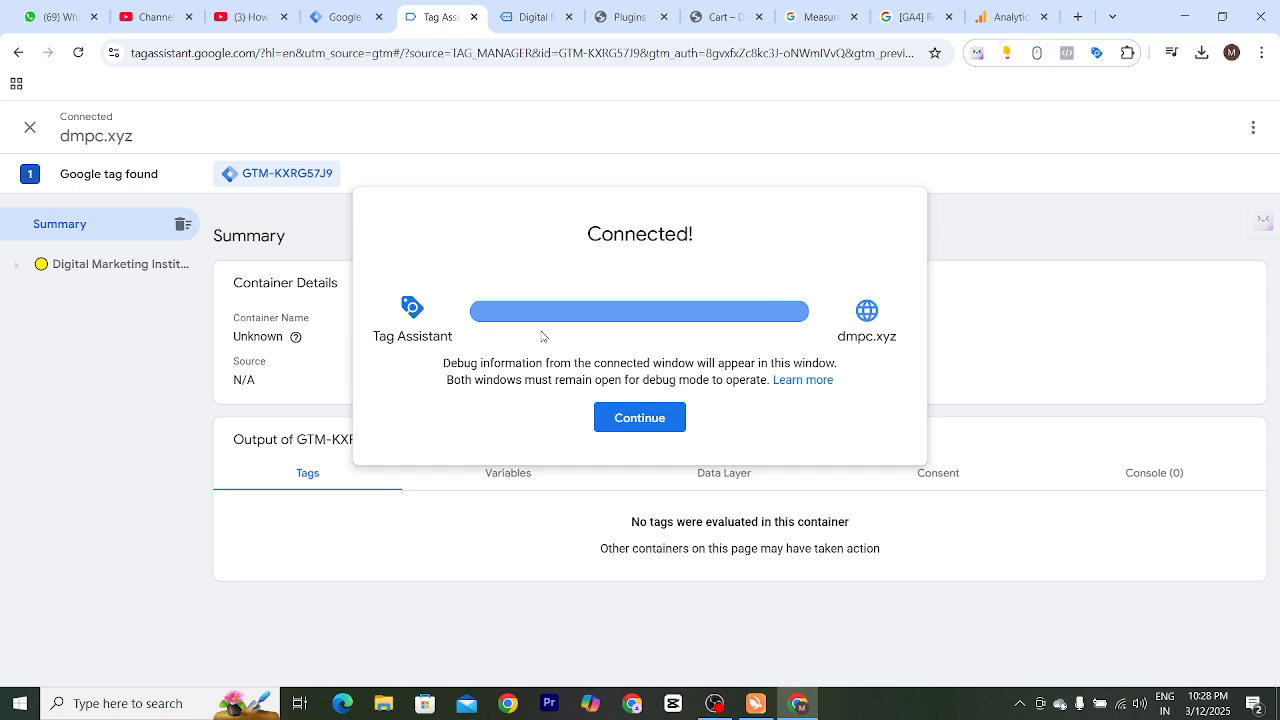
{"action": "left_click", "coordinate": [645, 420]}
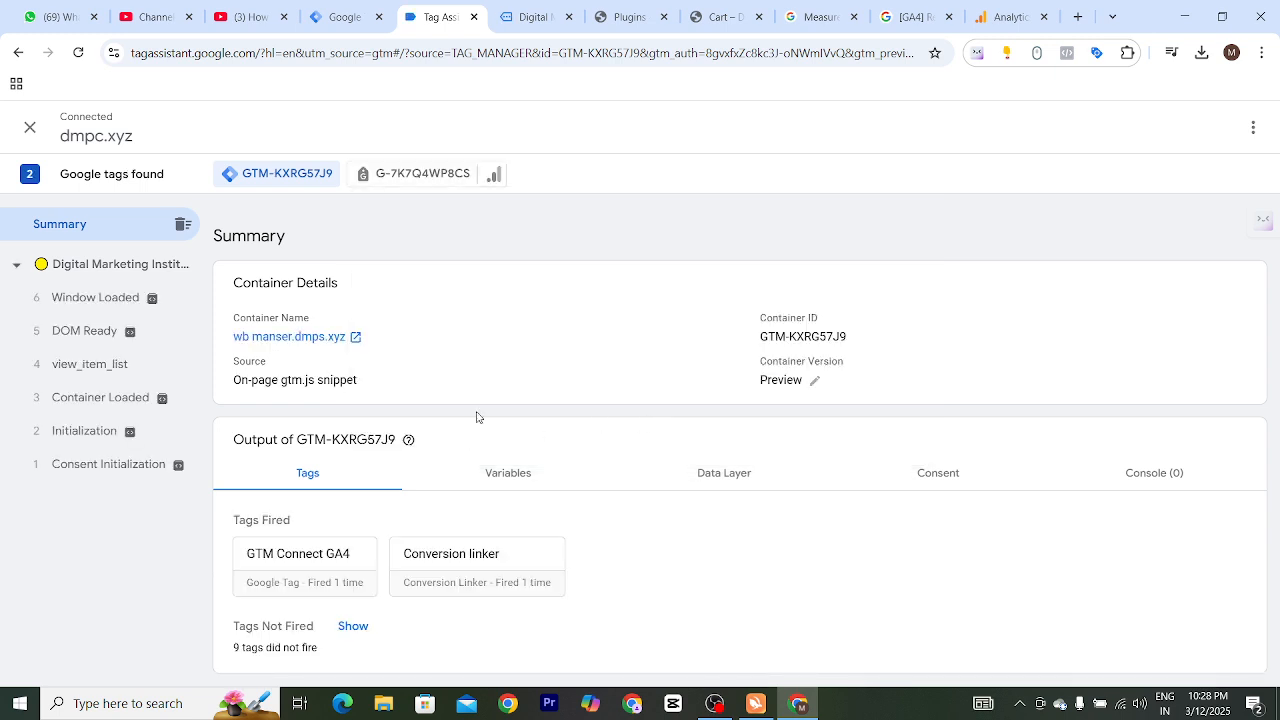
Step: Show the tags not fired in the Tag Assistant summary and review the store homepage and the Analytics Help ecommerce events
{"action": "left_click", "coordinate": [364, 628]}
{"action": "scroll", "coordinate": [448, 390], "scroll_direction": "down", "scroll_amount": 1}
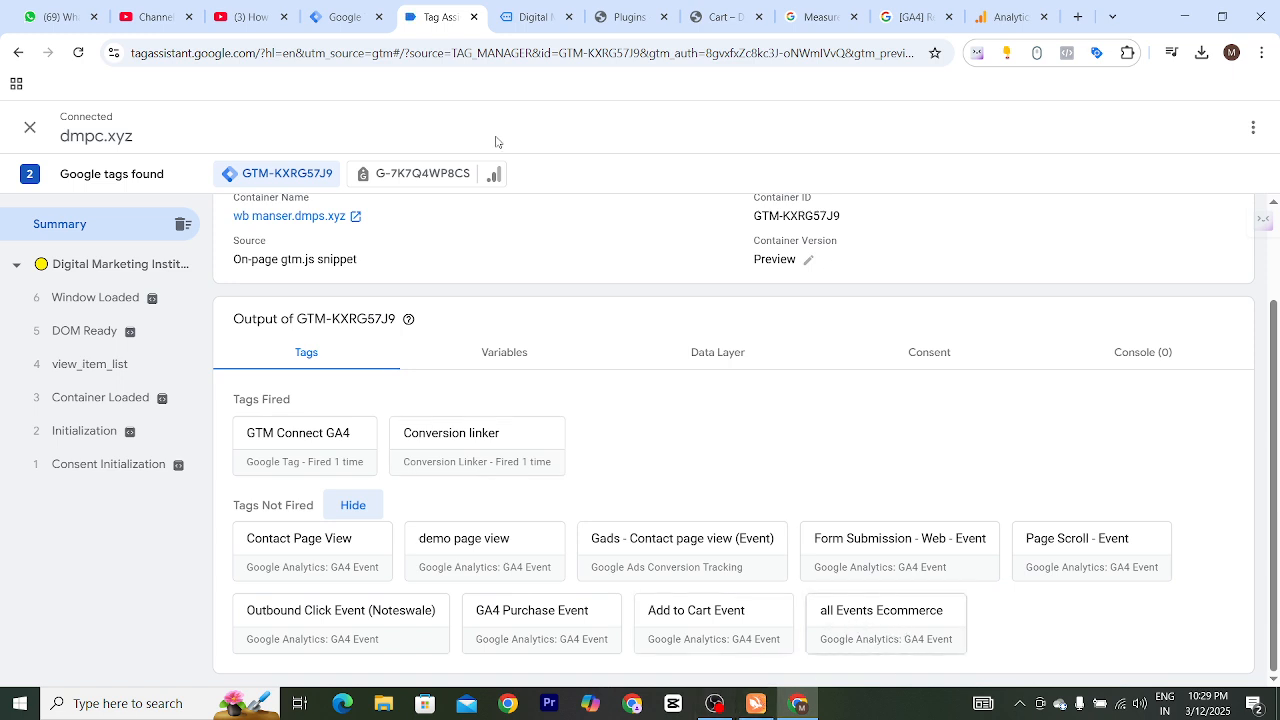
{"action": "left_click", "coordinate": [521, 20]}
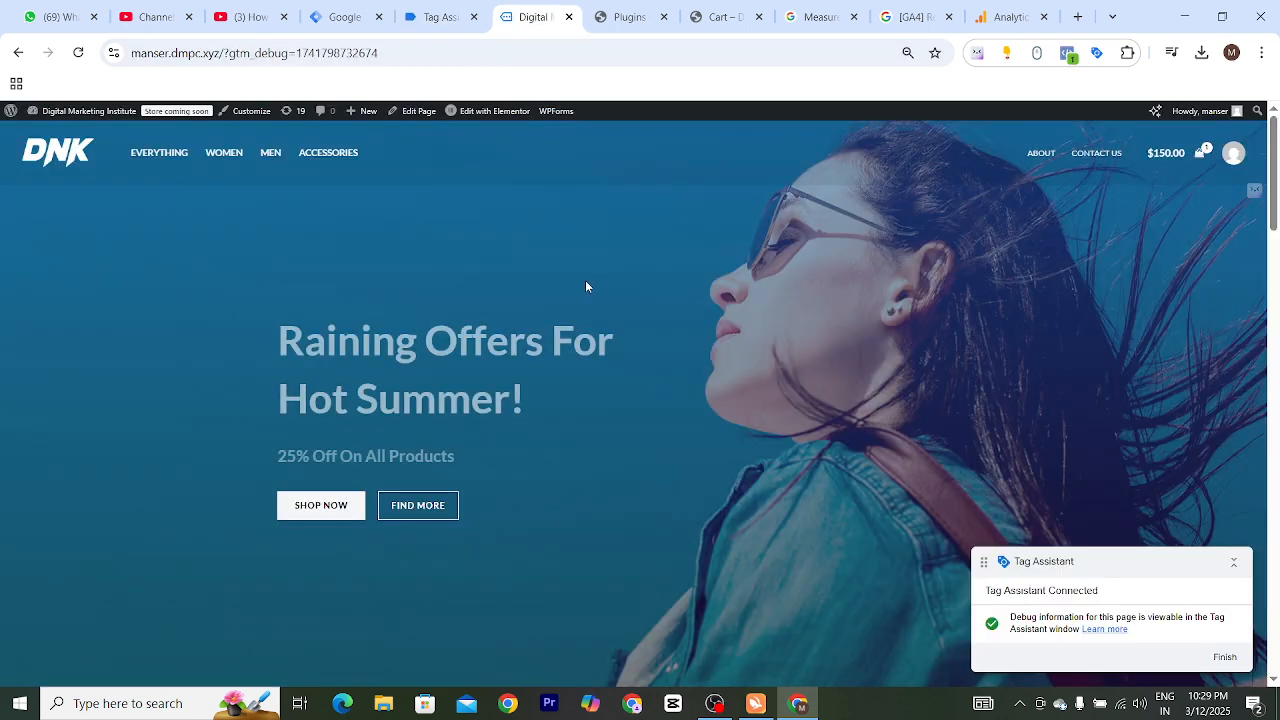
{"action": "scroll", "coordinate": [580, 291], "scroll_direction": "down", "scroll_amount": 5}
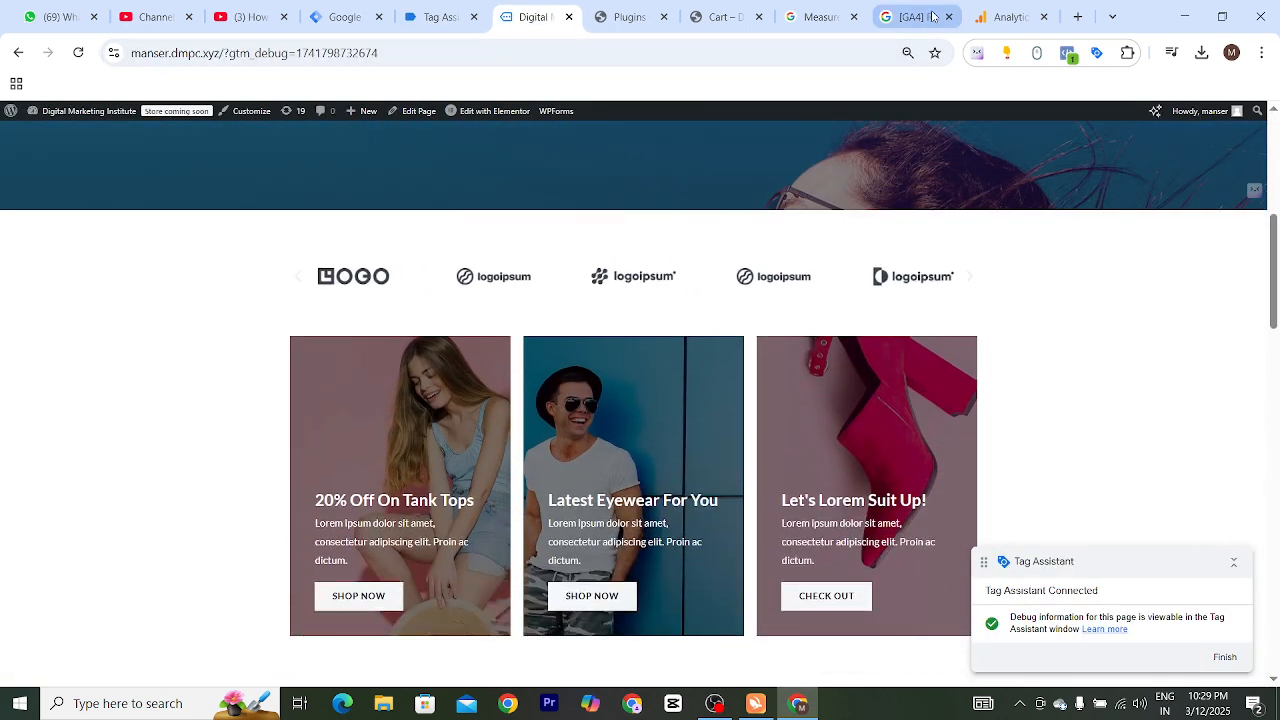
{"action": "left_click", "coordinate": [905, 17]}
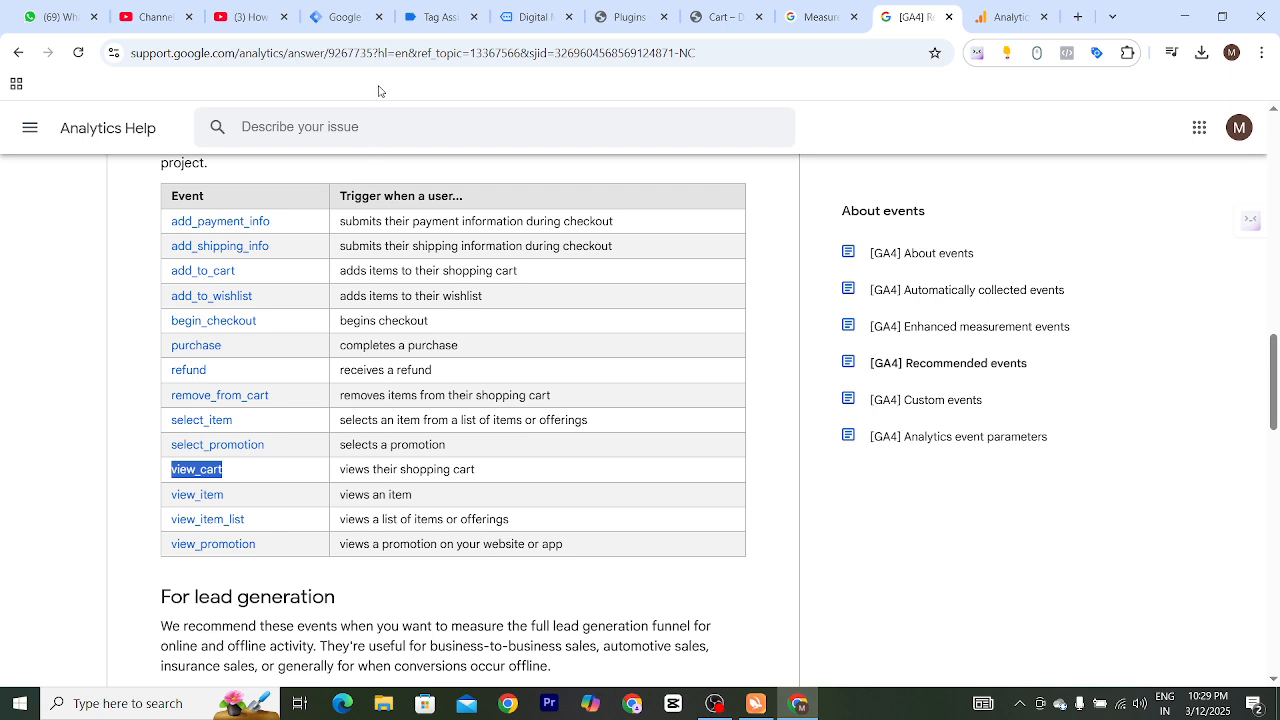
{"action": "left_click", "coordinate": [410, 18]}
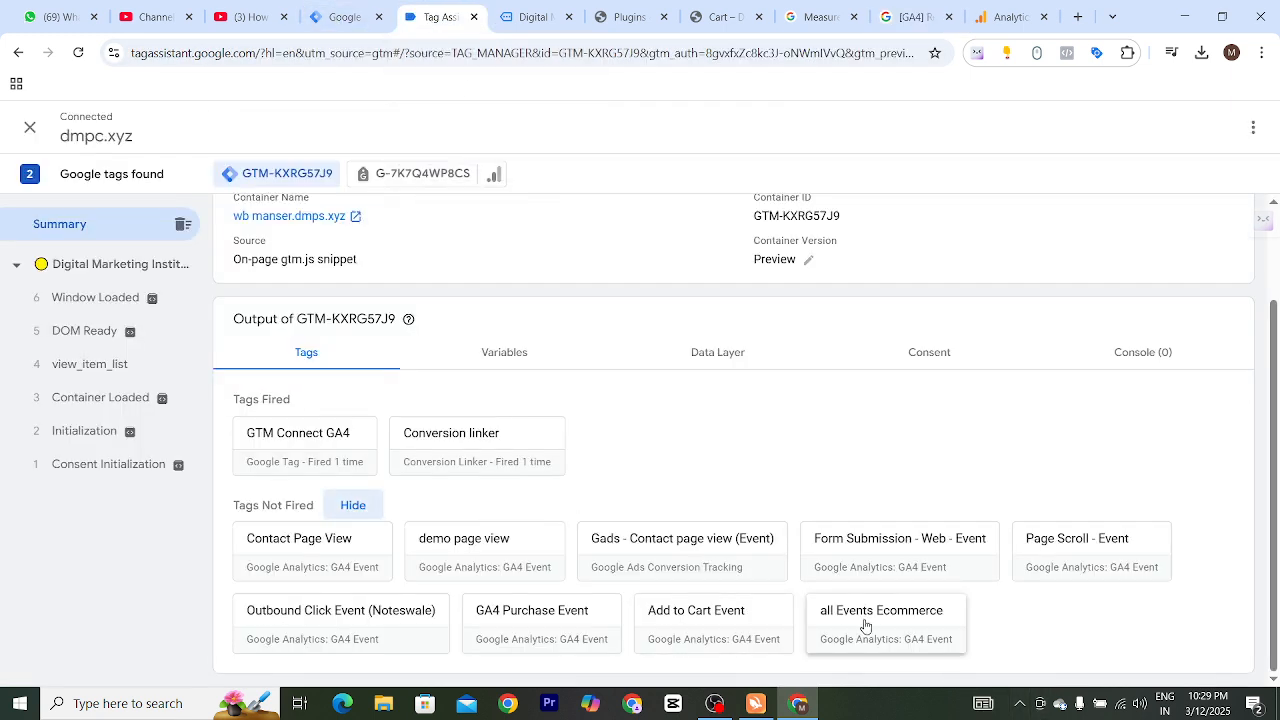
Step: Open the DNK Yellow Shoes product on the store site, check its tags in Tag Assistant, and add one to the cart
{"action": "left_click", "coordinate": [537, 17]}
{"action": "scroll", "coordinate": [469, 460], "scroll_direction": "down", "scroll_amount": 7}
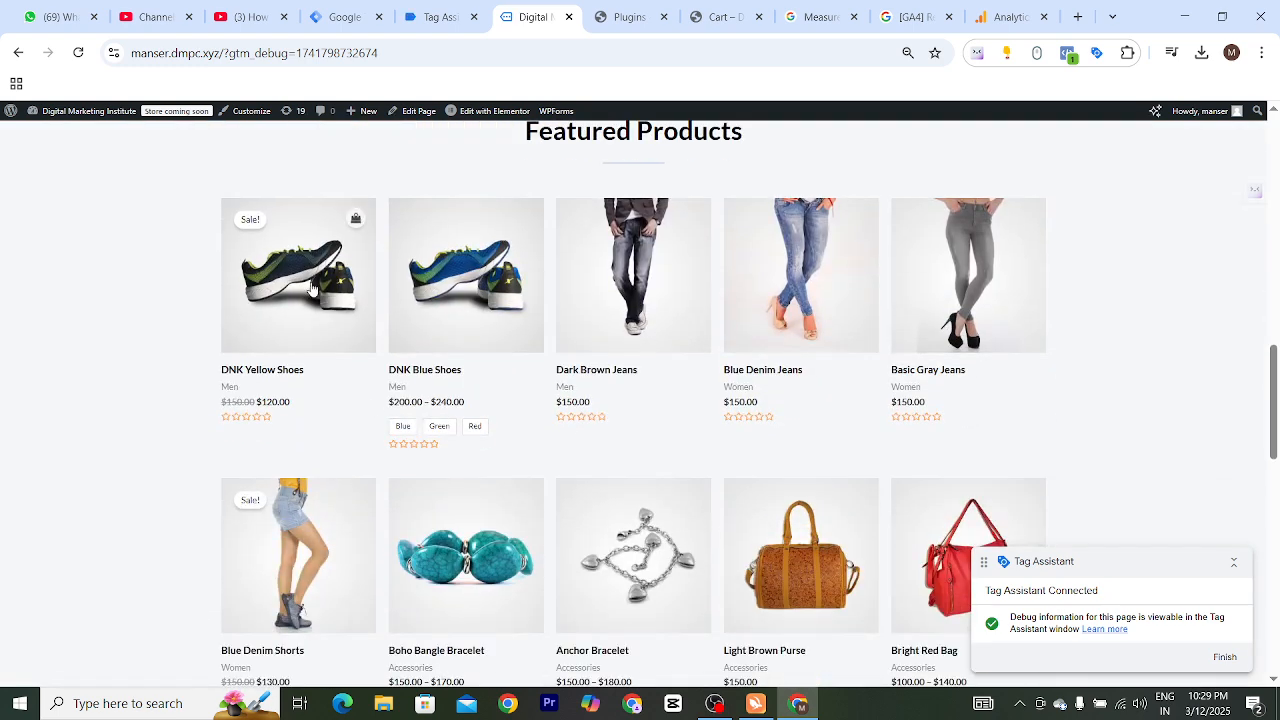
{"action": "left_click", "coordinate": [310, 285]}
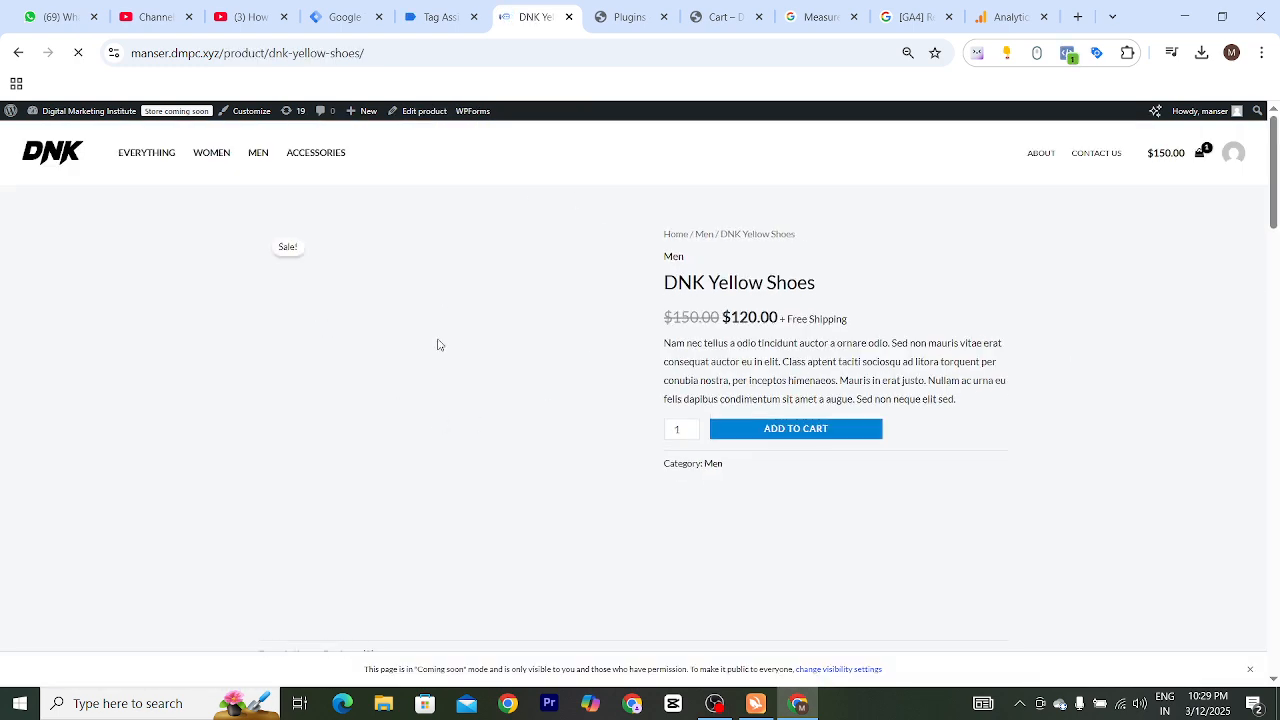
{"action": "left_click", "coordinate": [440, 17]}
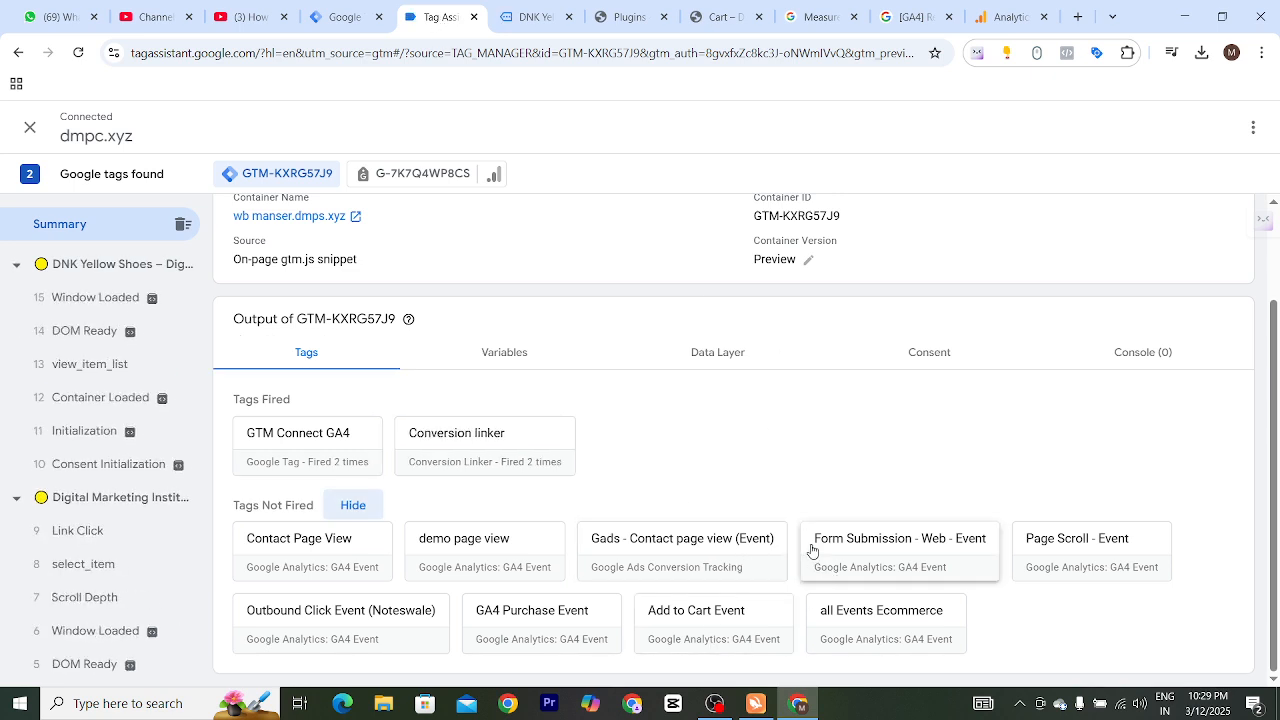
{"action": "key", "text": "ctrl+Tab"}
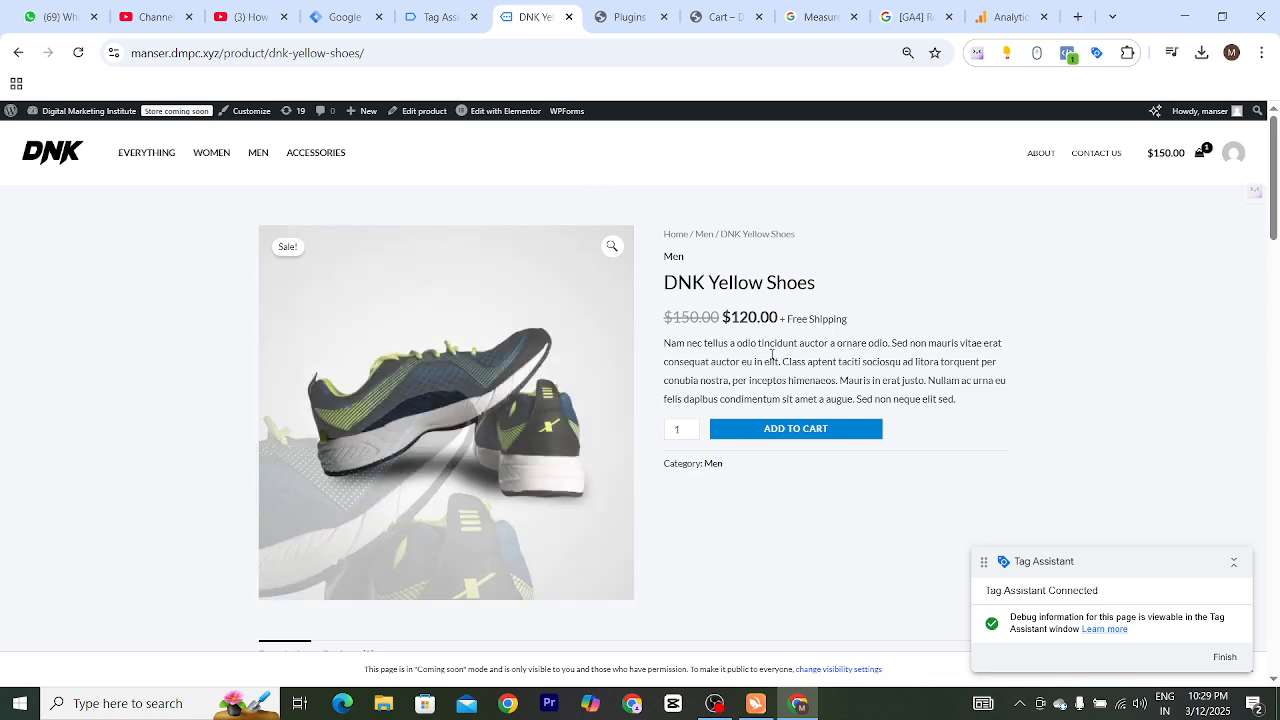
{"action": "left_click", "coordinate": [817, 428]}
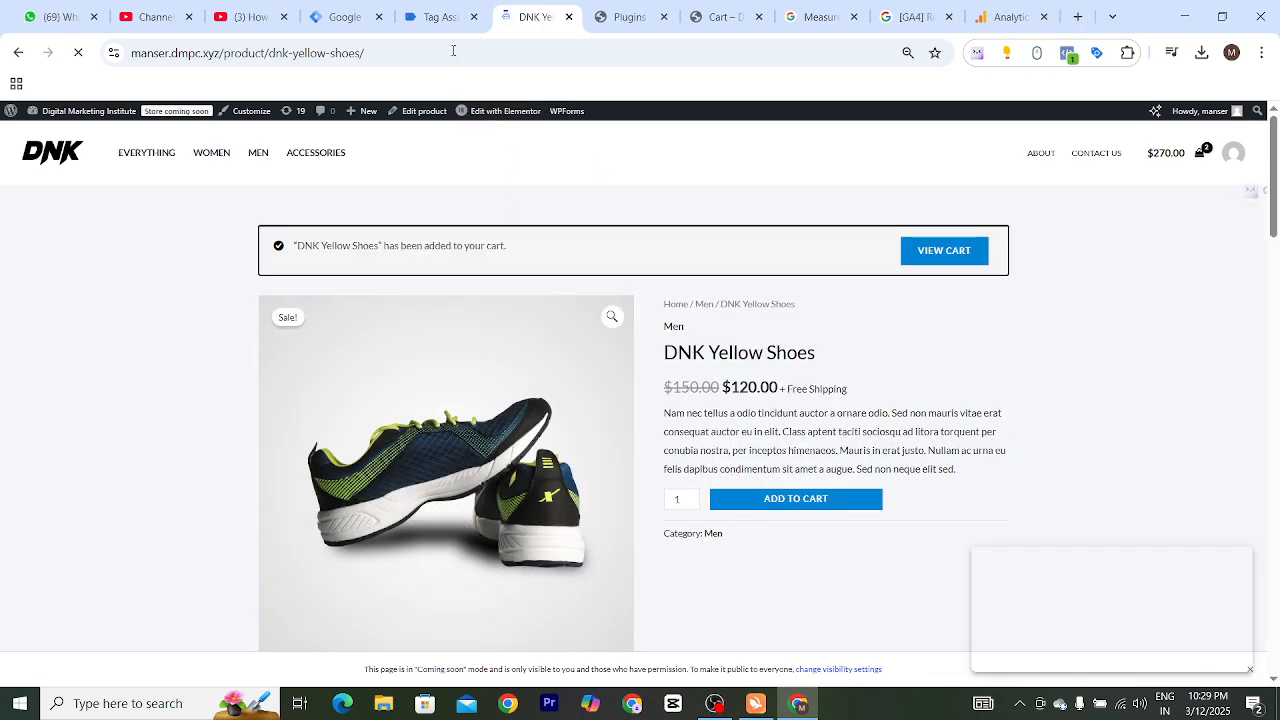
Step: Inspect the all Events Ecommerce tag's details and firing trigger in the Tag Assistant summary
{"action": "left_click", "coordinate": [435, 17]}
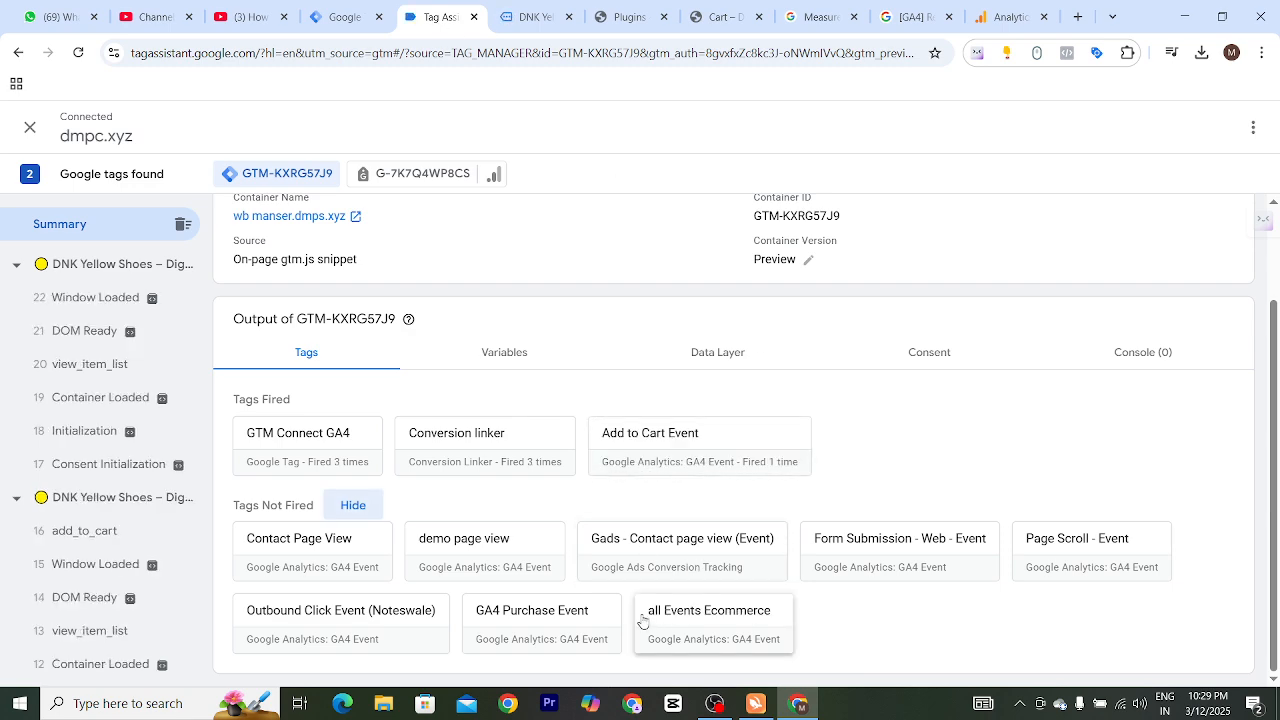
{"action": "left_click_drag", "start_coordinate": [643, 620], "coordinate": [780, 622]}
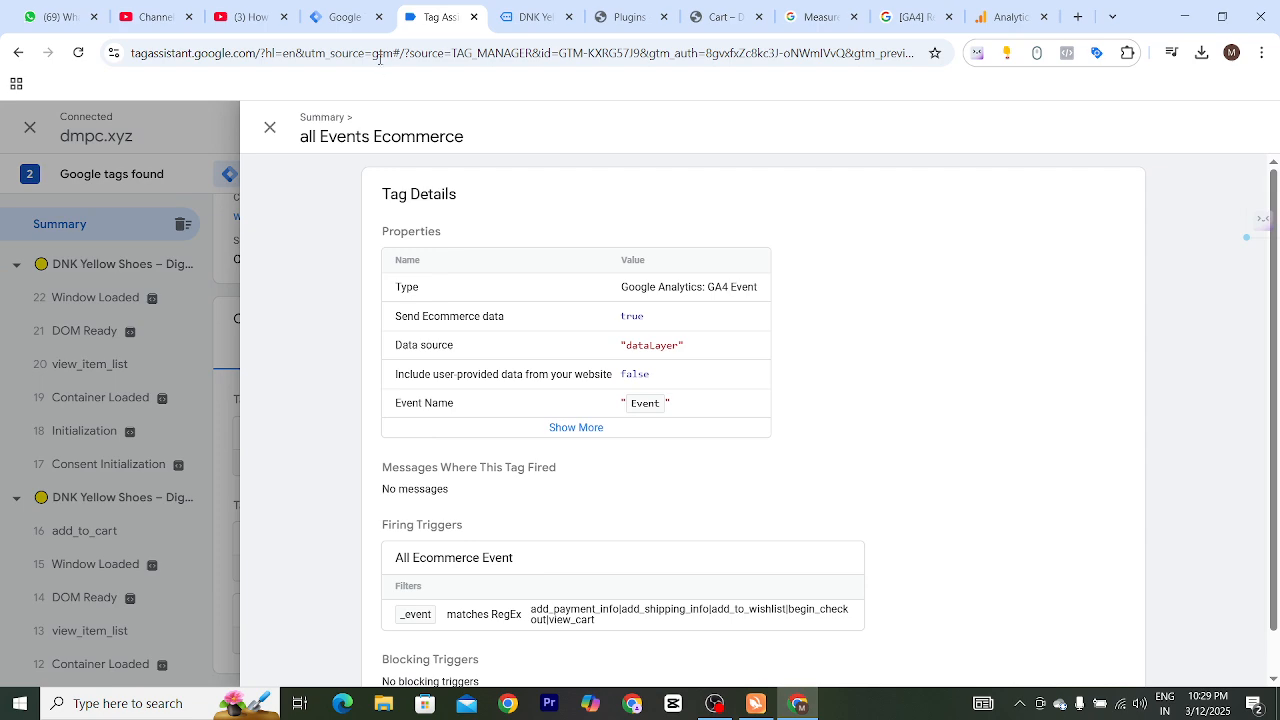
{"action": "left_click", "coordinate": [270, 127]}
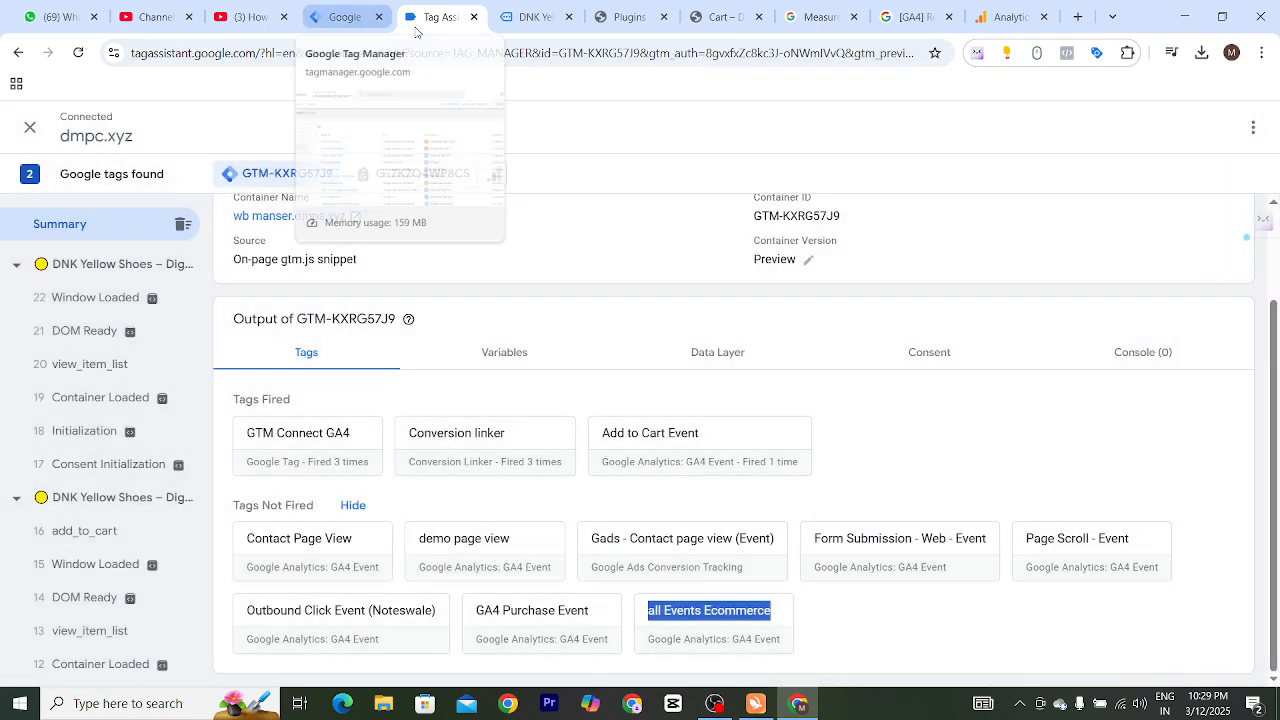
Step: Look up the view_cart event in Analytics Help, then open the store's cart page and check whether the all Events Ecommerce tag fired in Tag Assistant
{"action": "left_click", "coordinate": [535, 17]}
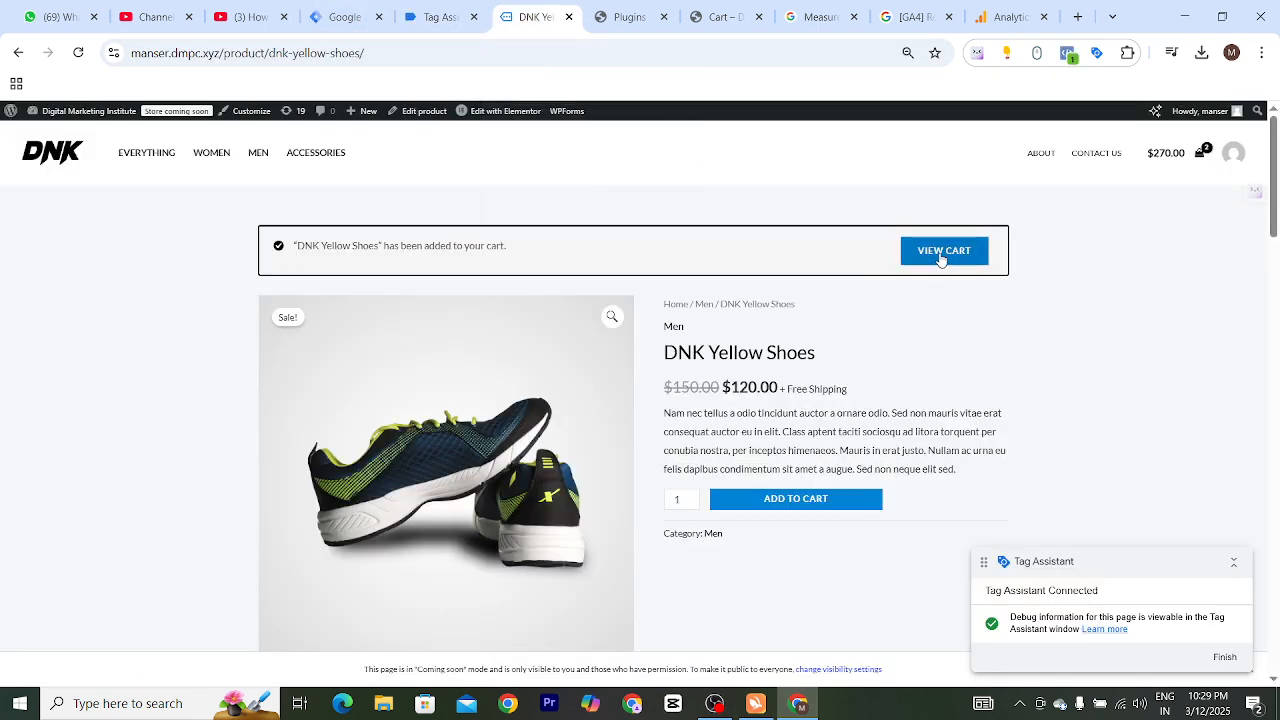
{"action": "left_click", "coordinate": [905, 17]}
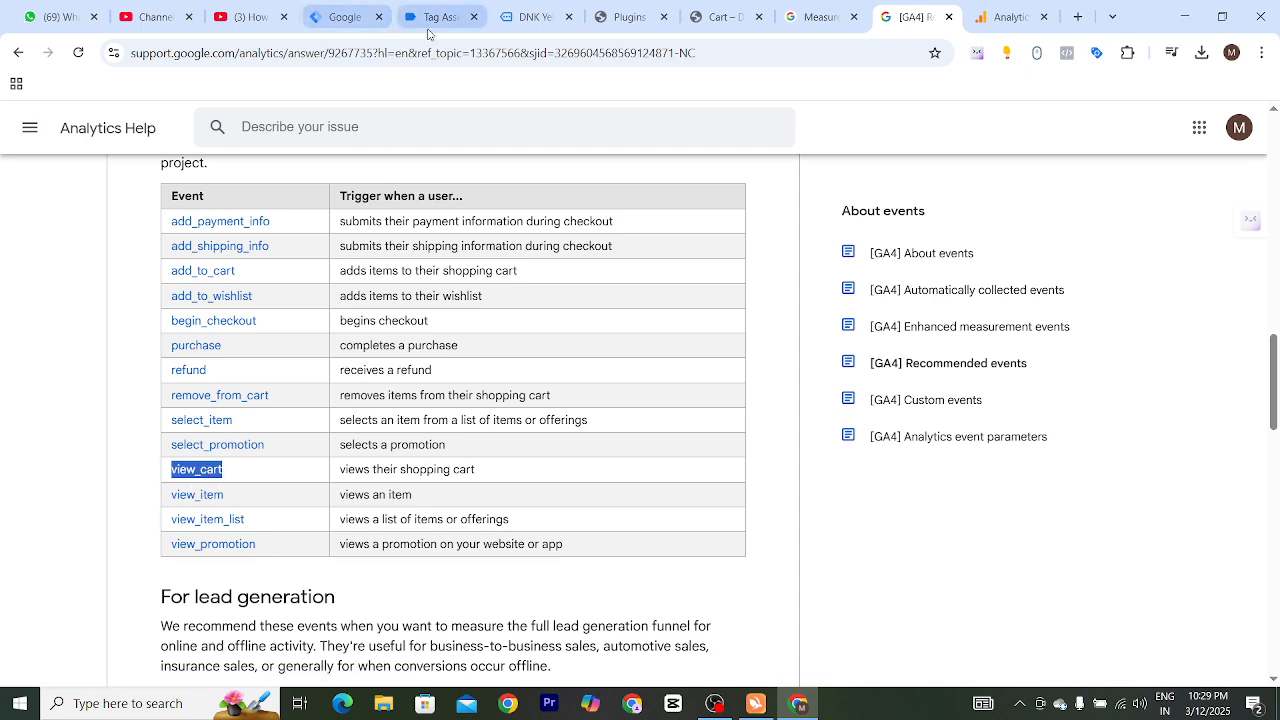
{"action": "left_click", "coordinate": [533, 17]}
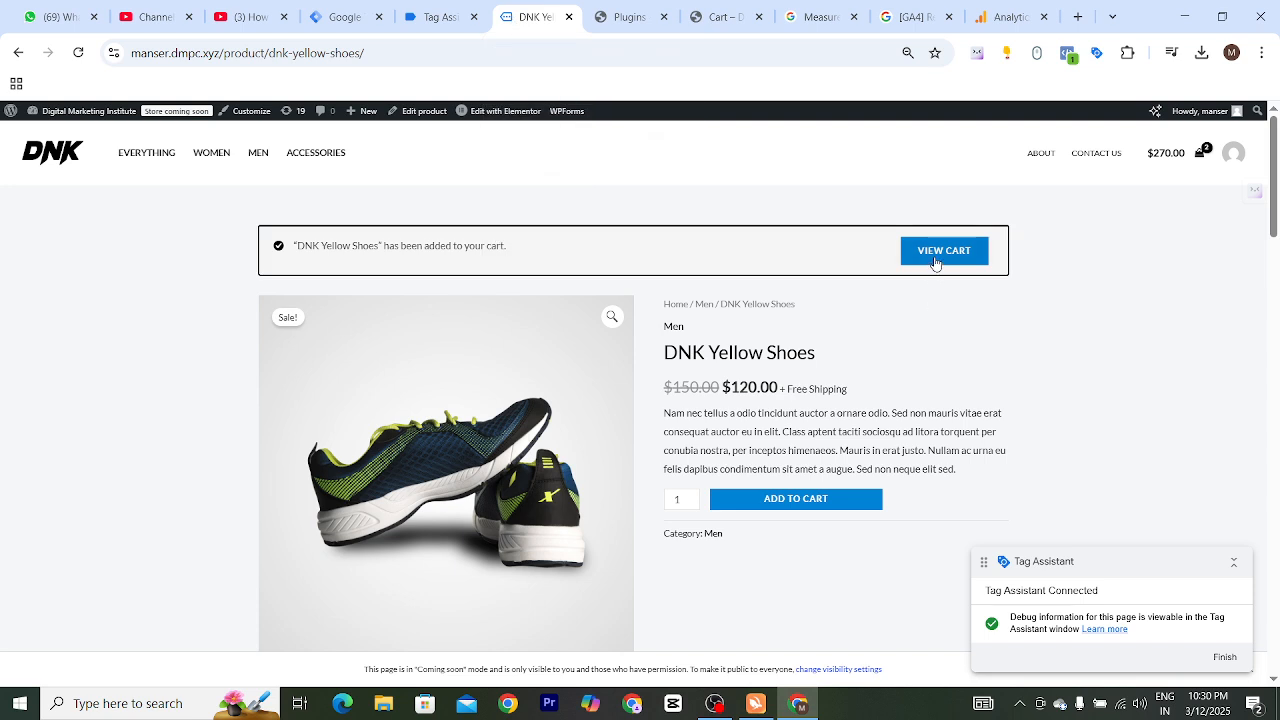
{"action": "left_click", "coordinate": [935, 258]}
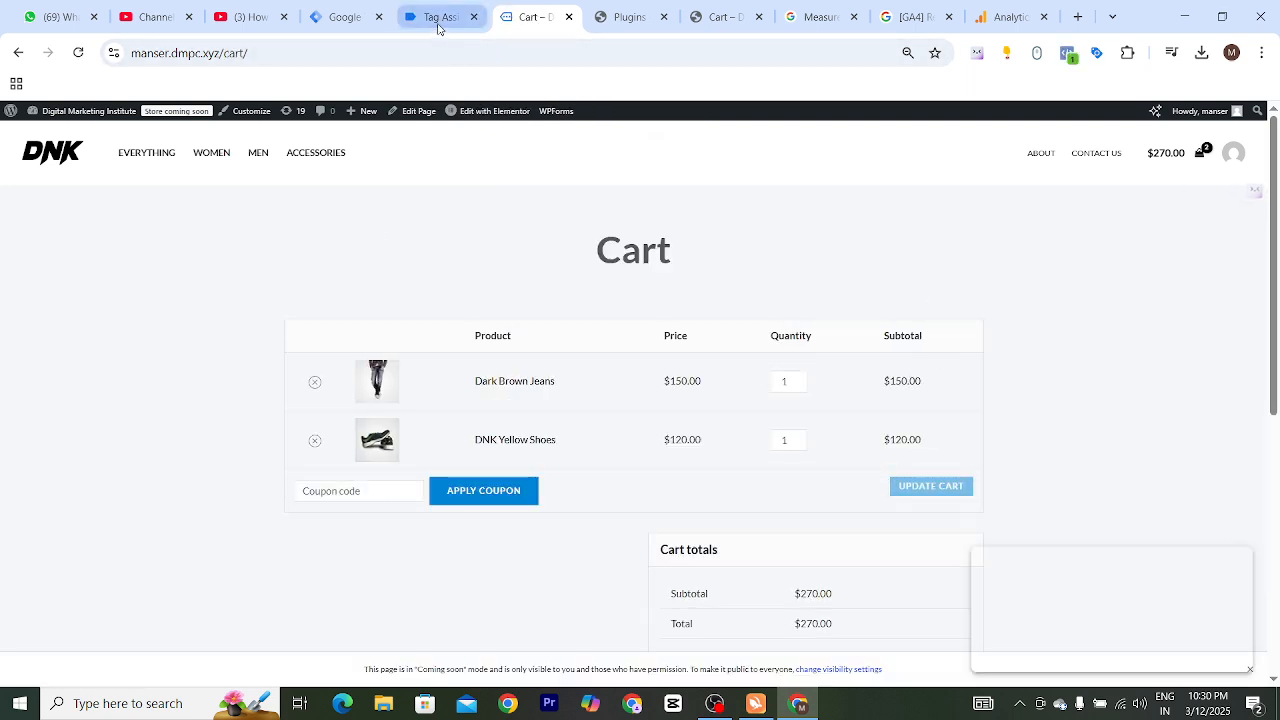
{"action": "left_click", "coordinate": [437, 17]}
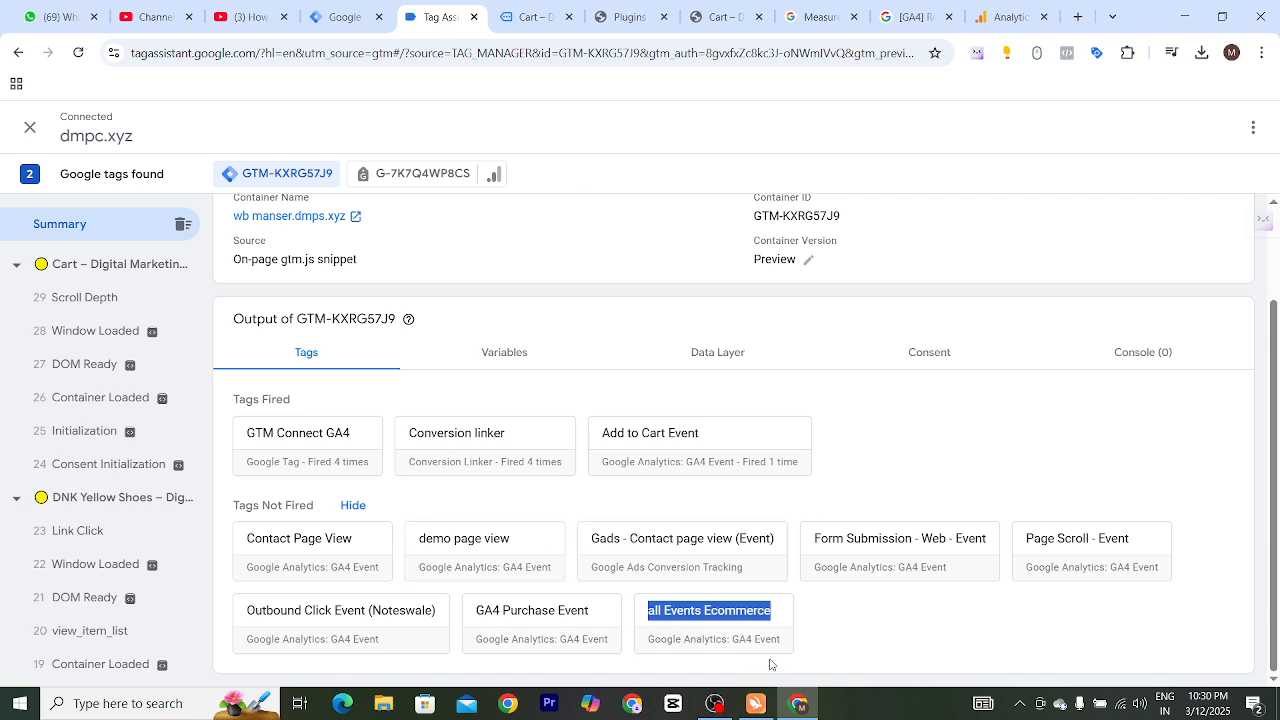
{"action": "left_click", "coordinate": [867, 628]}
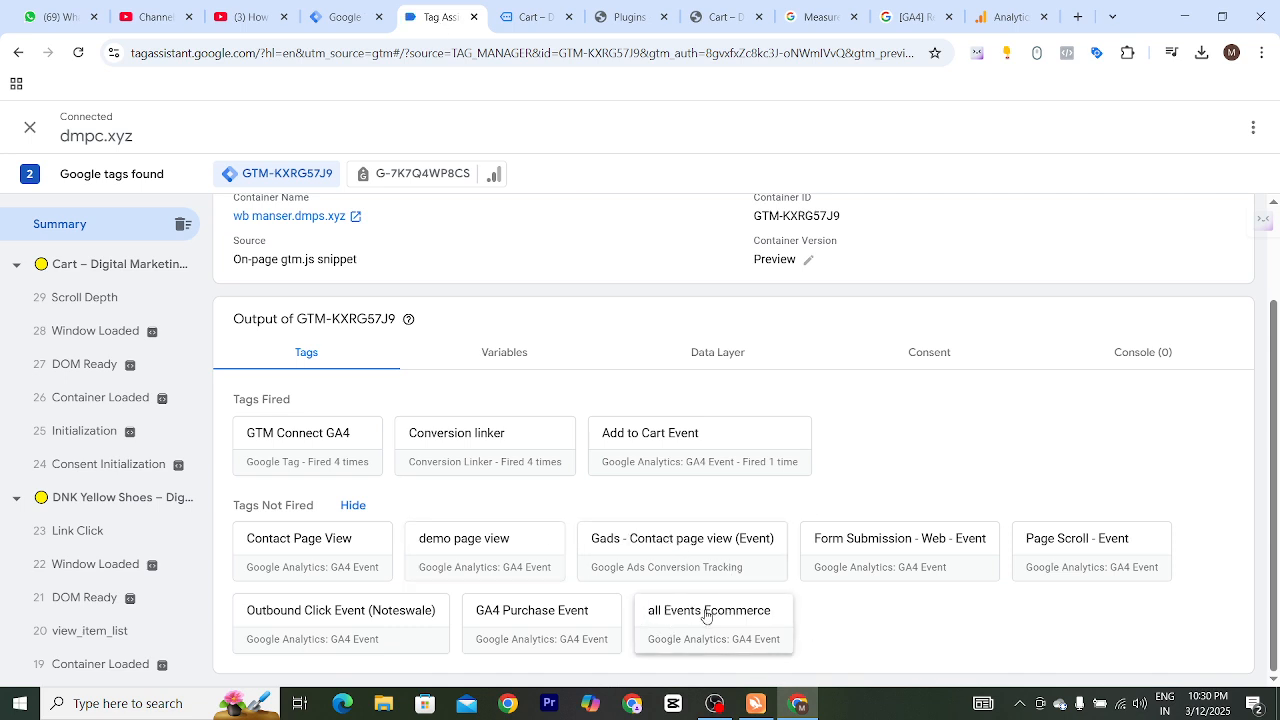
{"action": "left_click", "coordinate": [531, 20]}
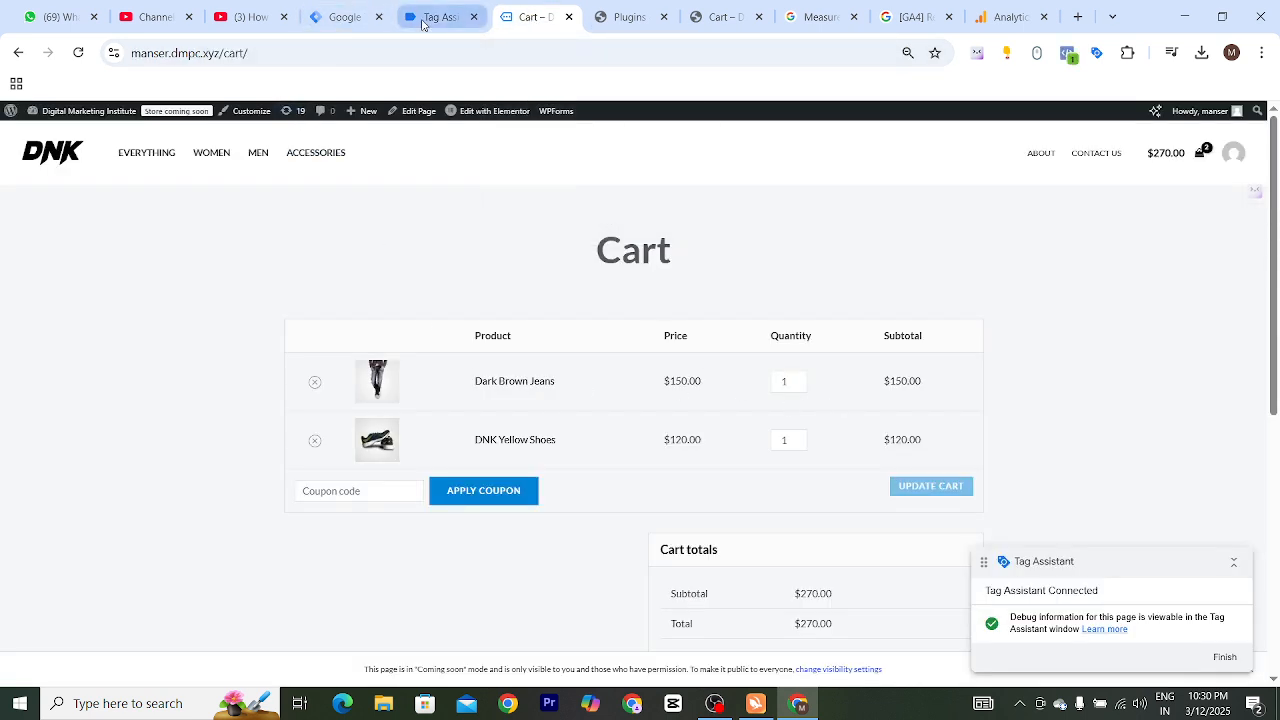
{"action": "left_click", "coordinate": [424, 22]}
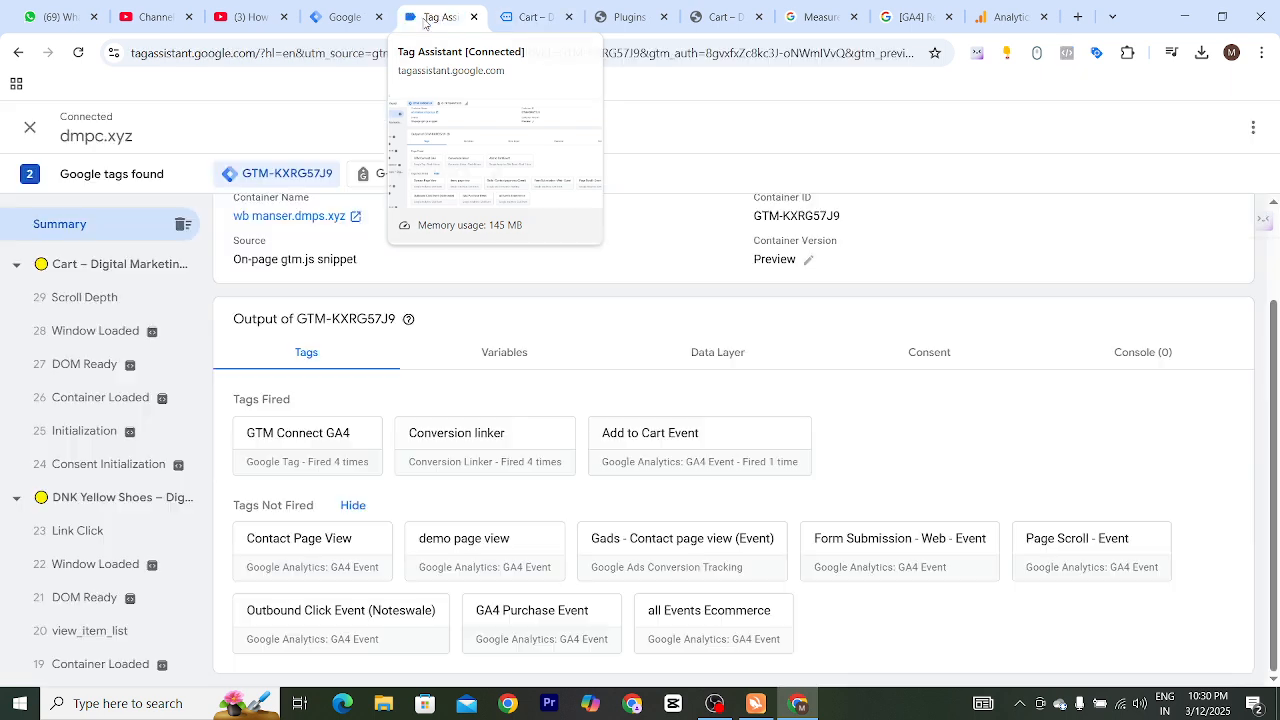
{"action": "left_click", "coordinate": [357, 22]}
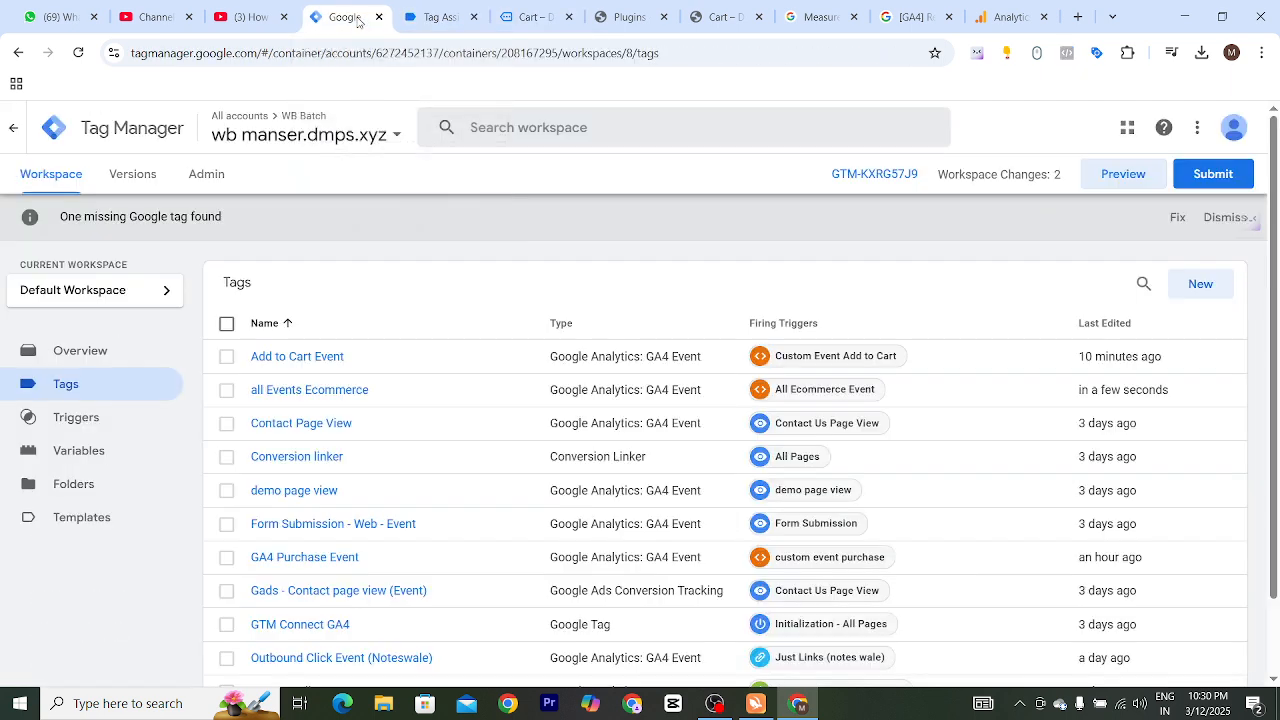
{"action": "left_click", "coordinate": [427, 22]}
Step: Proceed from the store's cart to the checkout page and check the all Events Ecommerce tag in Tag Assistant
{"action": "left_click", "coordinate": [535, 17]}
{"action": "scroll", "coordinate": [815, 343], "scroll_direction": "down", "scroll_amount": 3}
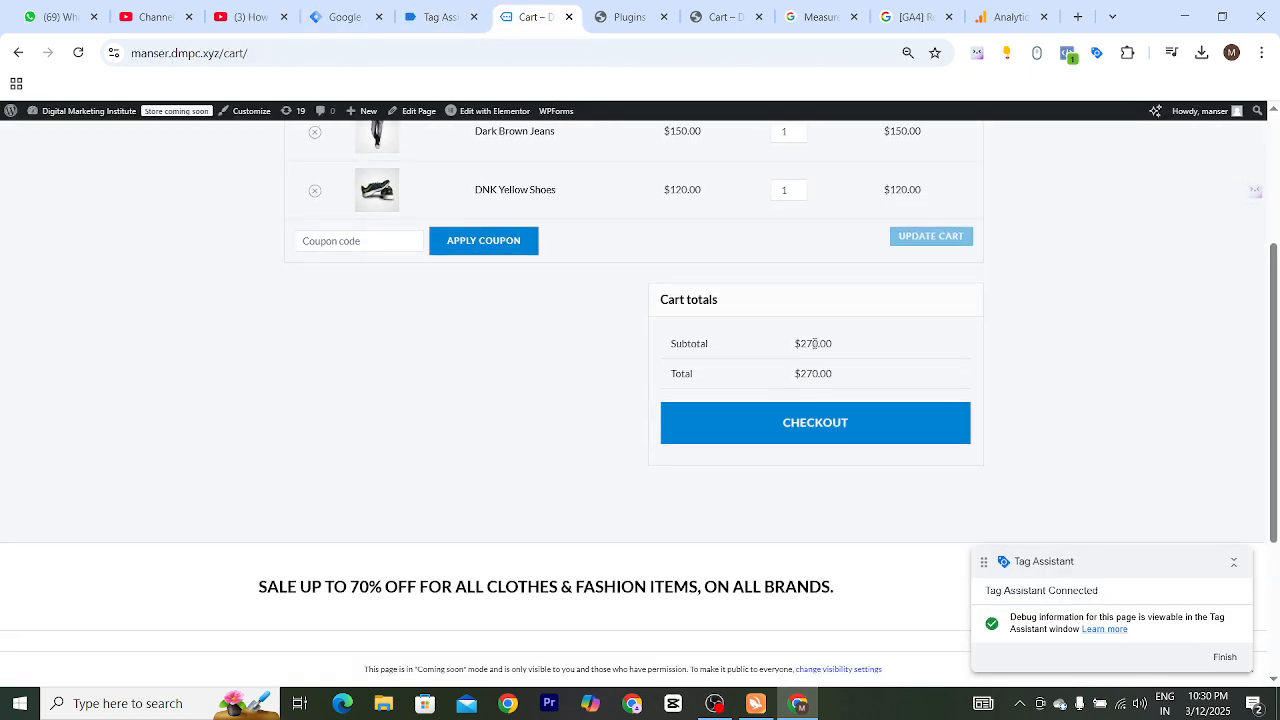
{"action": "left_click", "coordinate": [820, 423]}
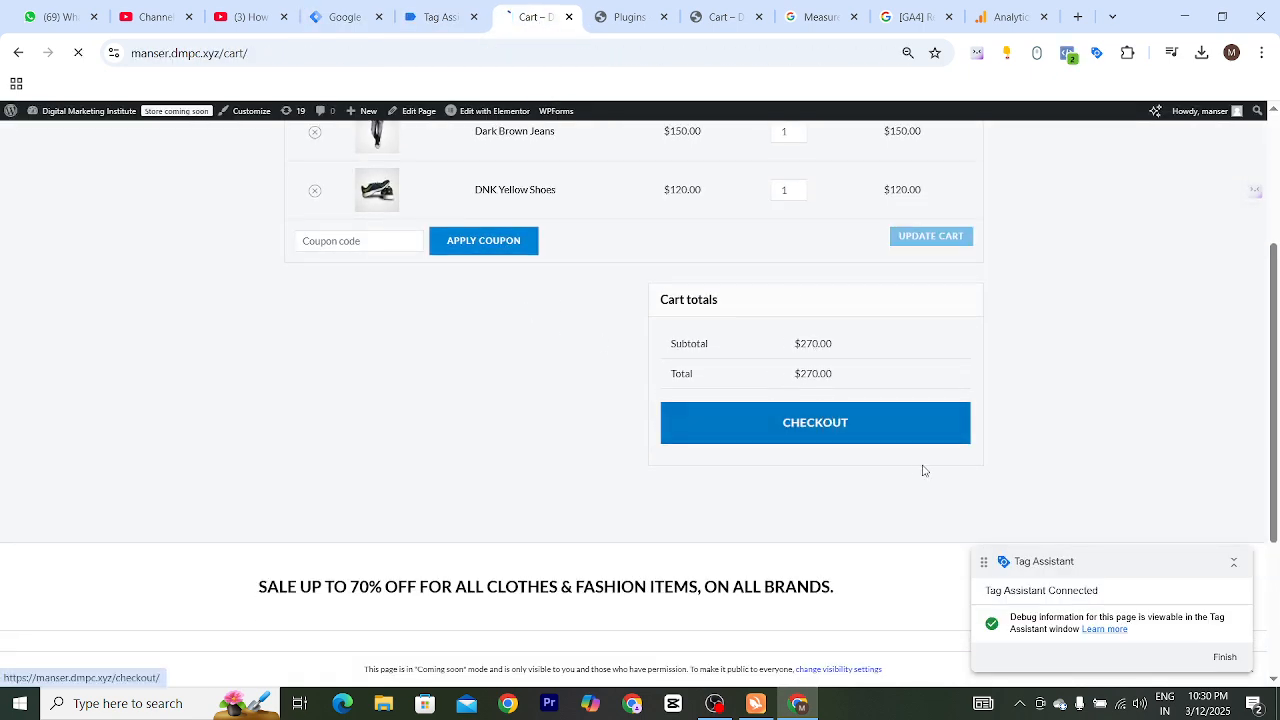
{"action": "scroll", "coordinate": [651, 406], "scroll_direction": "down", "scroll_amount": 2}
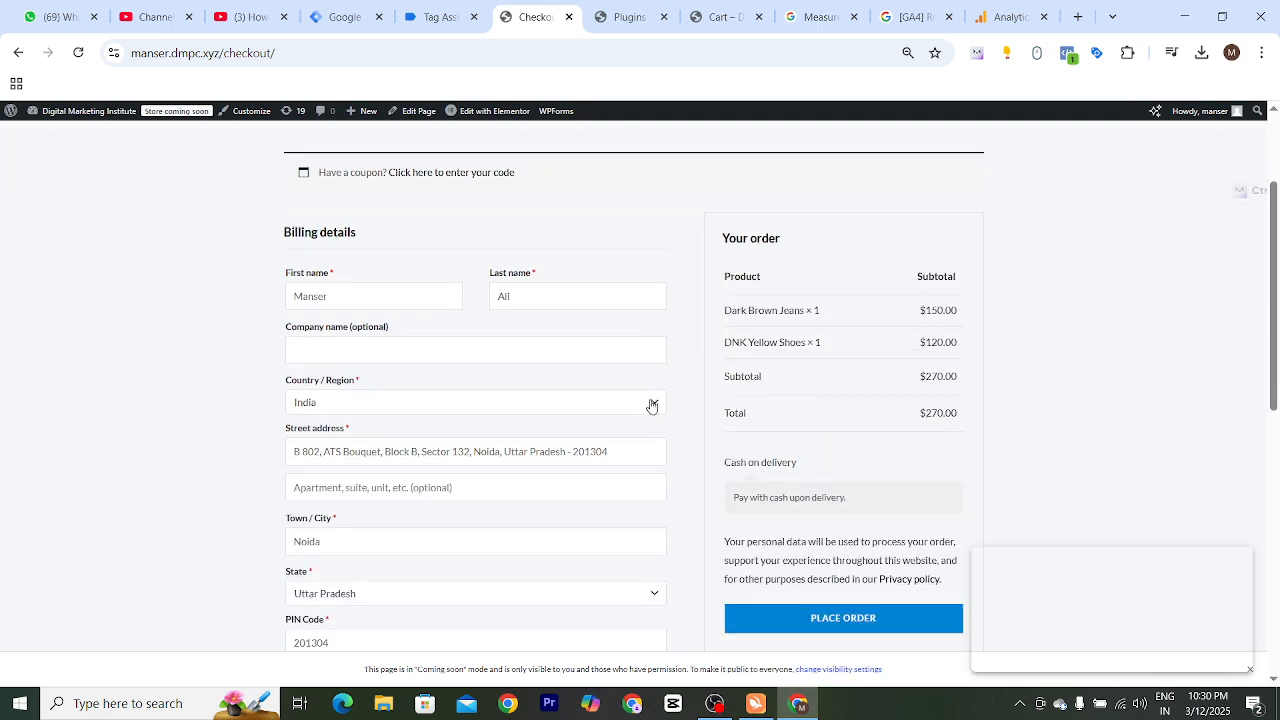
{"action": "left_click", "coordinate": [440, 17]}
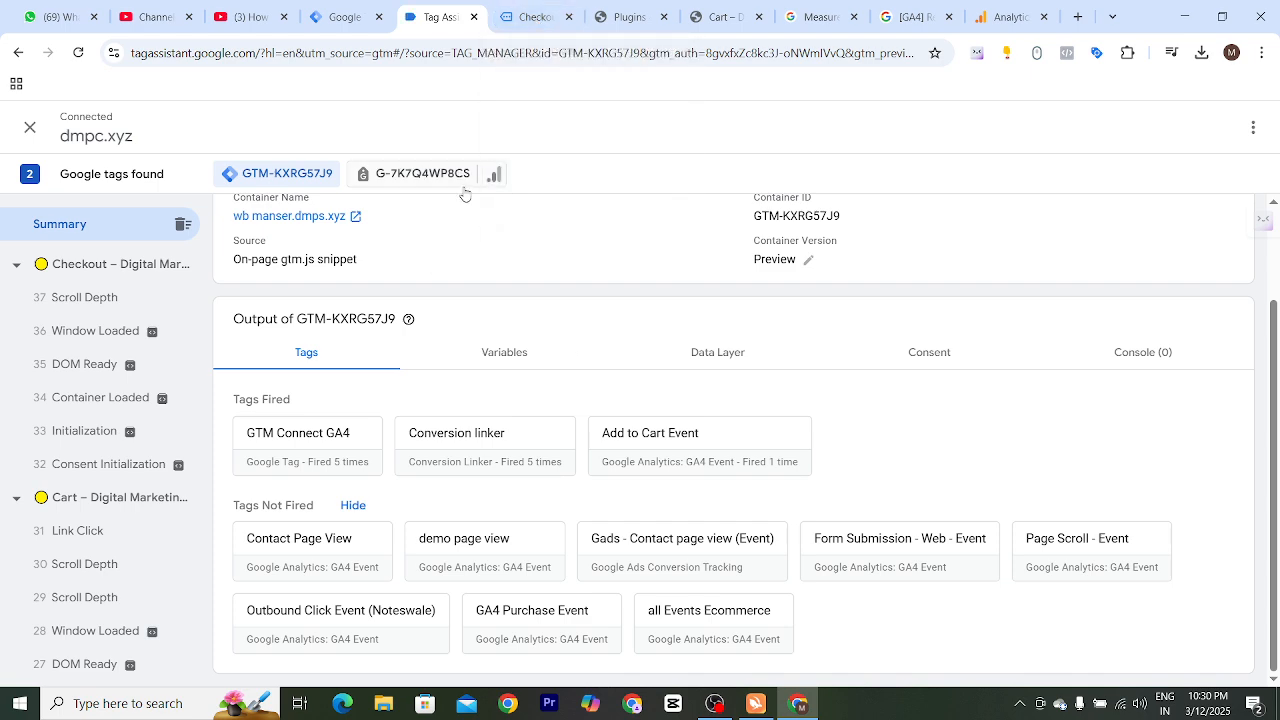
Step: Review the prefilled billing details on the store's checkout page and place the order with cash on delivery
{"action": "left_click", "coordinate": [516, 20]}
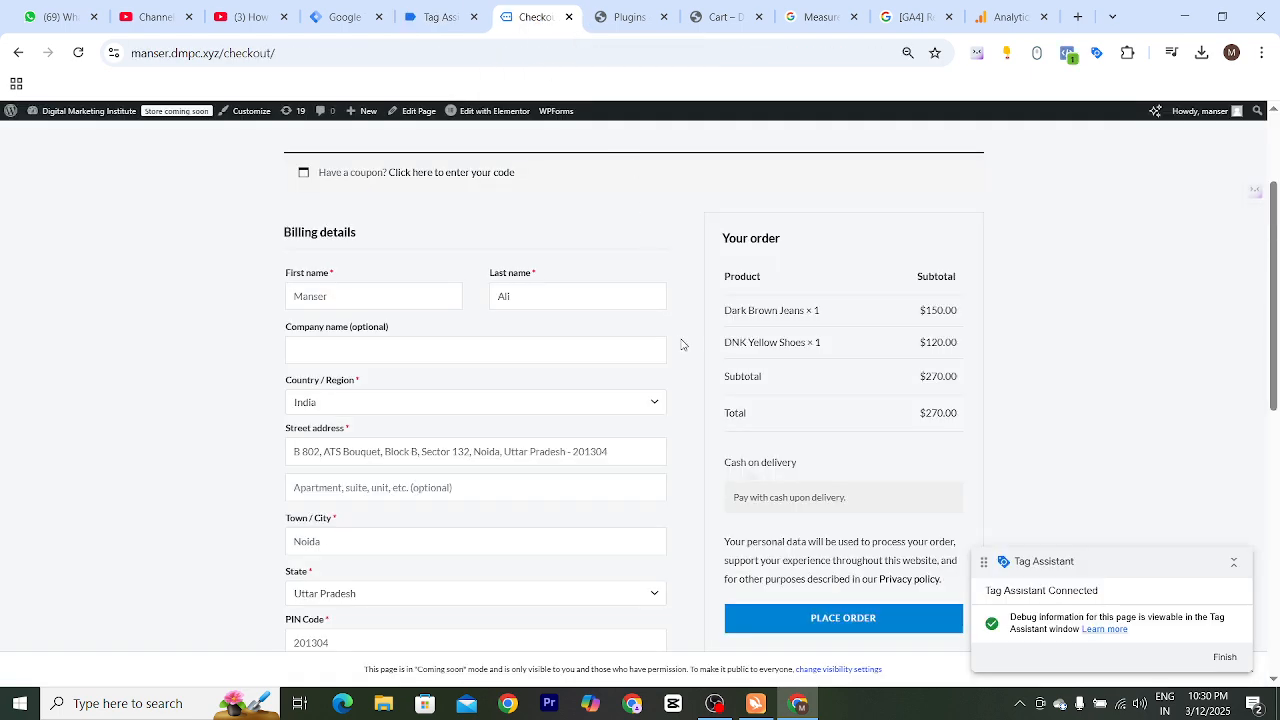
{"action": "scroll", "coordinate": [682, 344], "scroll_direction": "down", "scroll_amount": 2}
{"action": "scroll", "coordinate": [583, 394], "scroll_direction": "up", "scroll_amount": 2}
{"action": "left_click", "coordinate": [392, 343]}
{"action": "scroll", "coordinate": [580, 396], "scroll_direction": "down", "scroll_amount": 1}
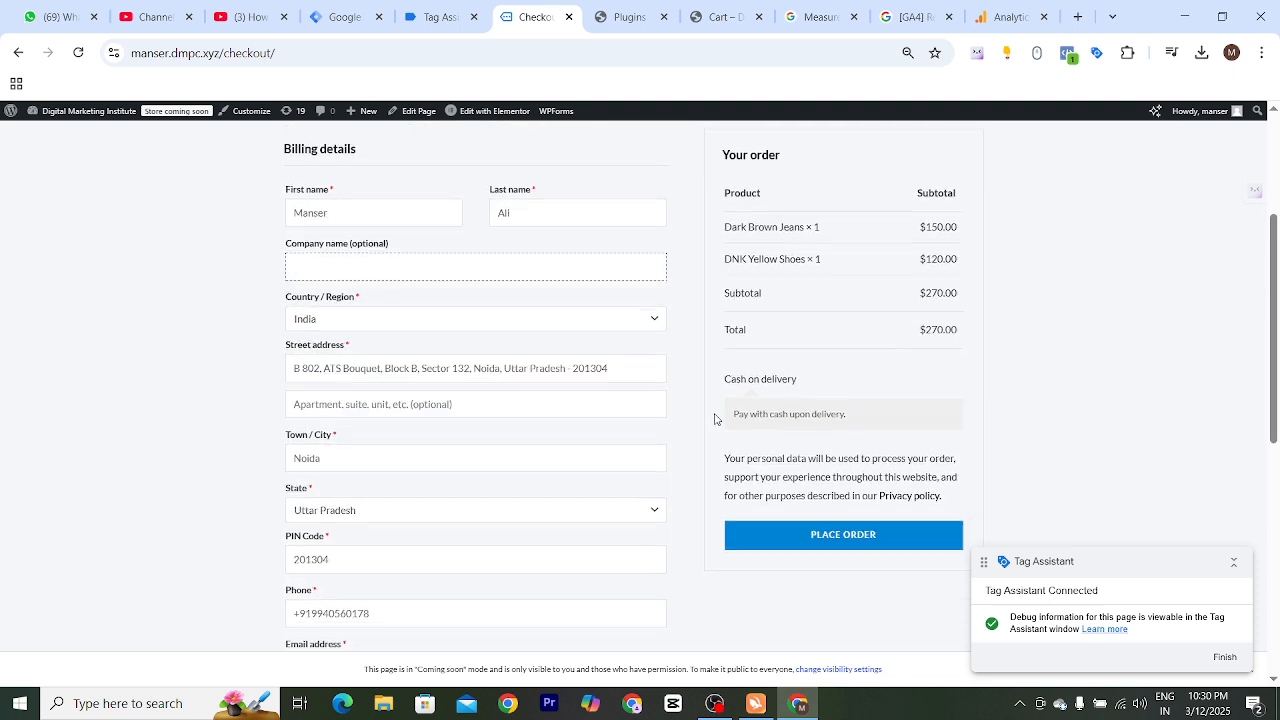
{"action": "left_click", "coordinate": [828, 543]}
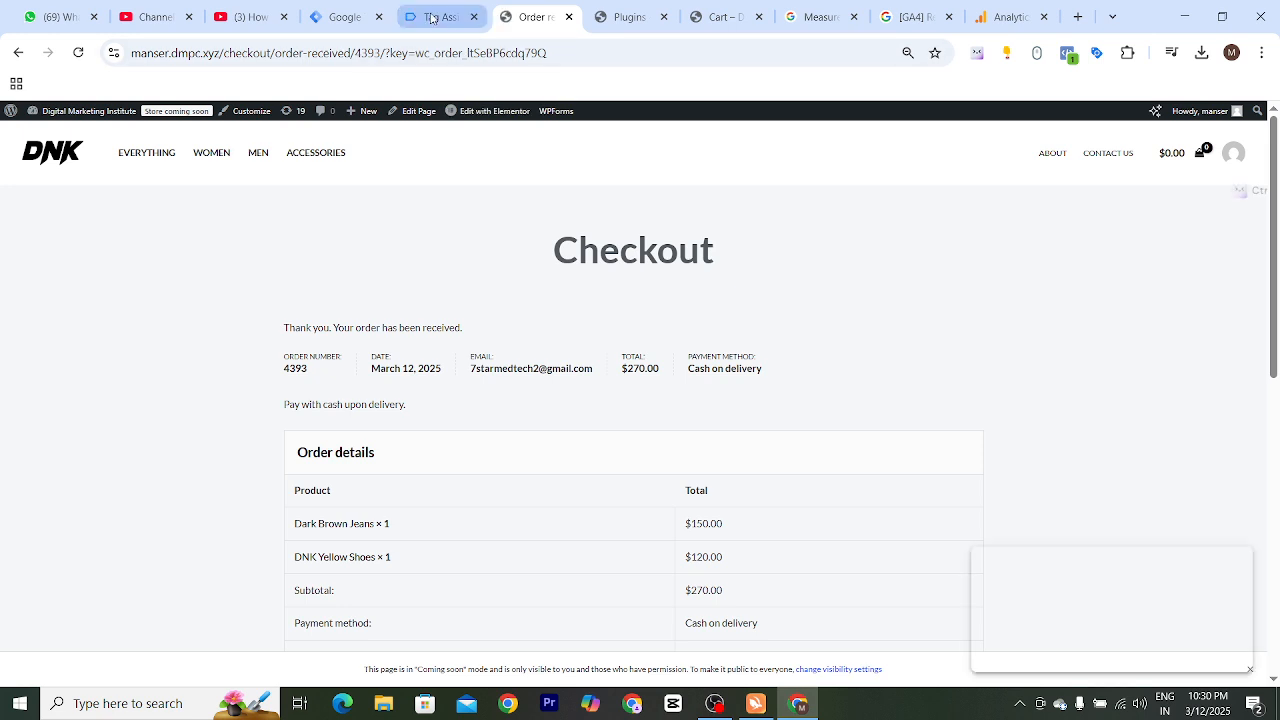
Step: Inspect the all Events Ecommerce tag in Tag Assistant, including the messages where it fired and its firing trigger's regex filter
{"action": "left_click", "coordinate": [431, 18]}
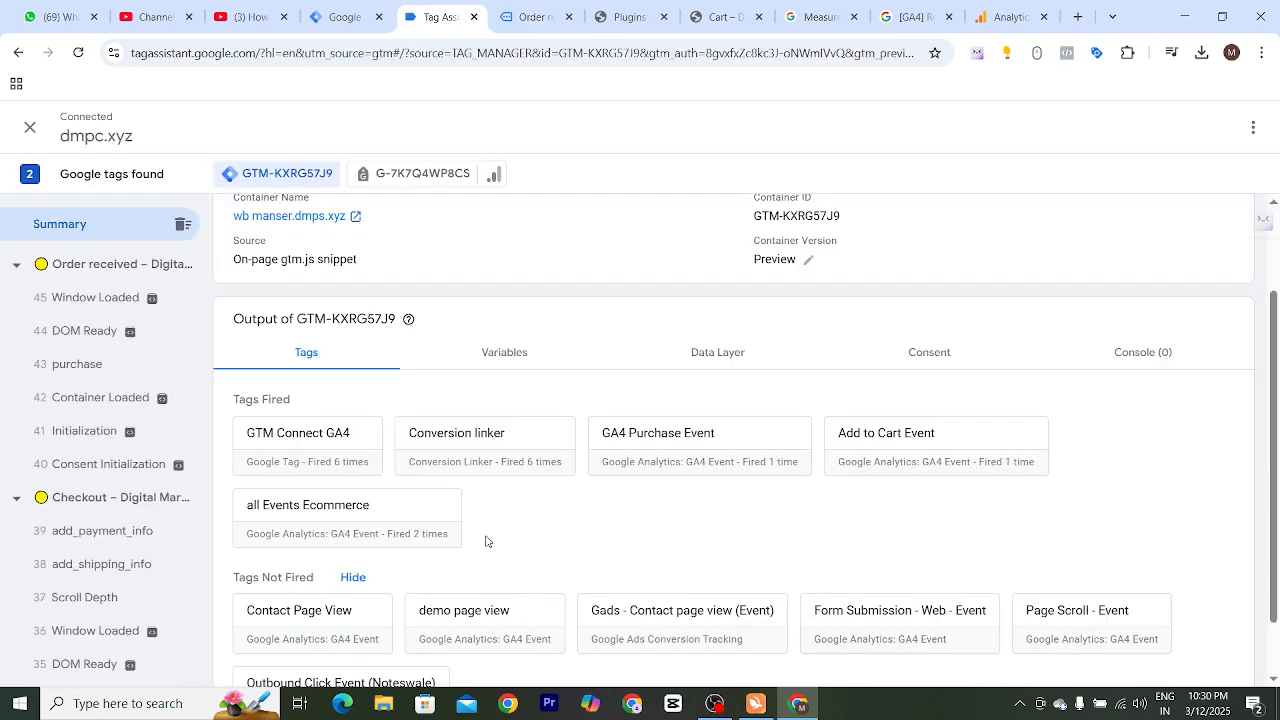
{"action": "left_click", "coordinate": [373, 547]}
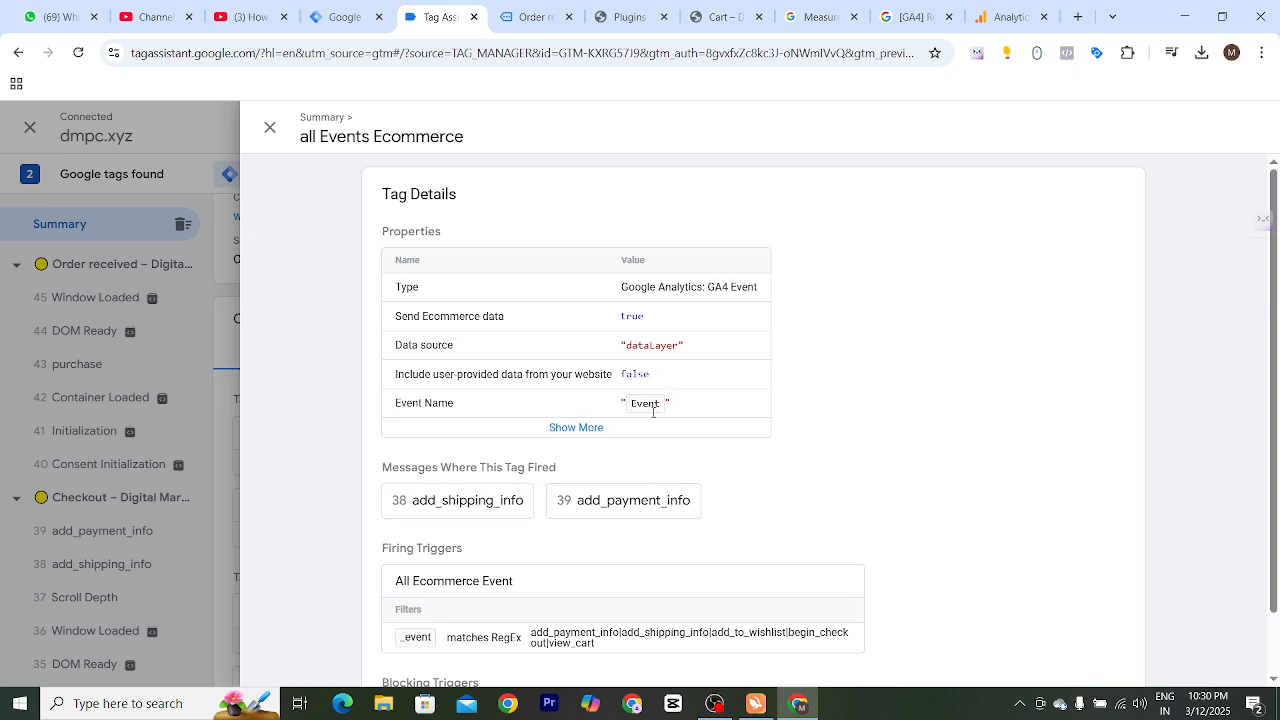
{"action": "scroll", "coordinate": [657, 432], "scroll_direction": "down", "scroll_amount": 1}
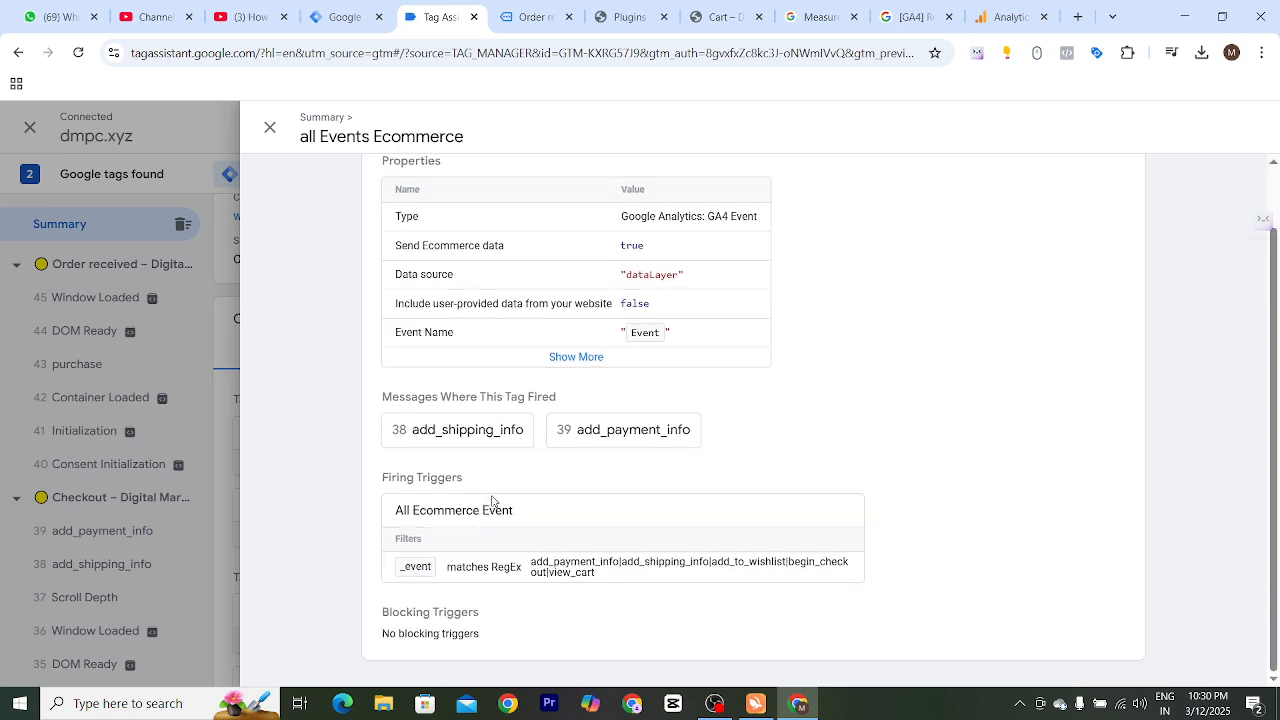
{"action": "scroll", "coordinate": [492, 502], "scroll_direction": "up", "scroll_amount": 1}
{"action": "left_click", "coordinate": [270, 128]}
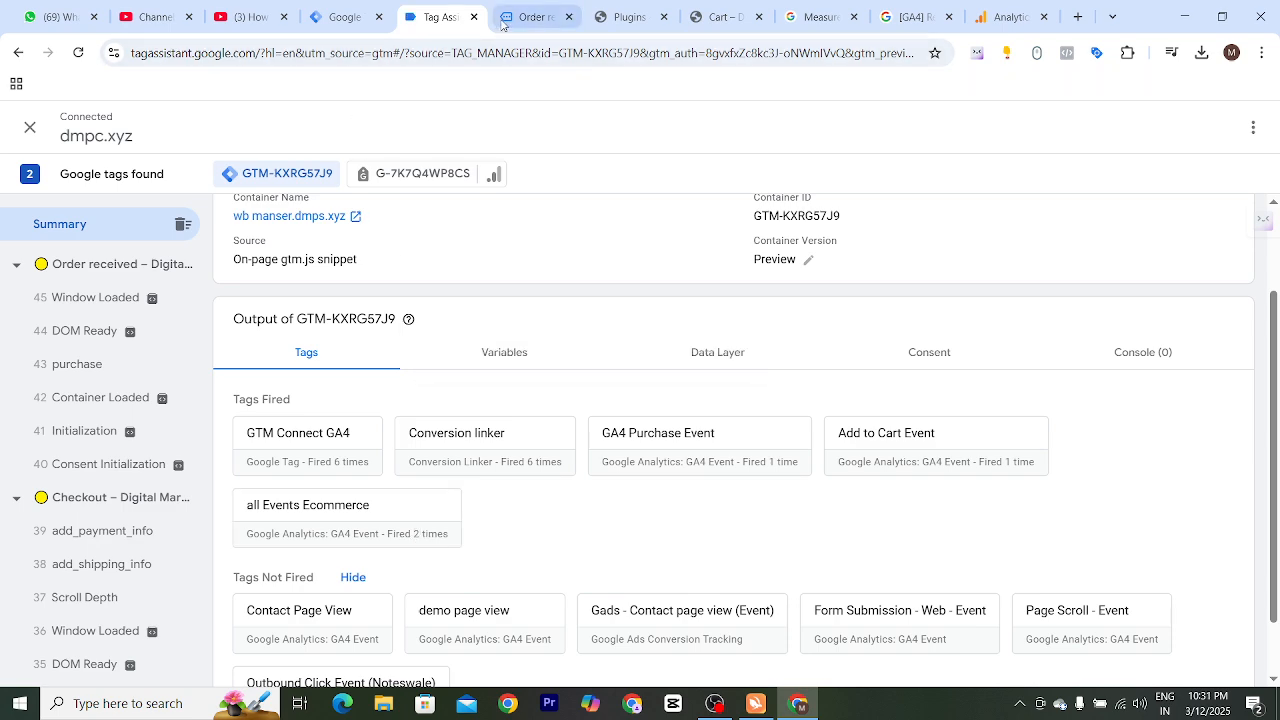
Step: Review the order details, payment method and billing address on the store's order confirmation page, comparing with the fired tags in Tag Assistant
{"action": "left_click", "coordinate": [535, 17]}
{"action": "scroll", "coordinate": [646, 464], "scroll_direction": "down", "scroll_amount": 1}
{"action": "scroll", "coordinate": [646, 464], "scroll_direction": "up", "scroll_amount": 2}
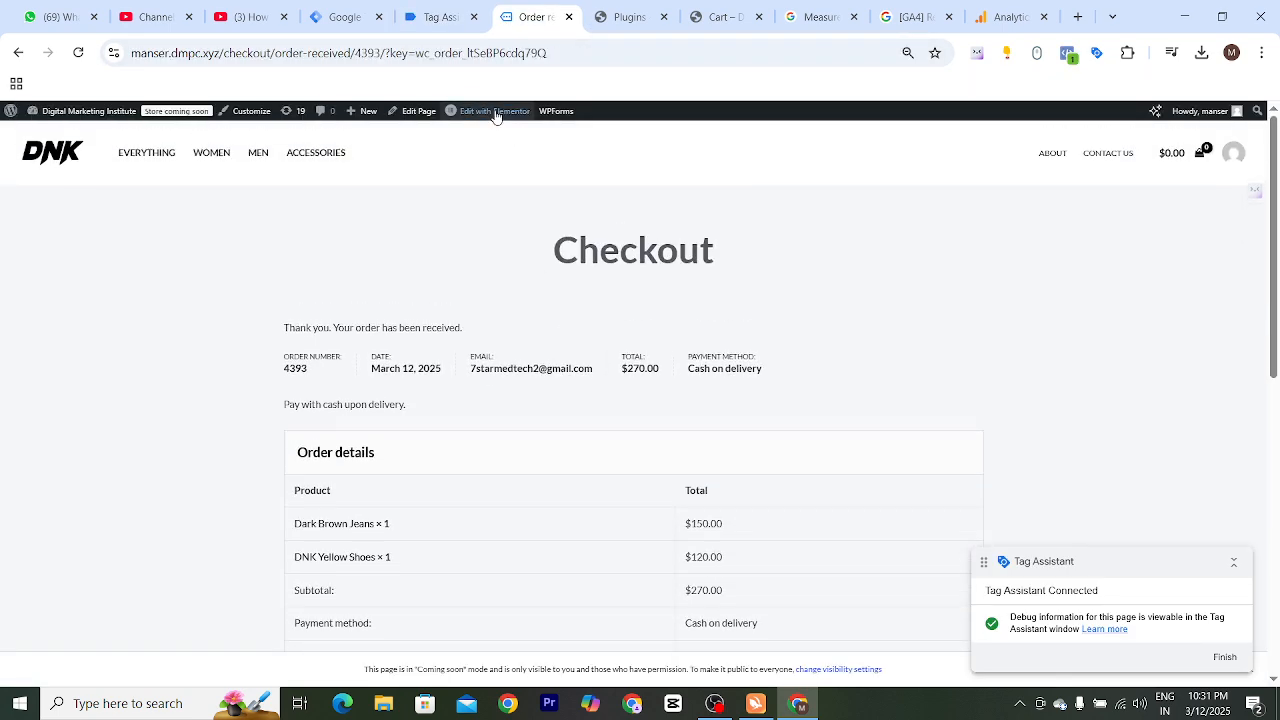
{"action": "left_click", "coordinate": [435, 17]}
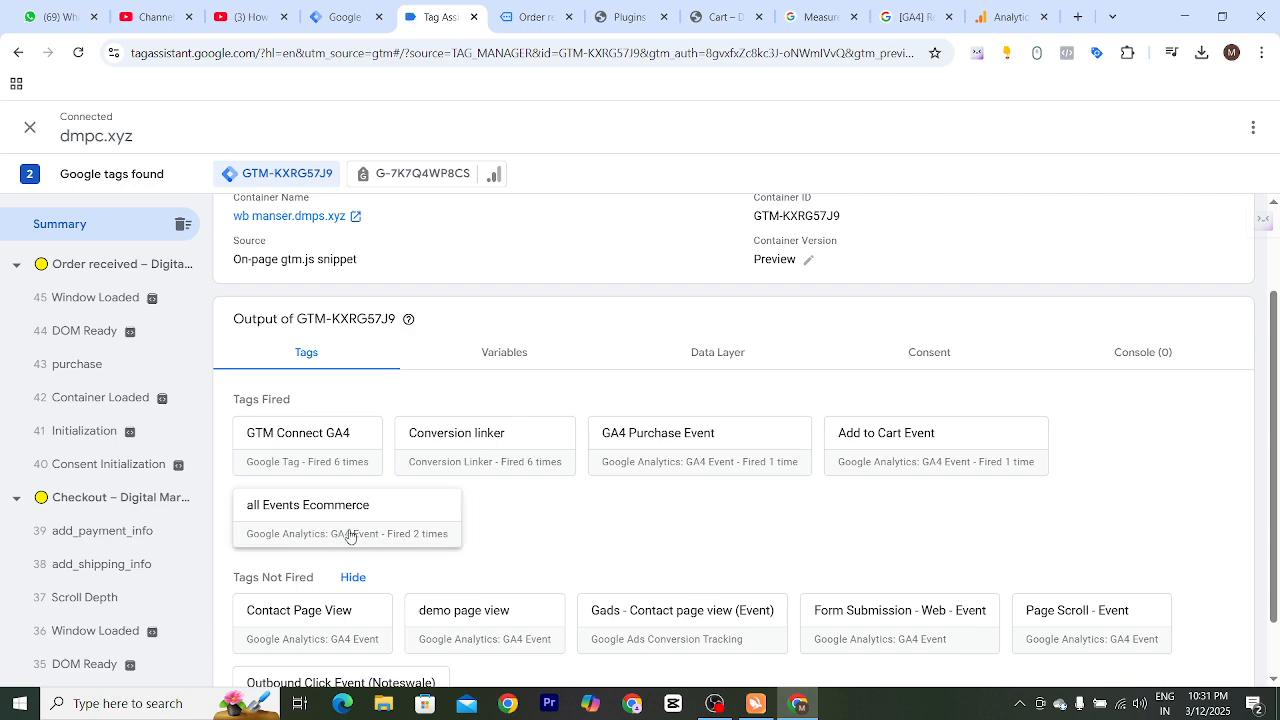
{"action": "left_click", "coordinate": [519, 28]}
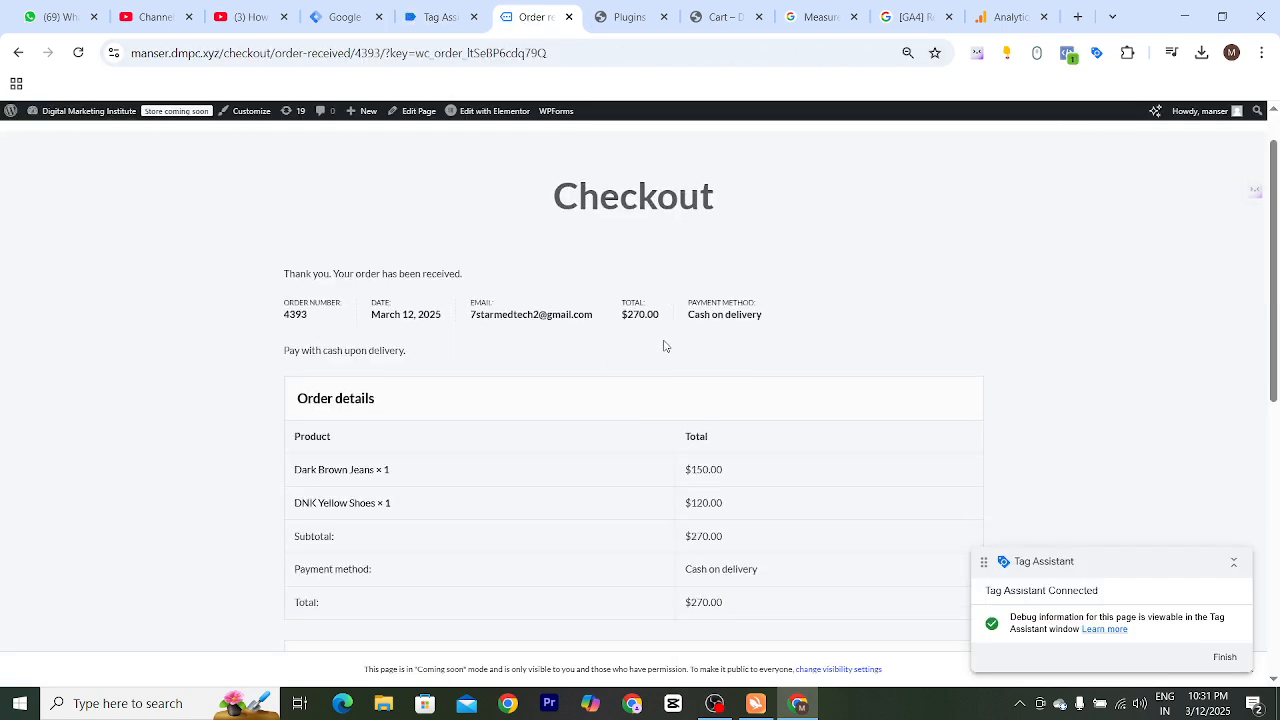
{"action": "scroll", "coordinate": [640, 340], "scroll_direction": "down", "scroll_amount": 2}
{"action": "scroll", "coordinate": [587, 331], "scroll_direction": "up", "scroll_amount": 2}
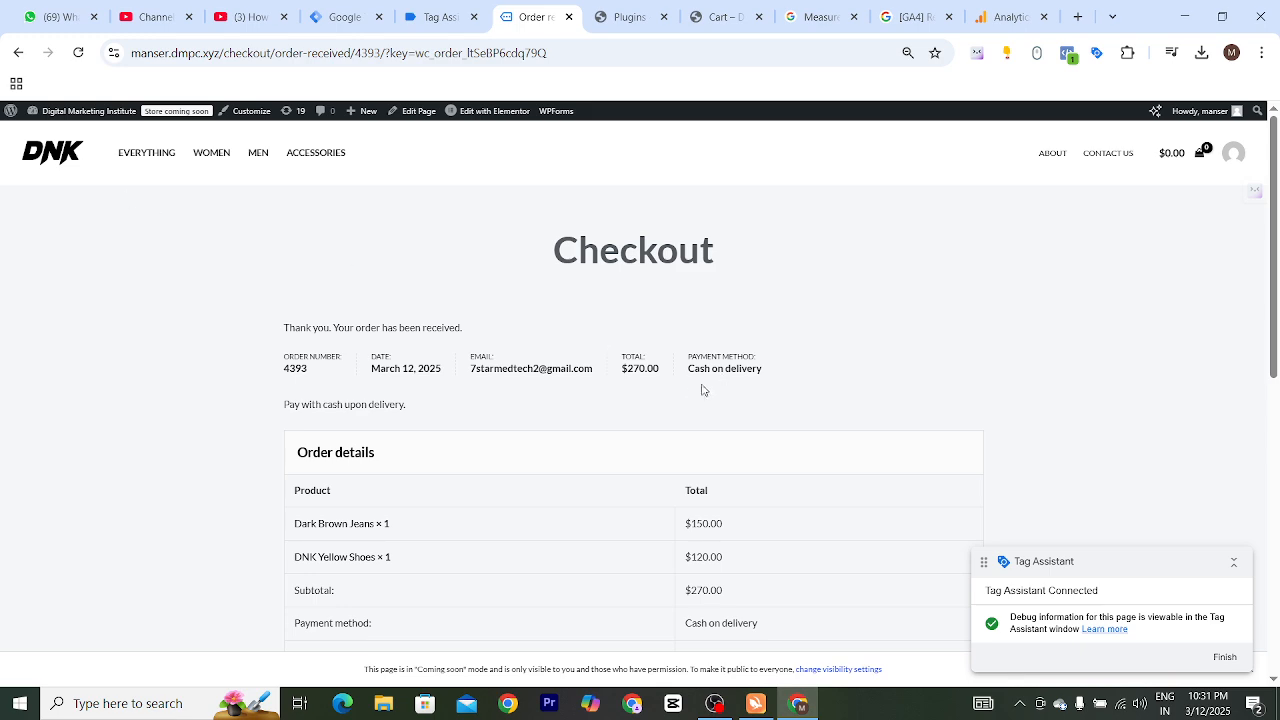
{"action": "scroll", "coordinate": [699, 394], "scroll_direction": "down", "scroll_amount": 3}
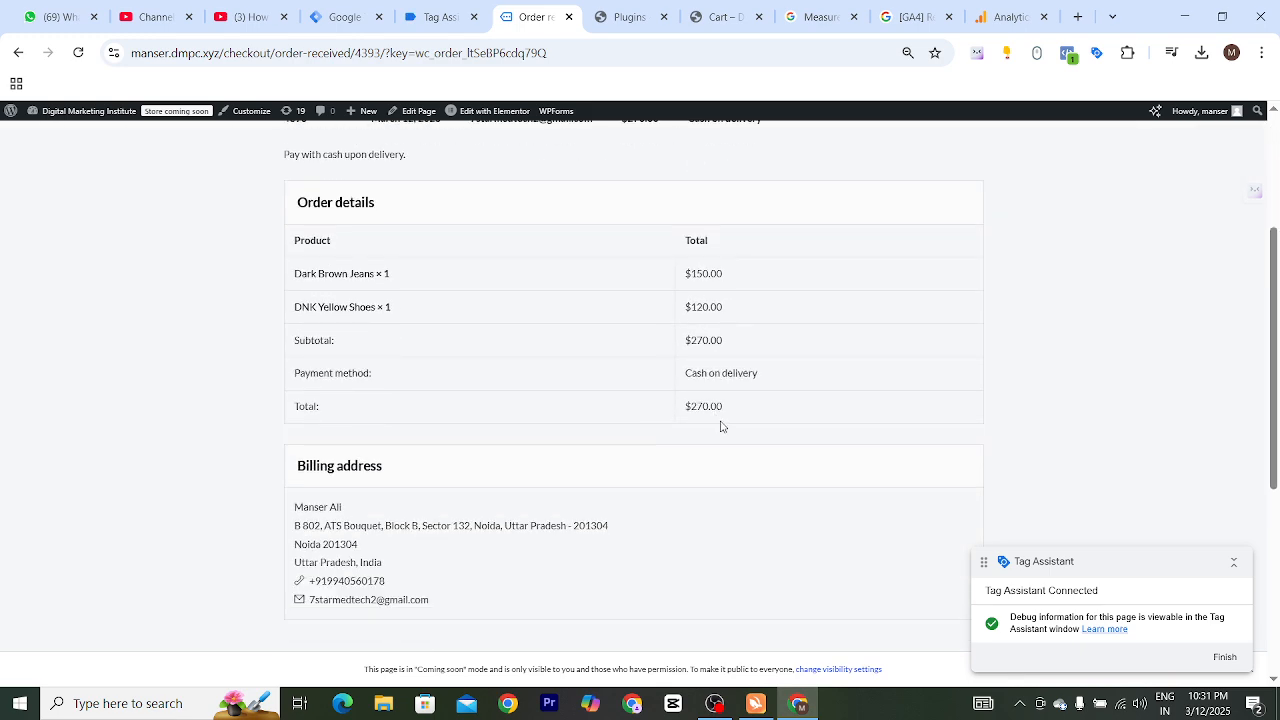
{"action": "scroll", "coordinate": [720, 423], "scroll_direction": "up", "scroll_amount": 1}
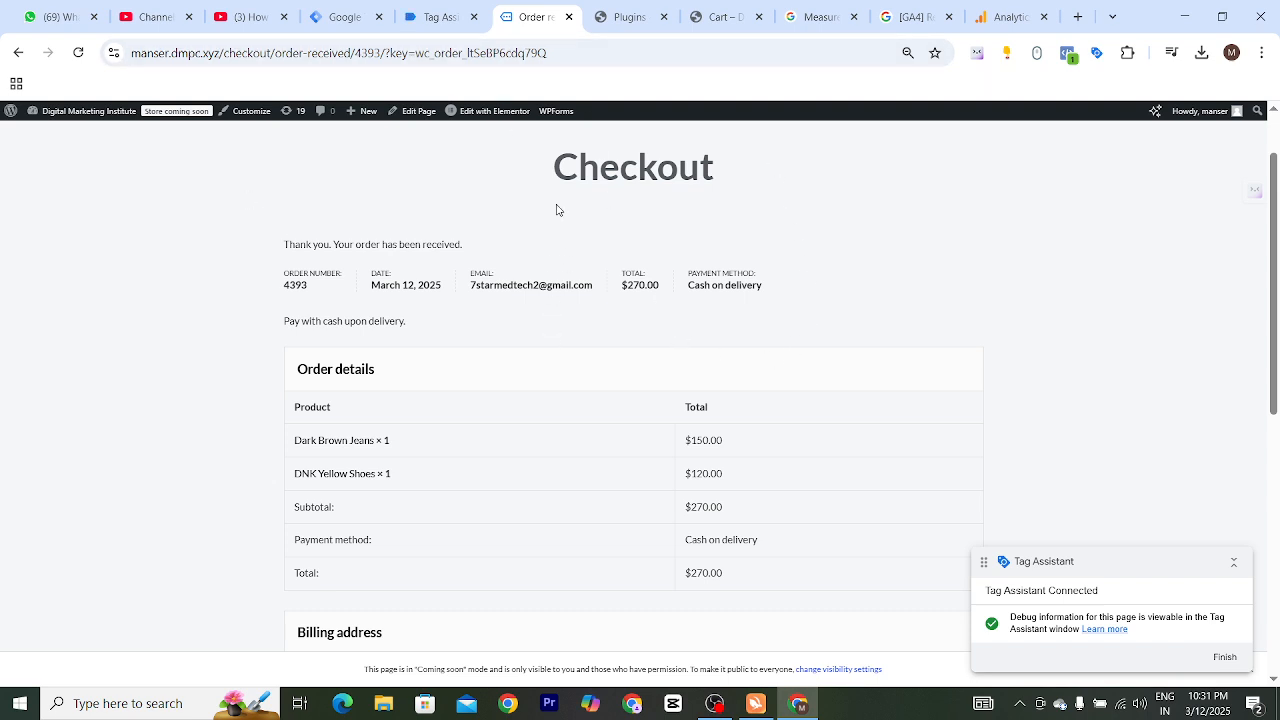
{"action": "left_click_drag", "start_coordinate": [547, 186], "coordinate": [770, 222]}
{"action": "left_click", "coordinate": [774, 227]}
Step: Examine the Order received, Checkout and Cart events in Tag Assistant alongside the summary of fired and not fired tags
{"action": "left_click", "coordinate": [435, 17]}
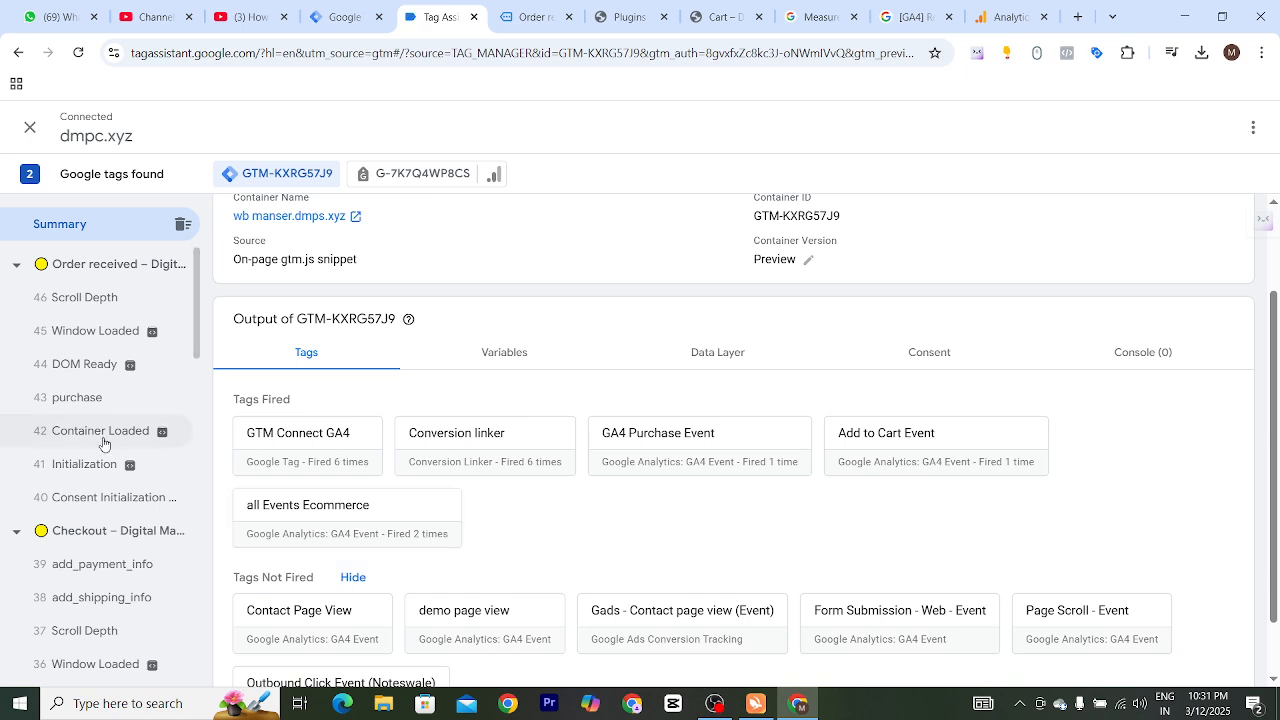
{"action": "scroll", "coordinate": [110, 498], "scroll_direction": "down", "scroll_amount": 1}
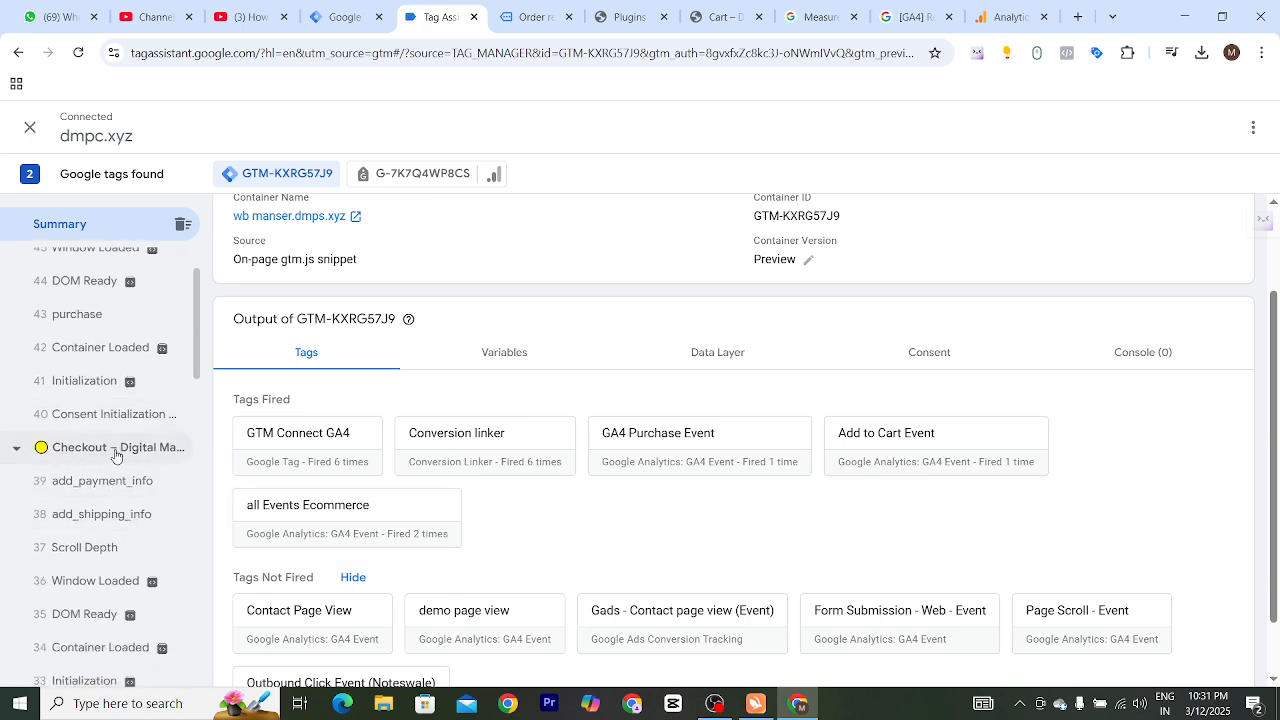
{"action": "scroll", "coordinate": [110, 498], "scroll_direction": "down", "scroll_amount": 2}
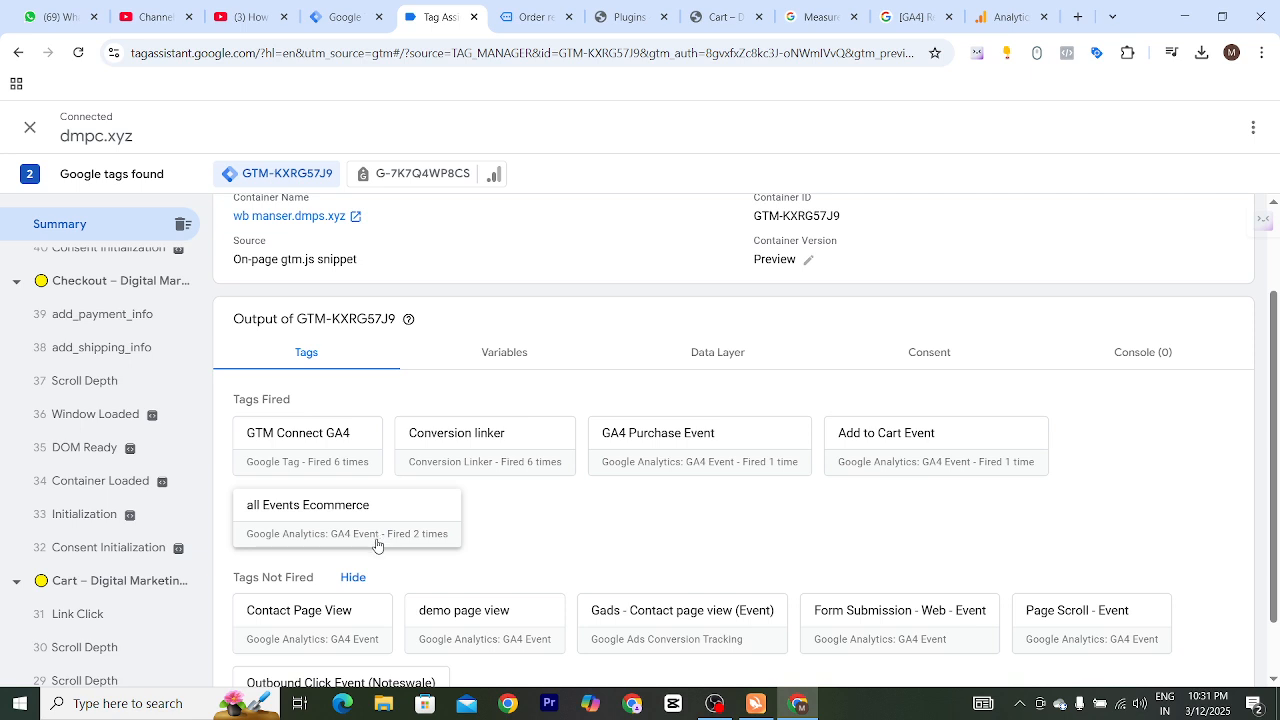
{"action": "scroll", "coordinate": [494, 337], "scroll_direction": "up", "scroll_amount": 1}
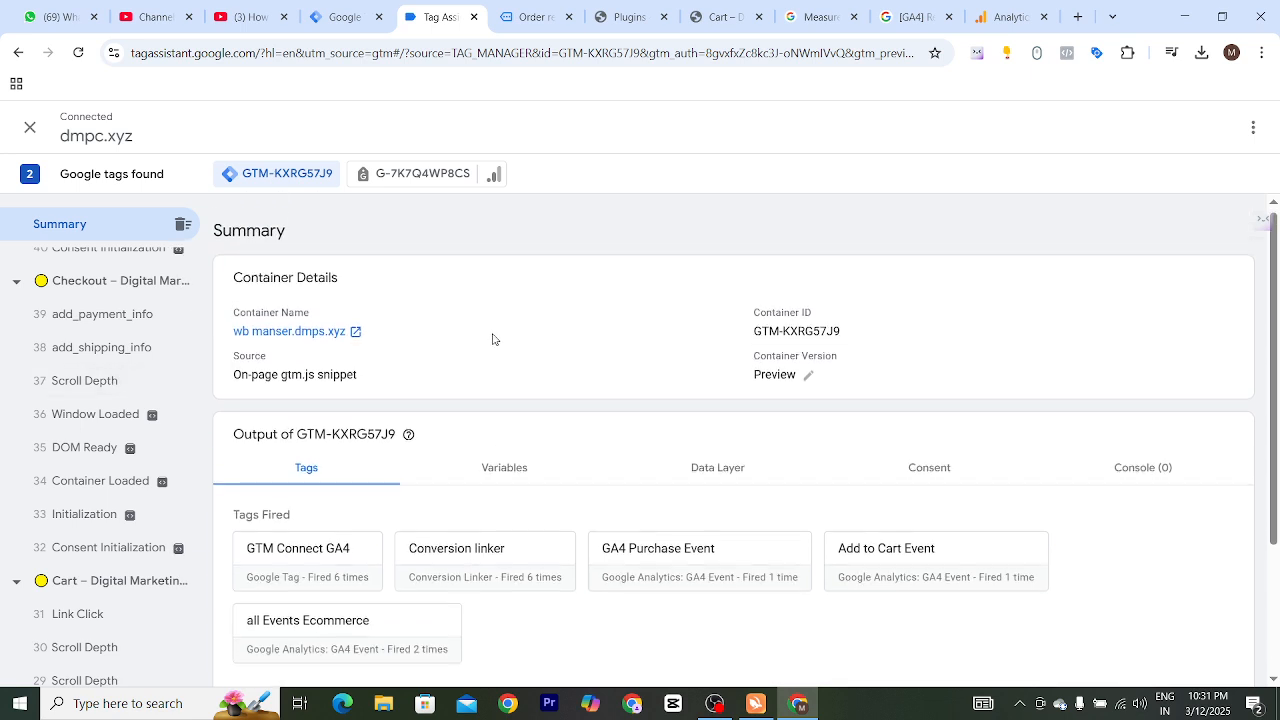
{"action": "scroll", "coordinate": [494, 374], "scroll_direction": "down", "scroll_amount": 2}
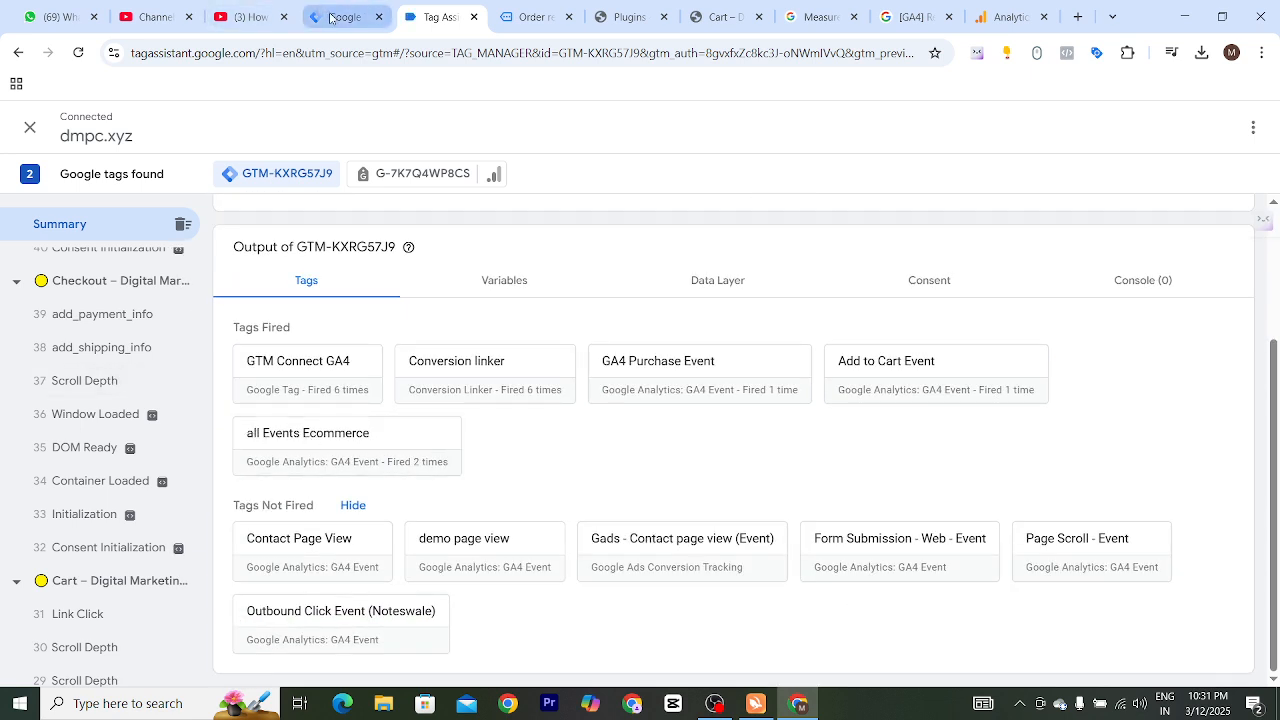
Step: Restart the container's preview from Tag Manager, continue to the connected Tag Assistant session, and switch to the store homepage
{"action": "left_click", "coordinate": [340, 17]}
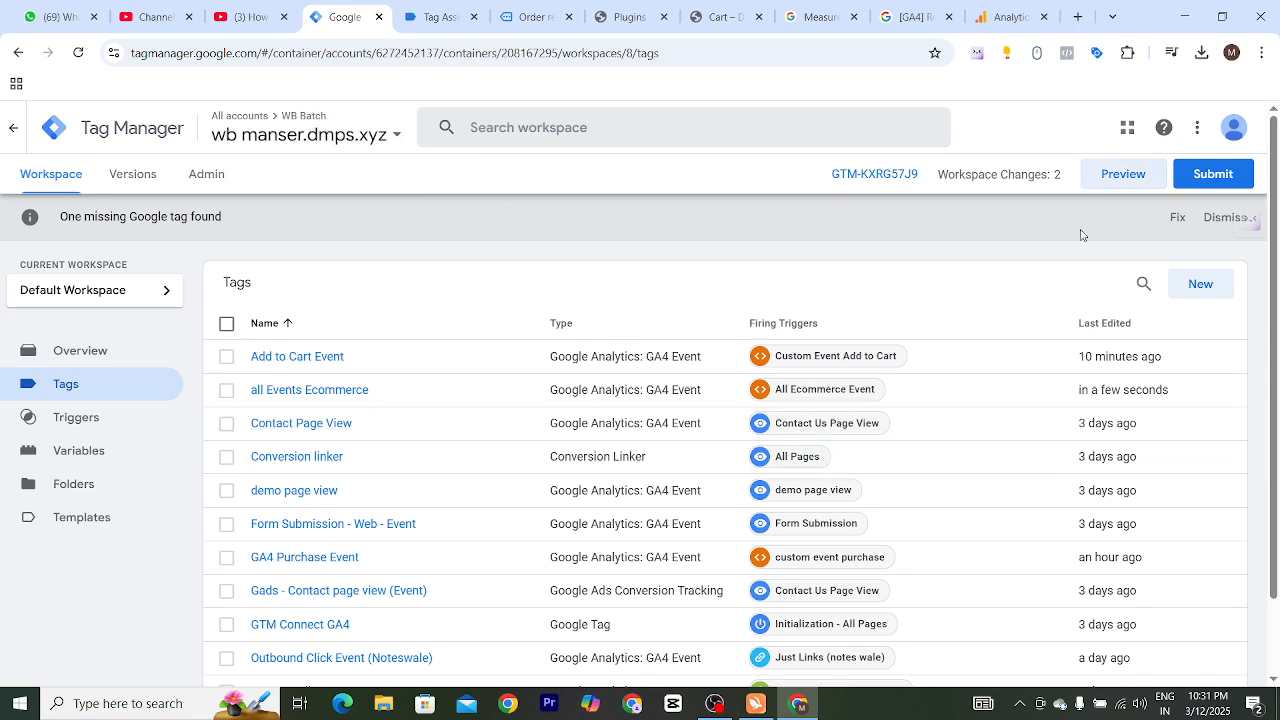
{"action": "left_click", "coordinate": [1107, 176]}
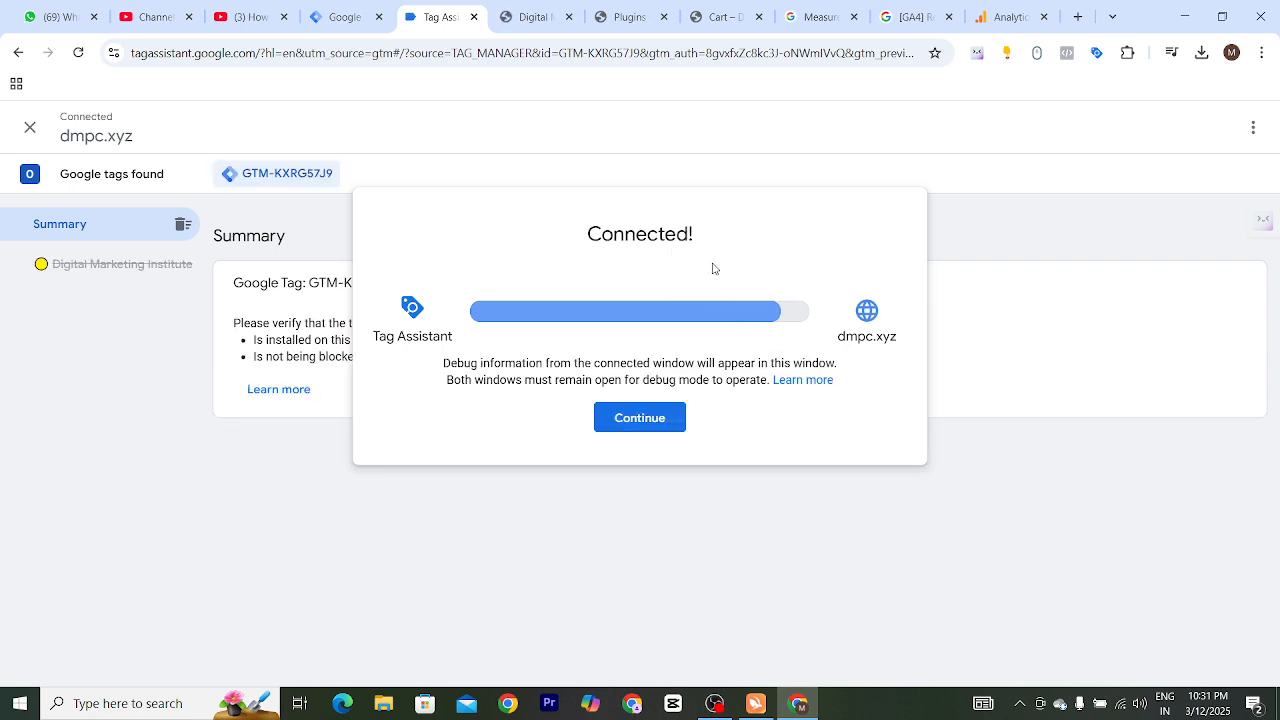
{"action": "left_click", "coordinate": [638, 421]}
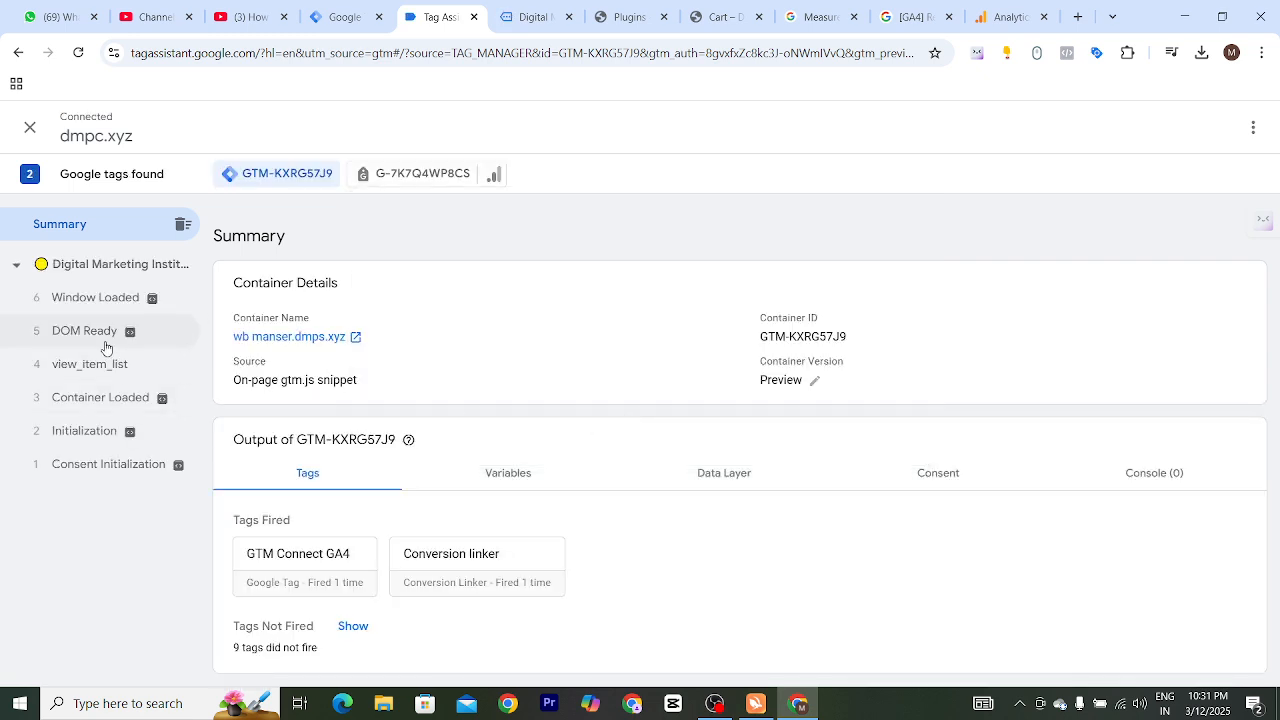
{"action": "left_click", "coordinate": [536, 18]}
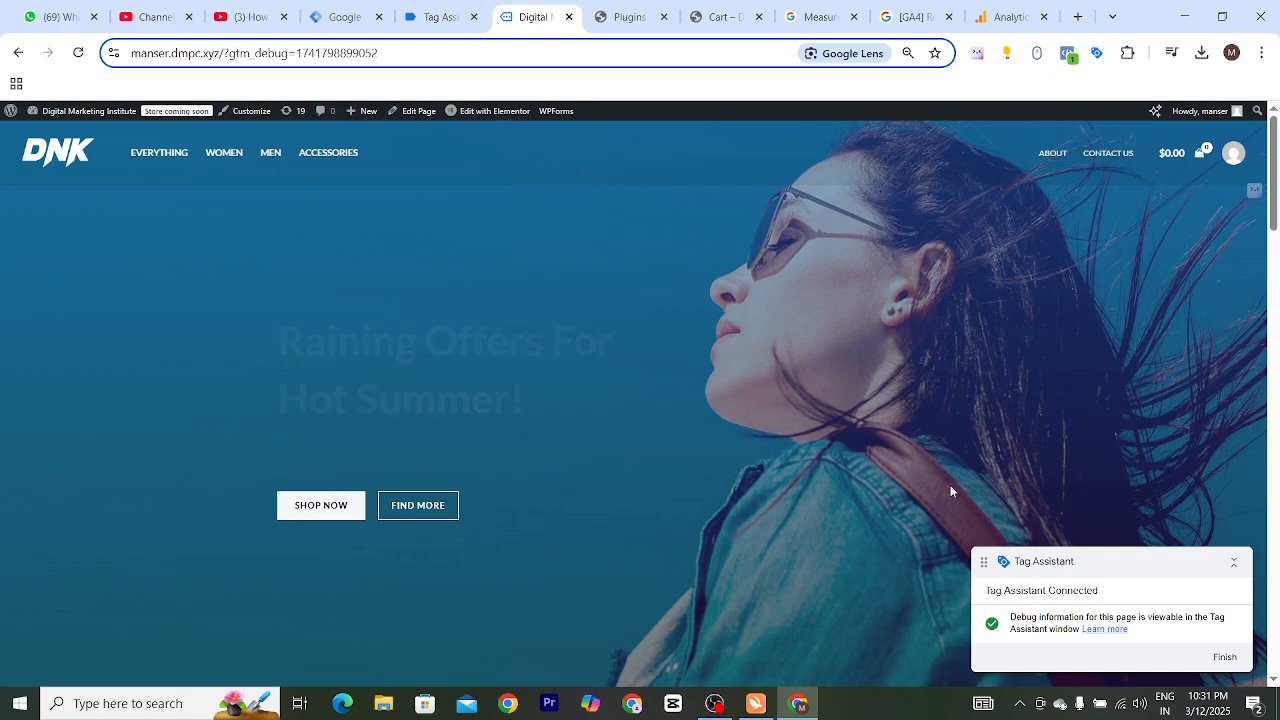
Step: Open the DNK Yellow Shoes product page from the featured products and check the fired and not fired tags in Tag Assistant
{"action": "scroll", "coordinate": [557, 320], "scroll_direction": "down", "scroll_amount": 10}
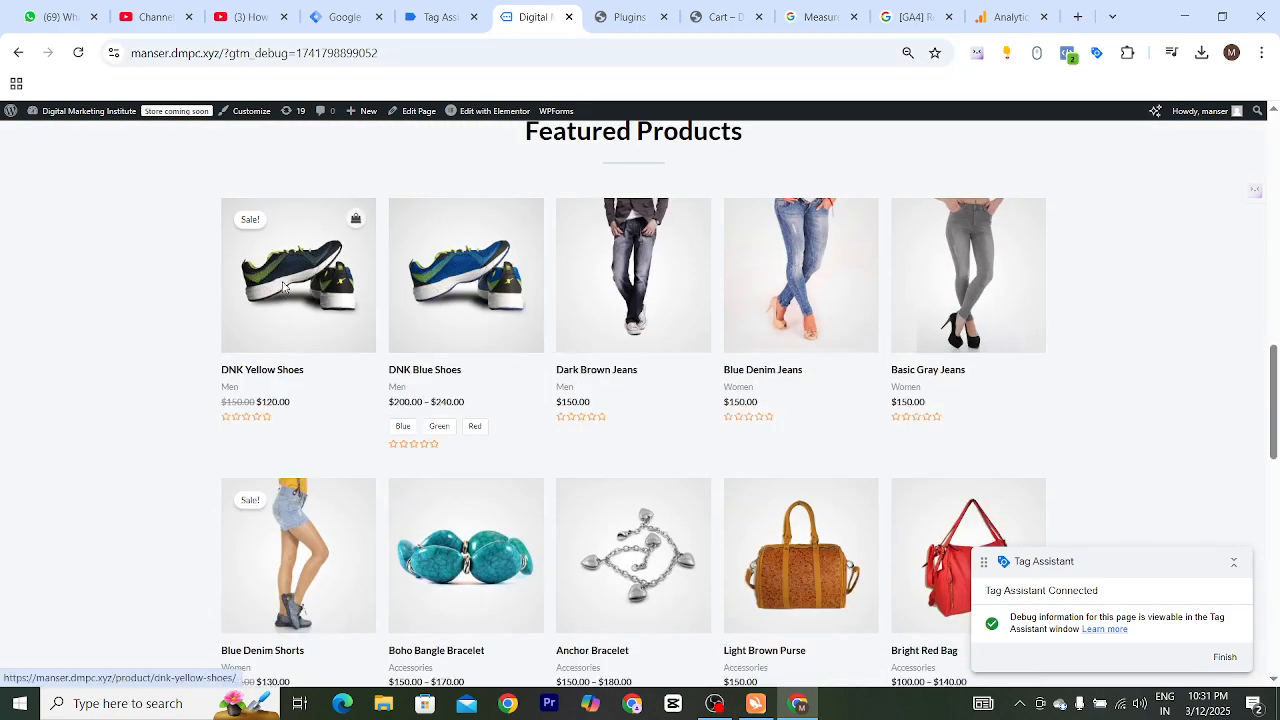
{"action": "left_click", "coordinate": [283, 287]}
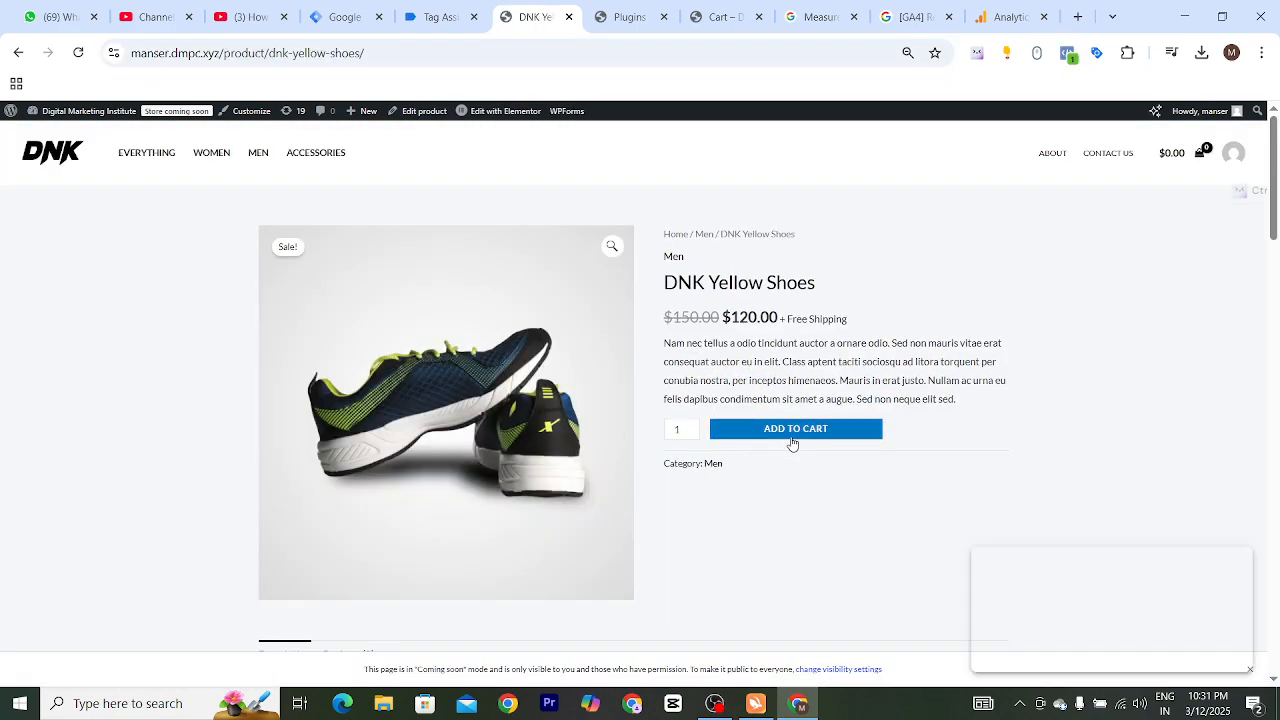
{"action": "left_click", "coordinate": [440, 17]}
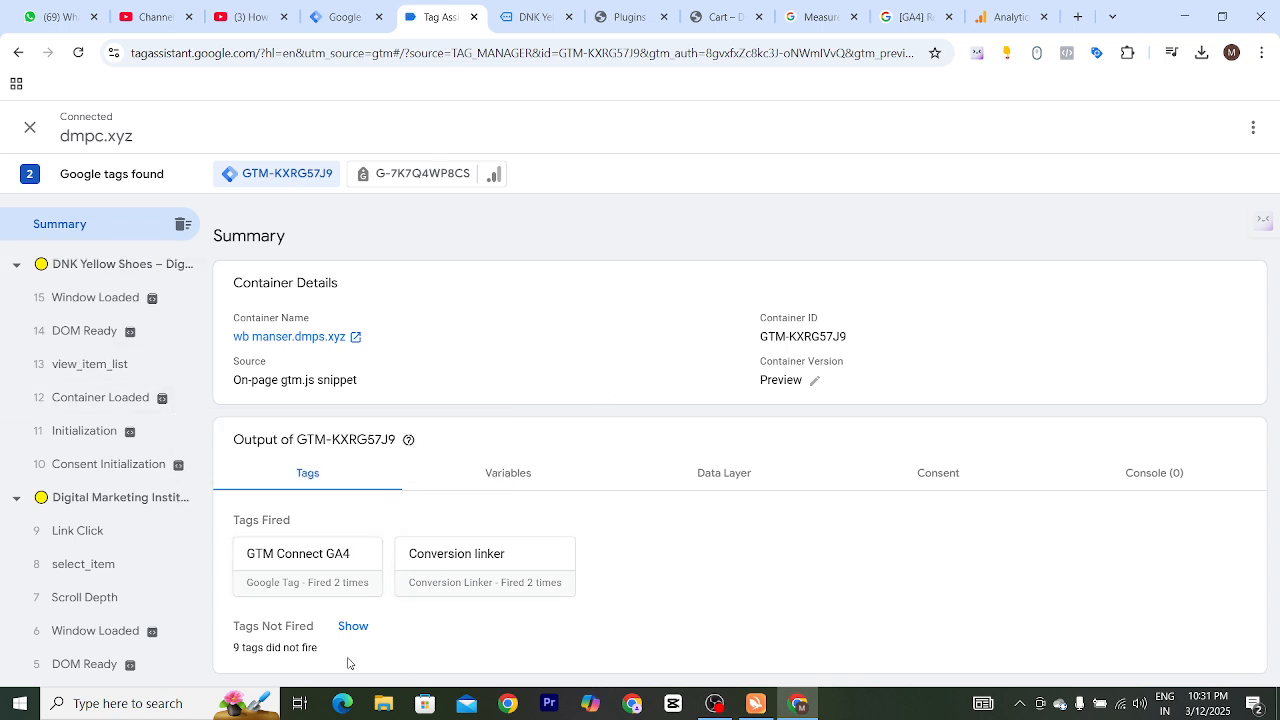
{"action": "left_click", "coordinate": [353, 626]}
{"action": "scroll", "coordinate": [400, 630], "scroll_direction": "down", "scroll_amount": 1}
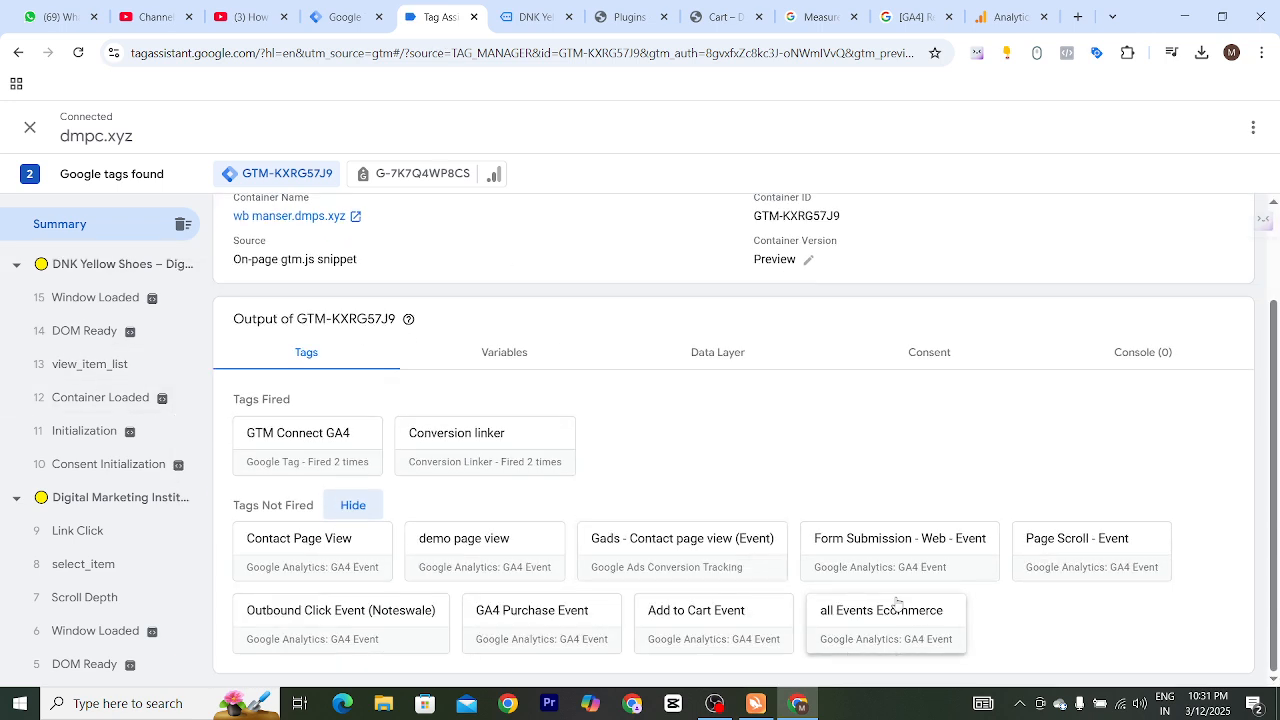
Step: Add the DNK Yellow Shoes to the cart and, with the cart page open, check the tags' firing status in Tag Assistant
{"action": "left_click", "coordinate": [540, 17]}
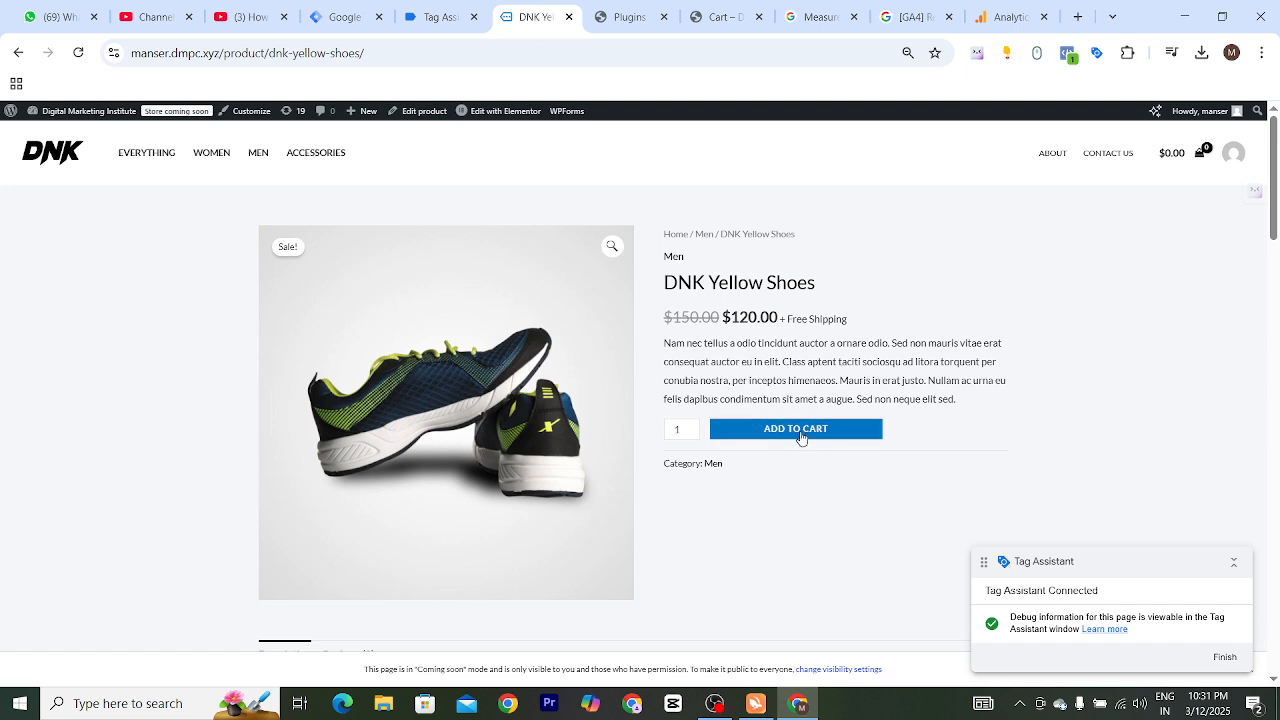
{"action": "left_click", "coordinate": [800, 437]}
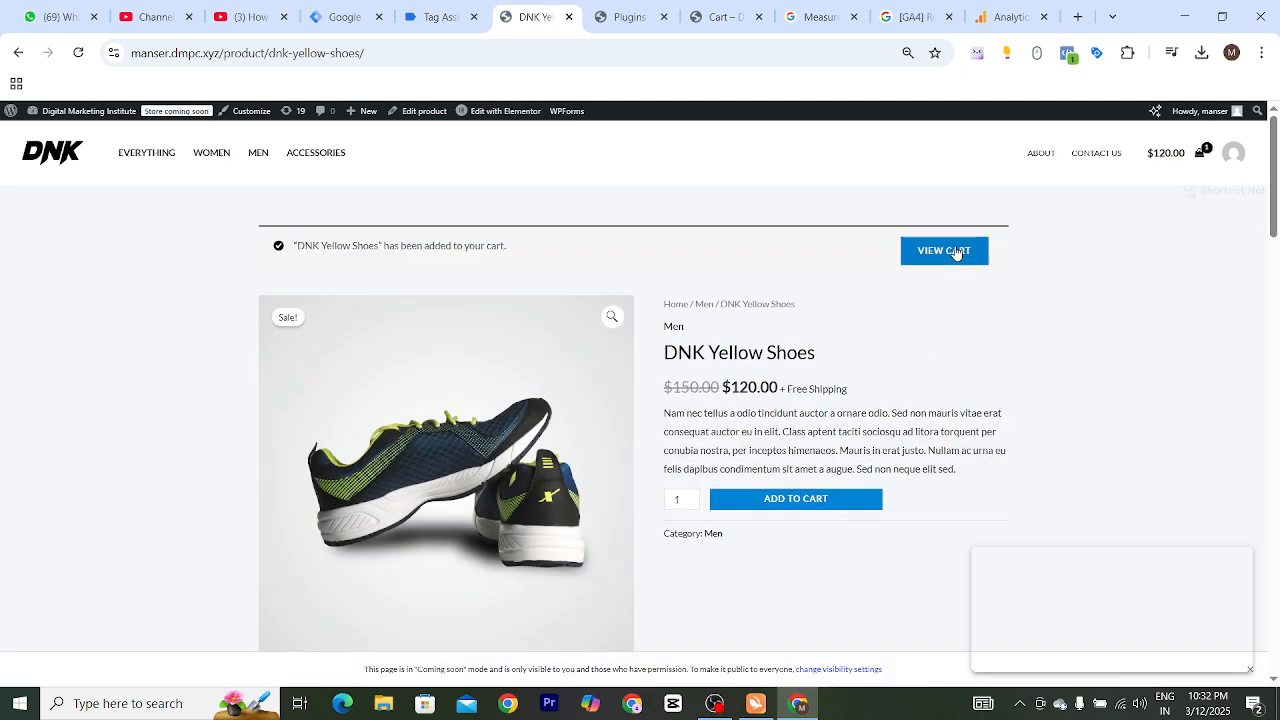
{"action": "left_click", "coordinate": [955, 252]}
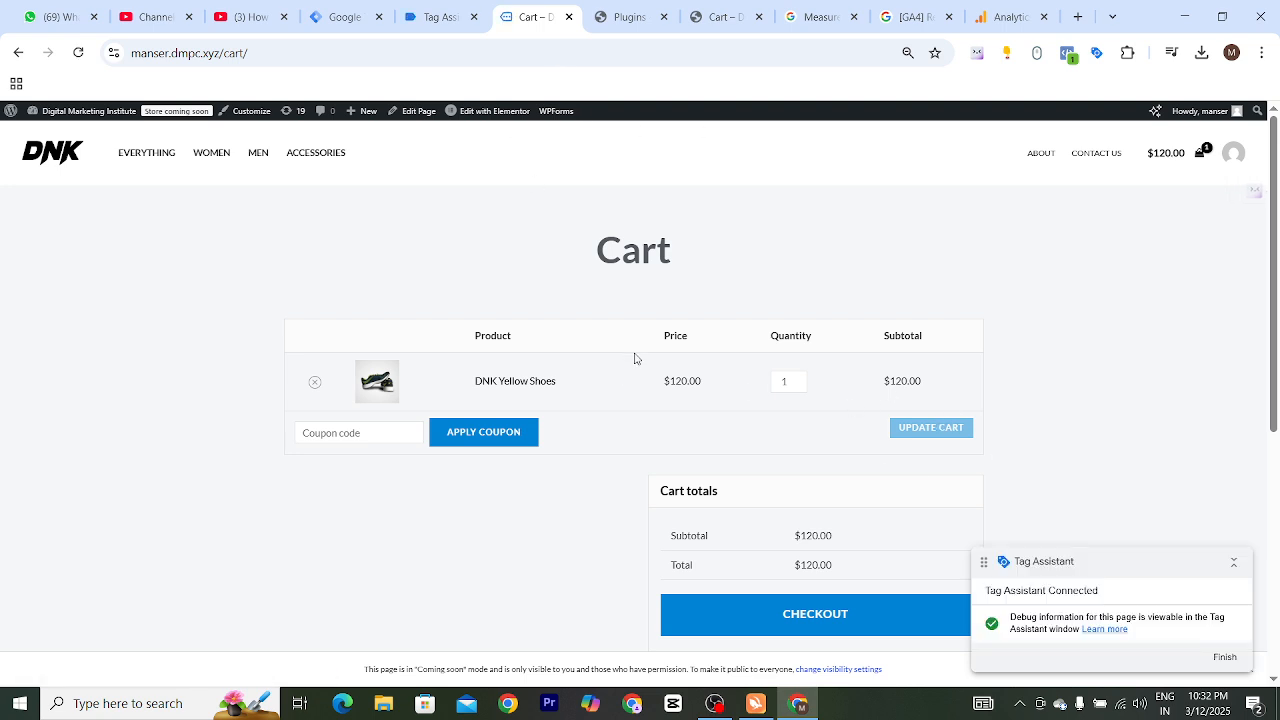
{"action": "left_click", "coordinate": [435, 17]}
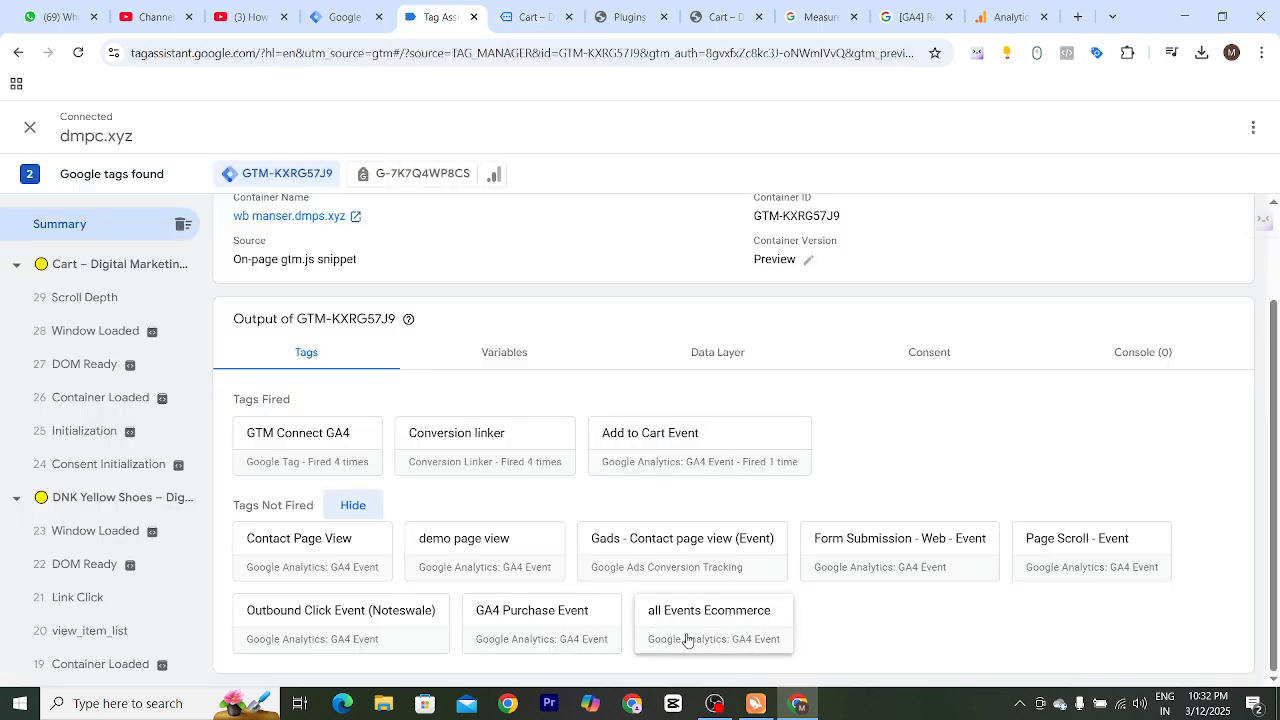
Step: Proceed from the store cart to checkout and look over the prefilled billing details
{"action": "left_click", "coordinate": [527, 18]}
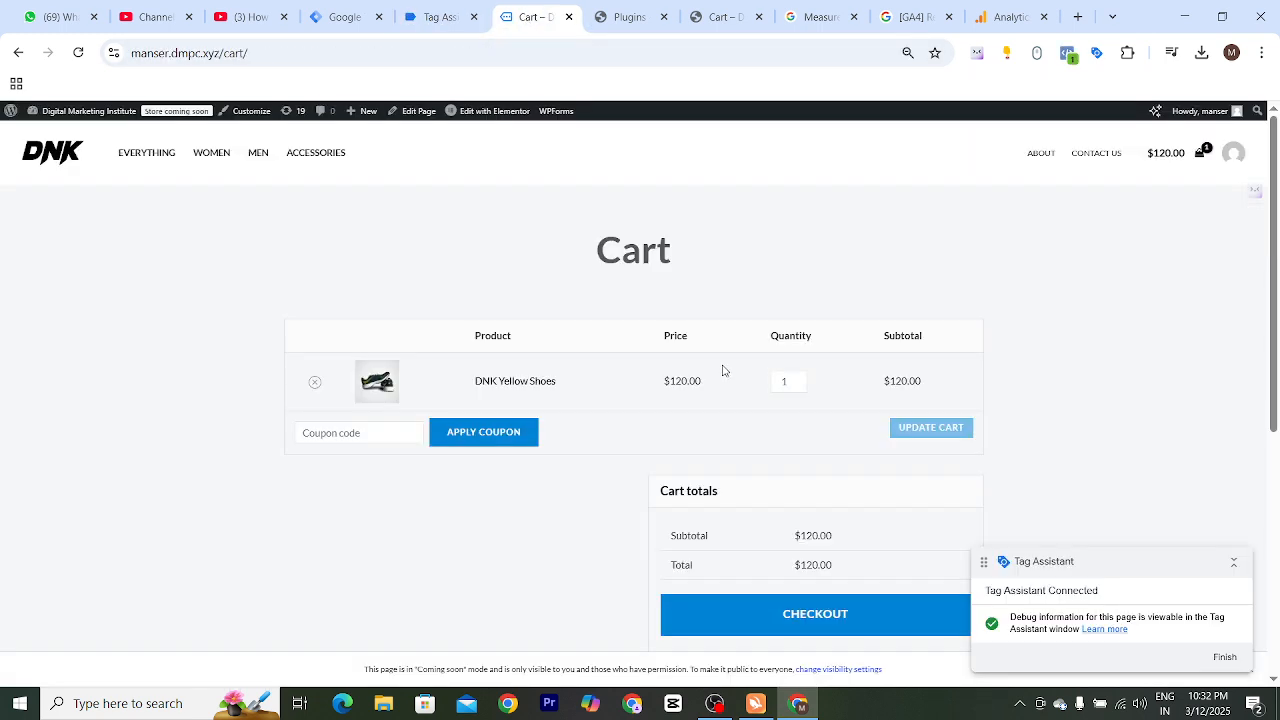
{"action": "scroll", "coordinate": [723, 371], "scroll_direction": "down", "scroll_amount": 3}
{"action": "left_click", "coordinate": [823, 283]}
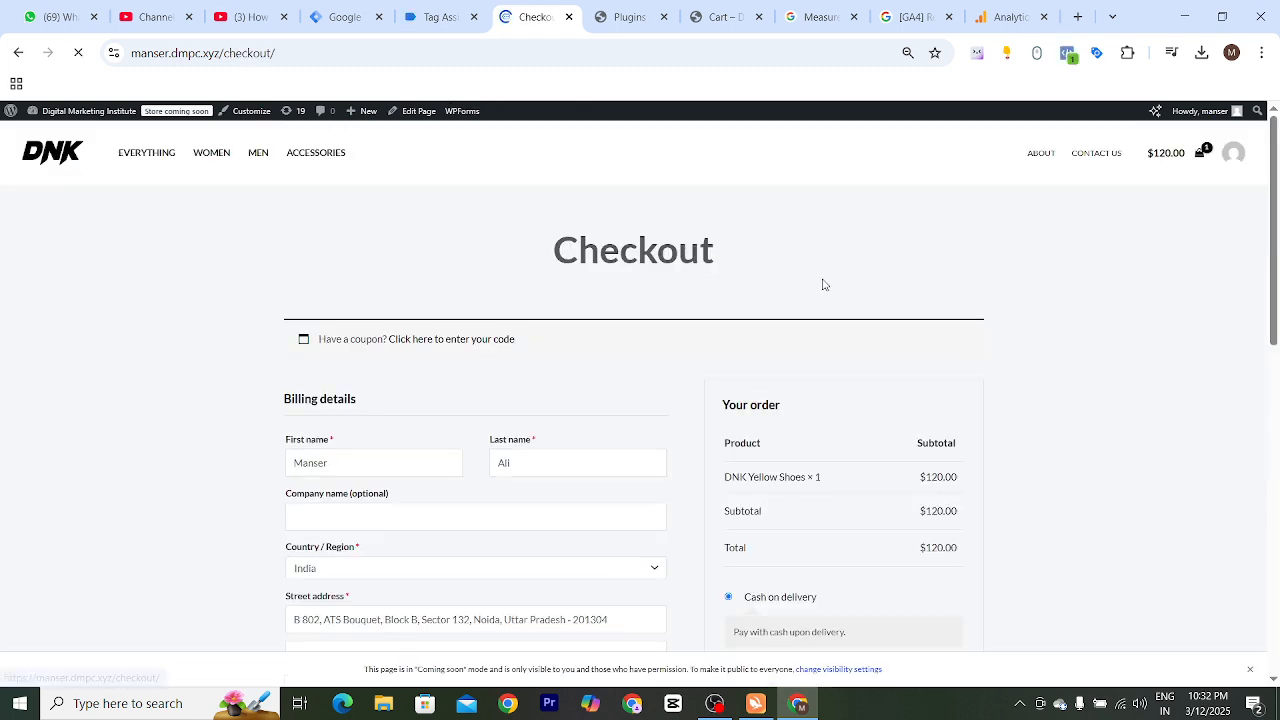
{"action": "scroll", "coordinate": [677, 374], "scroll_direction": "down", "scroll_amount": 2}
{"action": "left_click", "coordinate": [354, 294]}
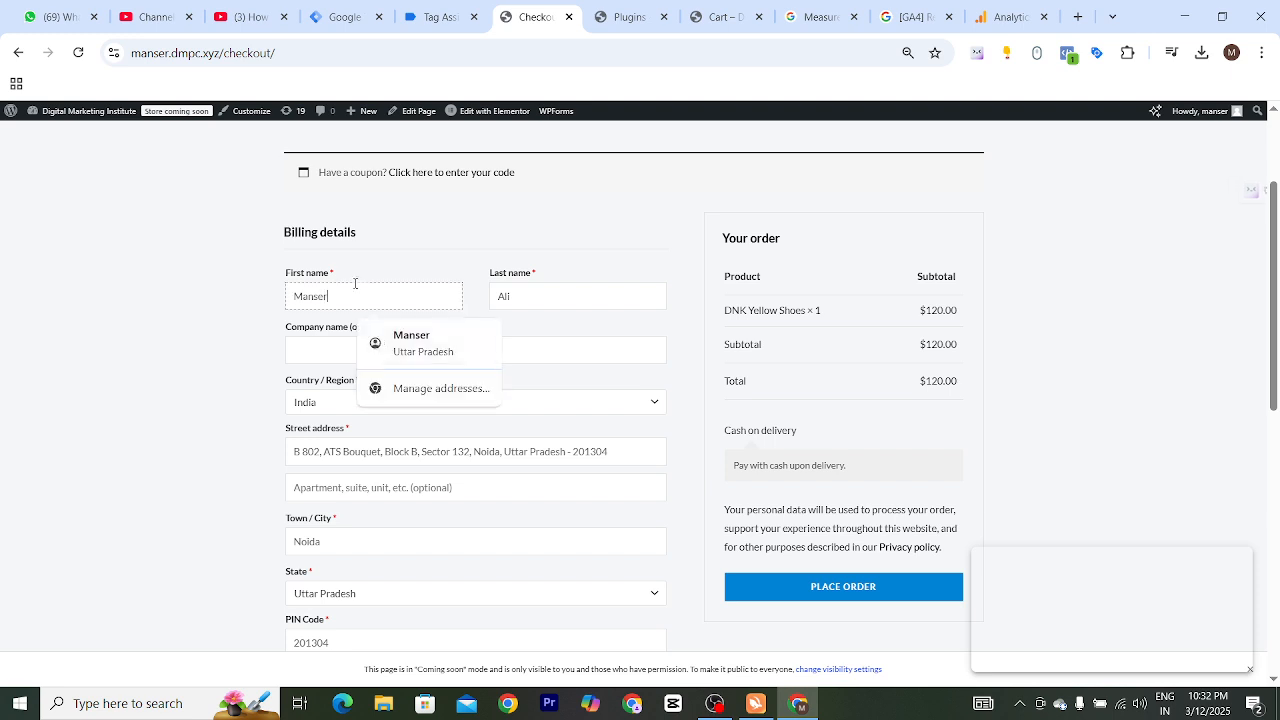
{"action": "left_click", "coordinate": [340, 350]}
{"action": "scroll", "coordinate": [592, 456], "scroll_direction": "down", "scroll_amount": 2}
{"action": "scroll", "coordinate": [592, 456], "scroll_direction": "down", "scroll_amount": 1}
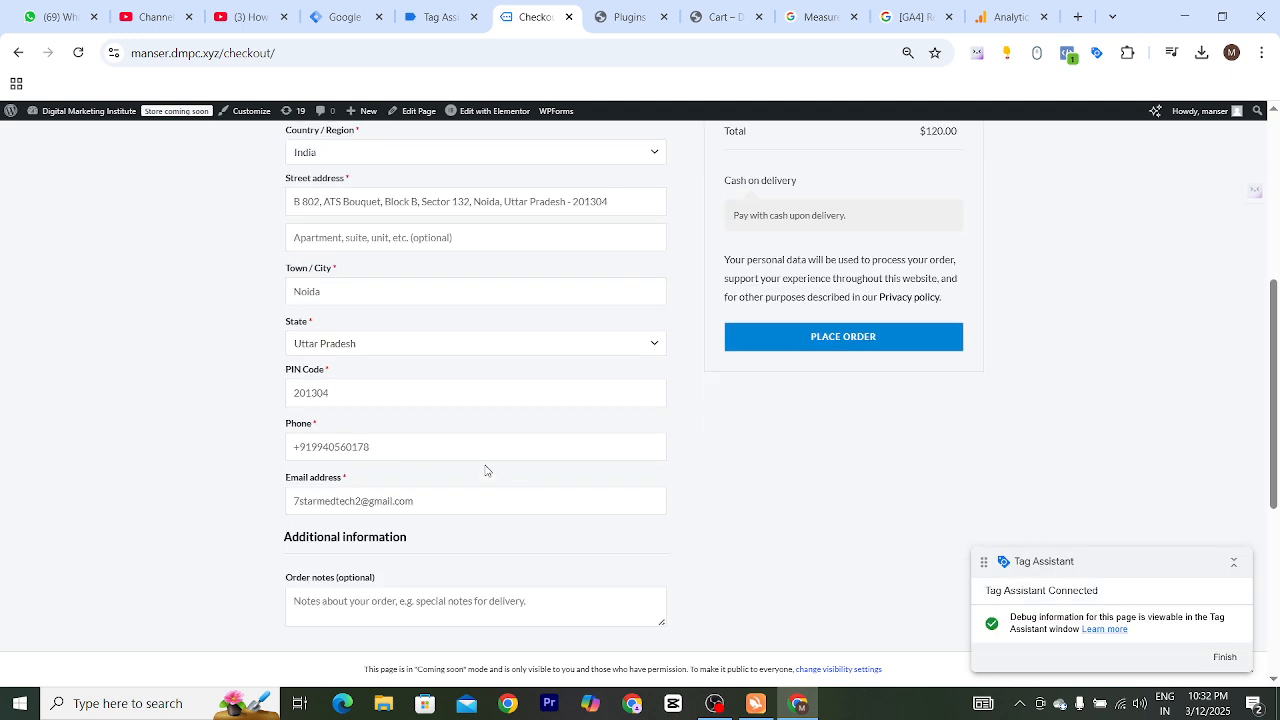
Step: Inspect the all Events Ecommerce tag's details and firing trigger in Tag Assistant at the checkout stage, then close them
{"action": "left_click", "coordinate": [438, 17]}
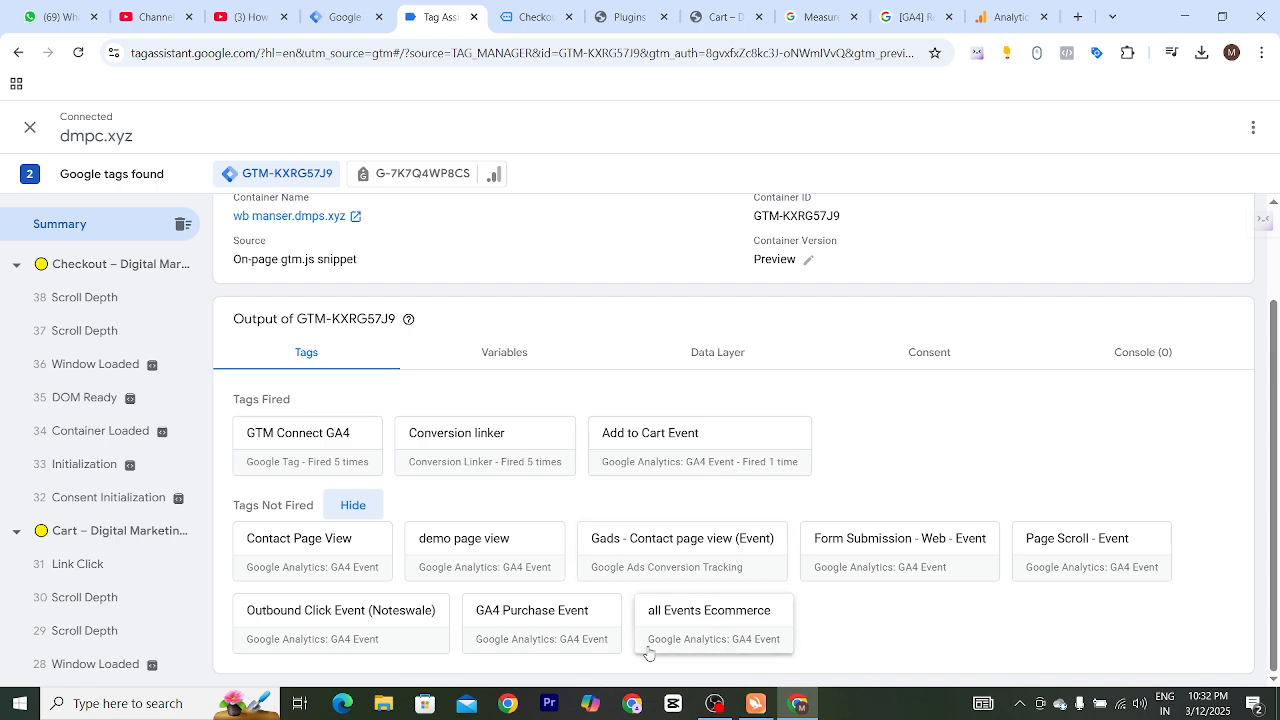
{"action": "left_click_drag", "start_coordinate": [641, 626], "coordinate": [862, 636]}
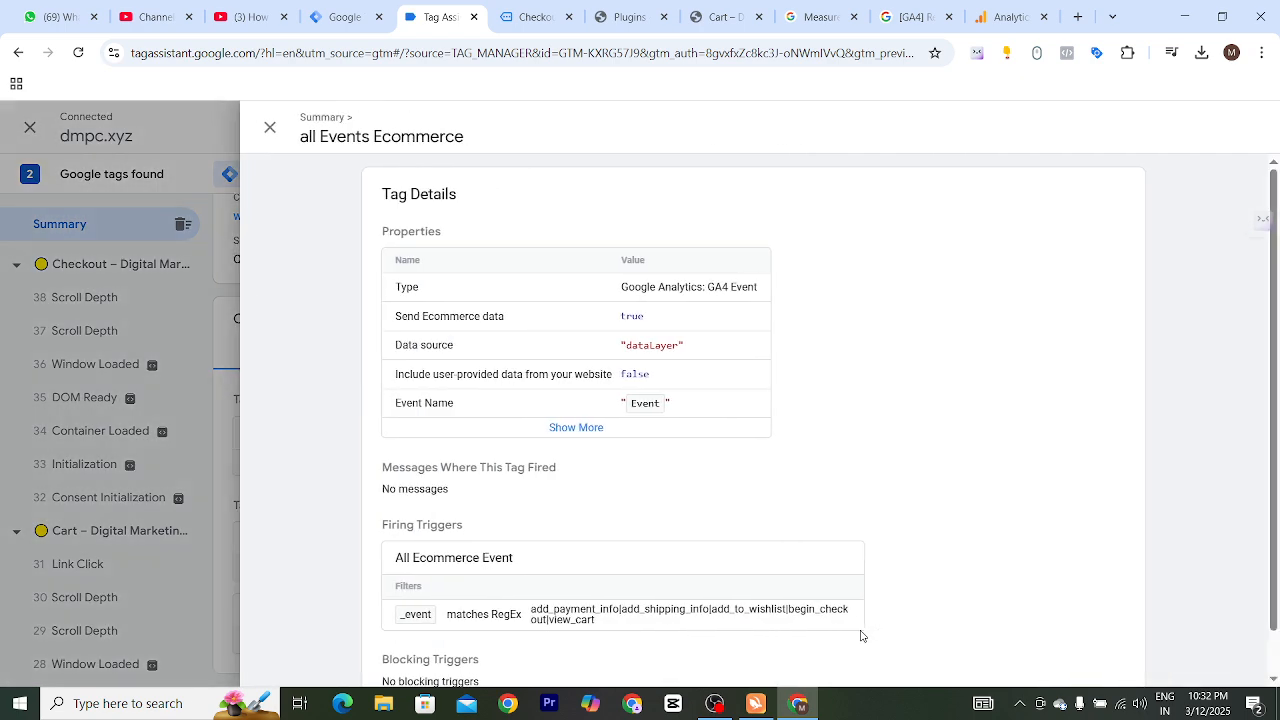
{"action": "left_click", "coordinate": [269, 130]}
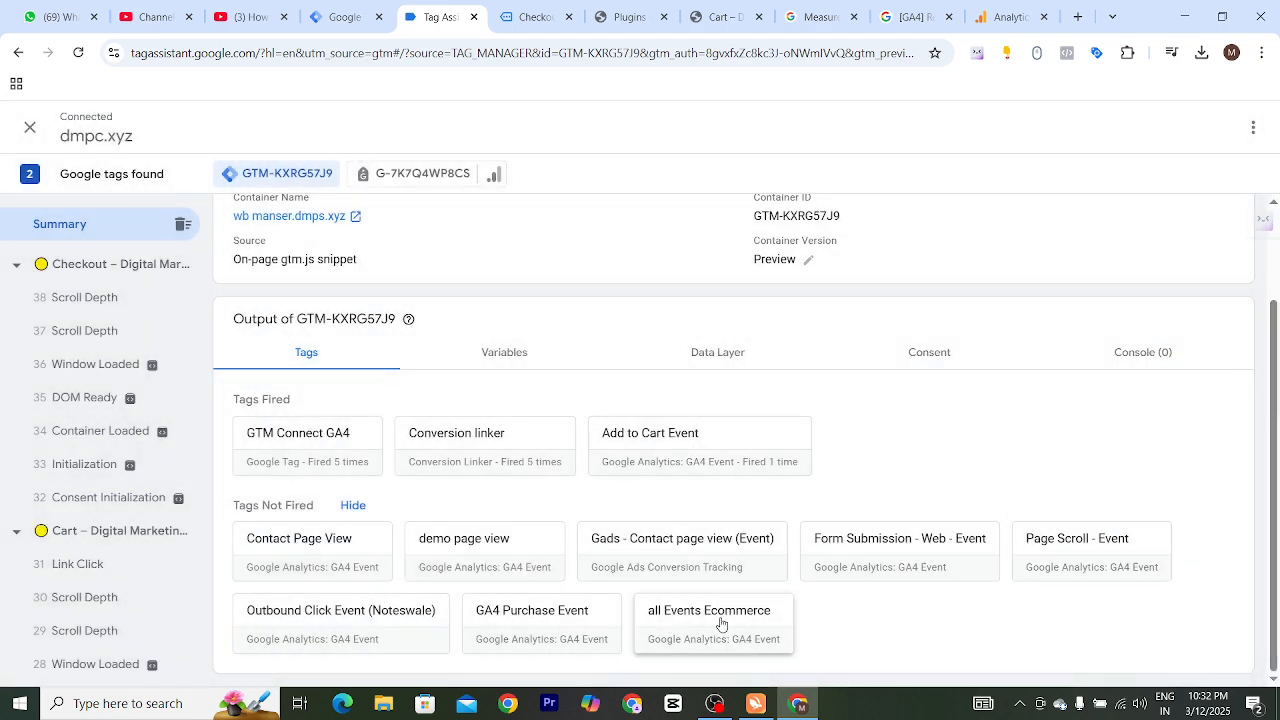
Step: Place the cash on delivery order on the store's checkout page and review the order details and billing address
{"action": "left_click", "coordinate": [517, 23]}
{"action": "left_click", "coordinate": [813, 343]}
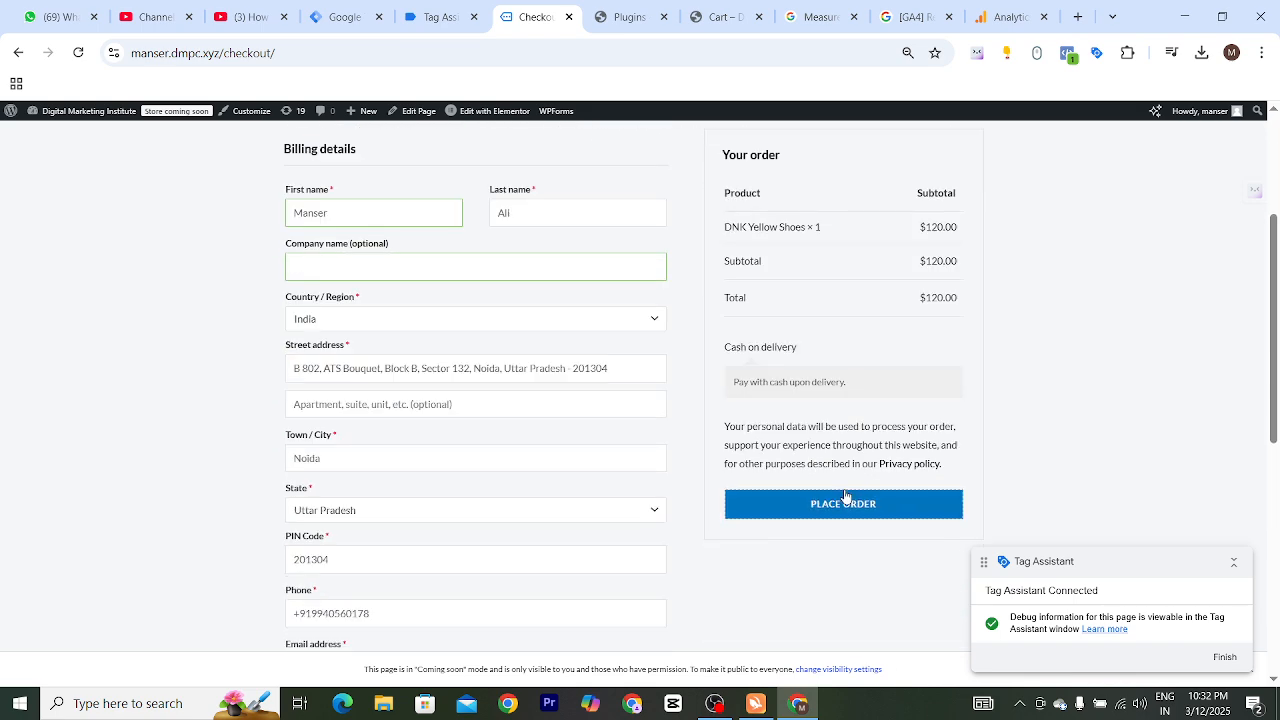
{"action": "left_click", "coordinate": [845, 496]}
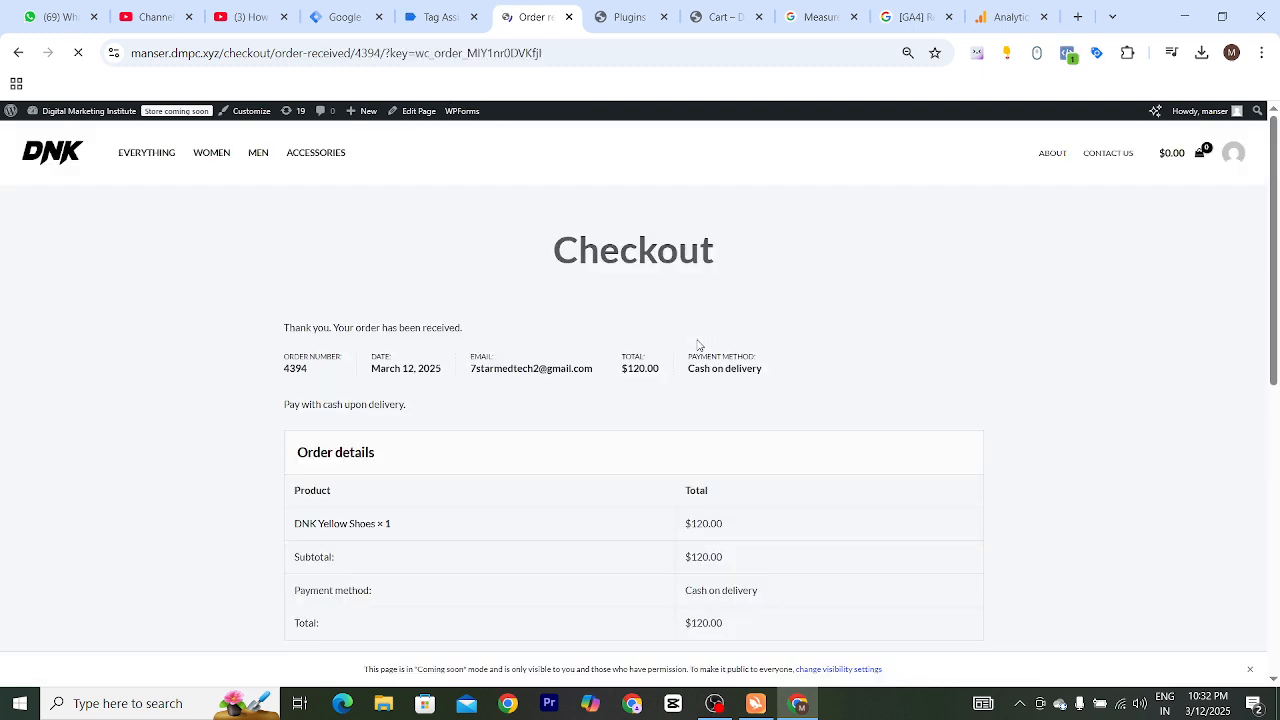
{"action": "scroll", "coordinate": [625, 386], "scroll_direction": "down", "scroll_amount": 4}
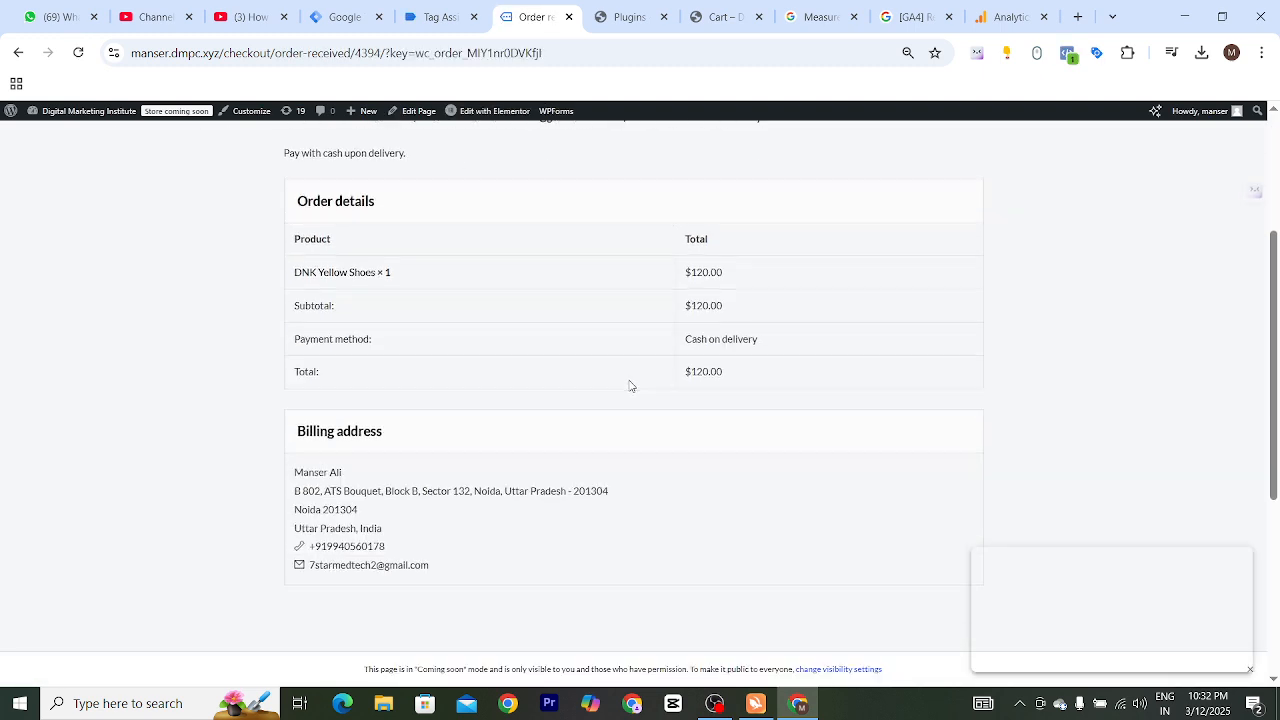
{"action": "scroll", "coordinate": [642, 385], "scroll_direction": "up", "scroll_amount": 1}
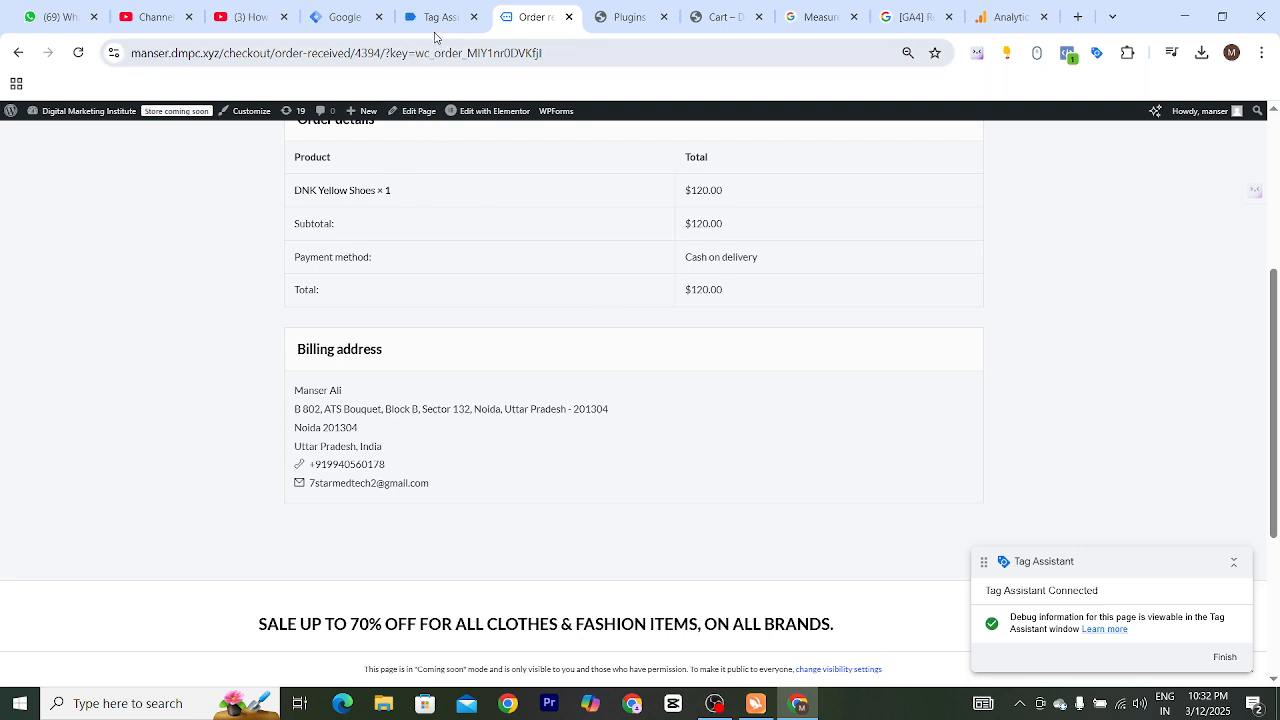
Step: Check in Tag Assistant's summary which tags fired after the order, including all Events Ecommerce
{"action": "mouse_move", "coordinate": [425, 18]}
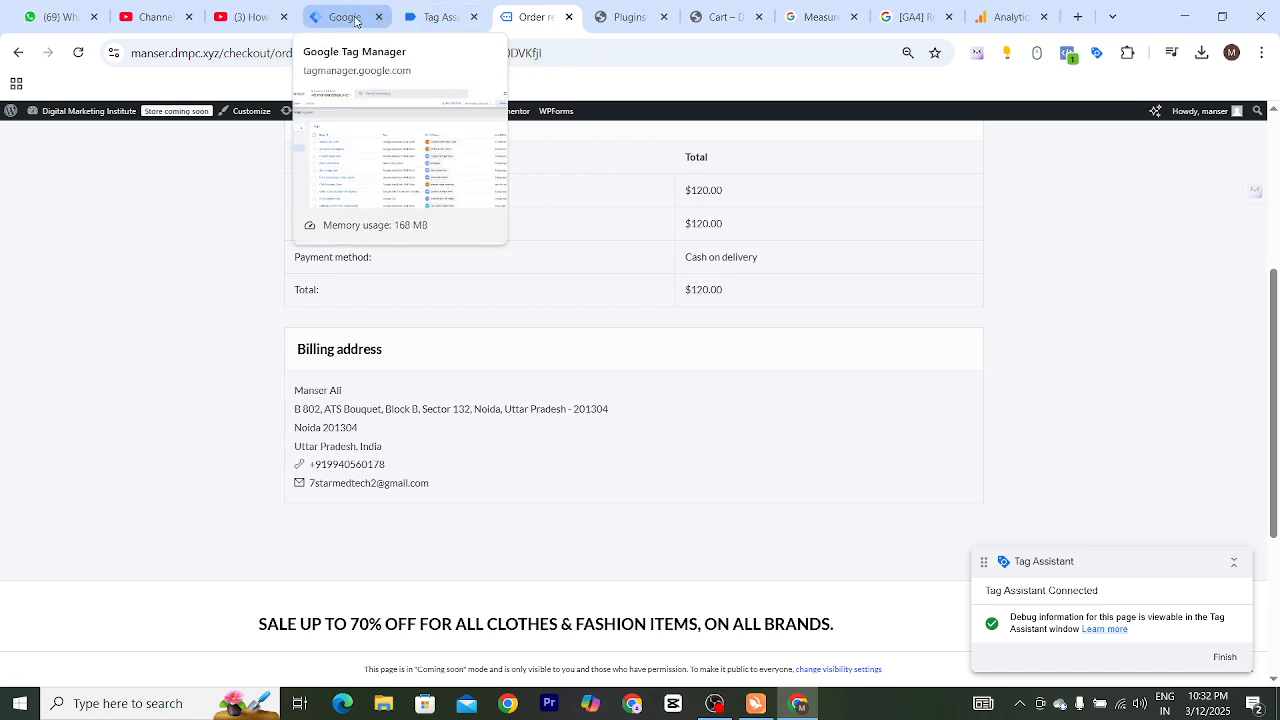
{"action": "left_click", "coordinate": [432, 17]}
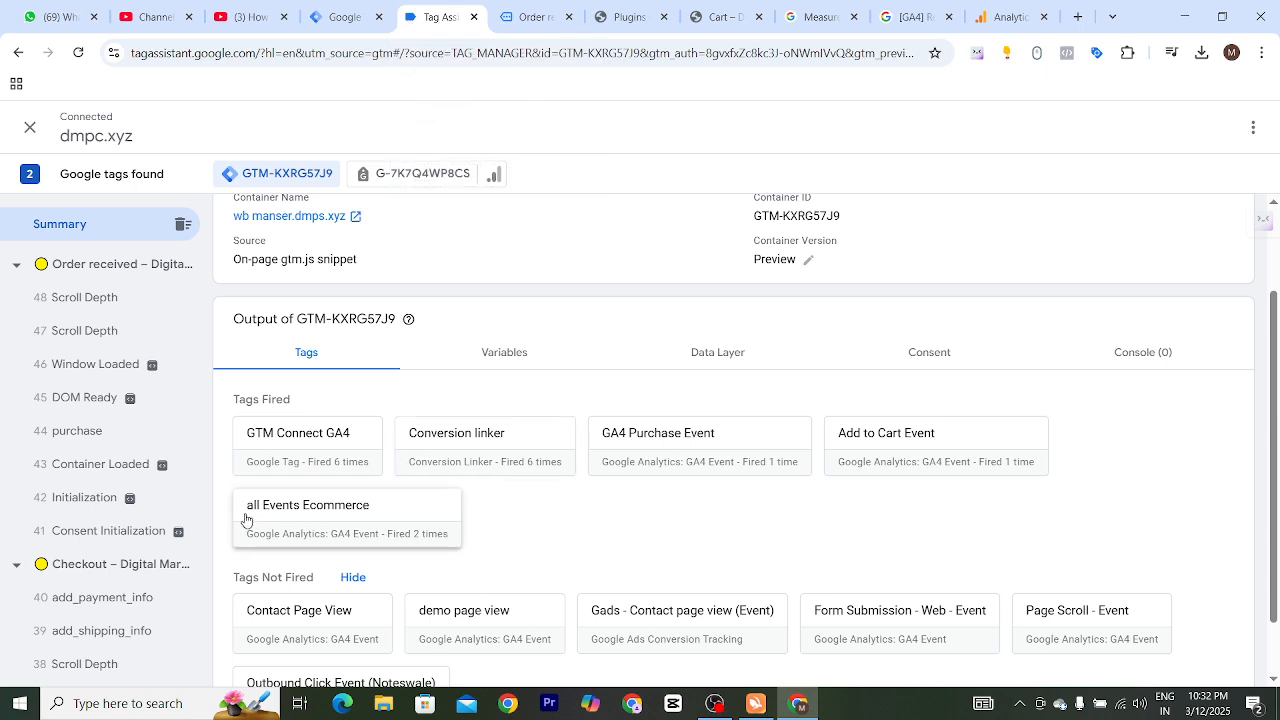
{"action": "left_click_drag", "start_coordinate": [238, 515], "coordinate": [355, 504]}
{"action": "left_click", "coordinate": [643, 521]}
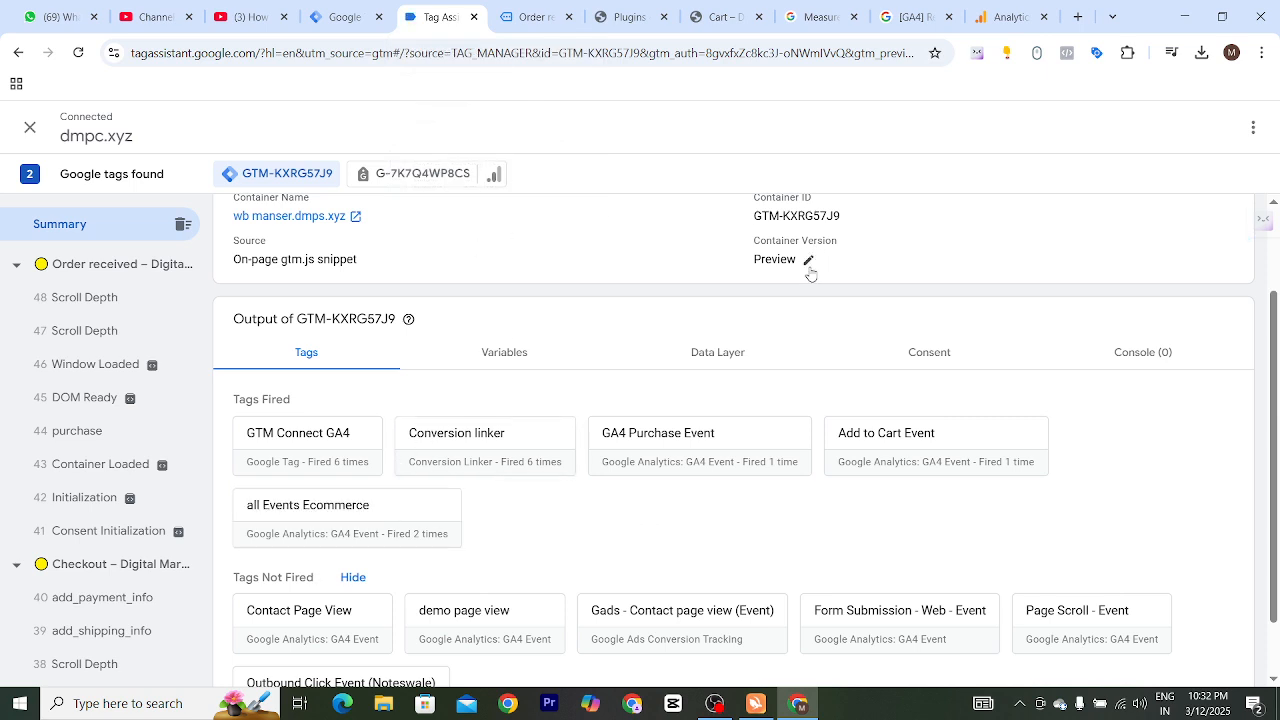
Step: Switch to Google Analytics and review the event names and counts in the Realtime overview's Event count card
{"action": "left_click", "coordinate": [1012, 18]}
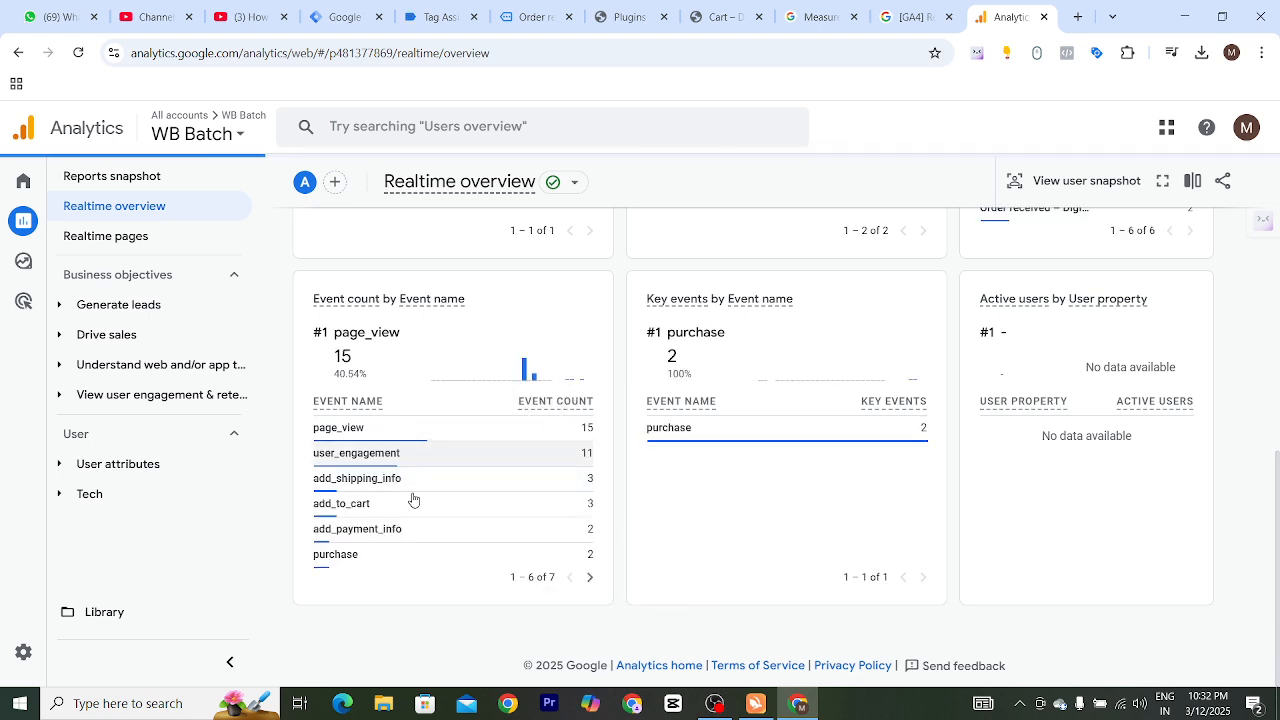
{"action": "left_click_drag", "start_coordinate": [309, 489], "coordinate": [340, 577]}
{"action": "left_click", "coordinate": [343, 548]}
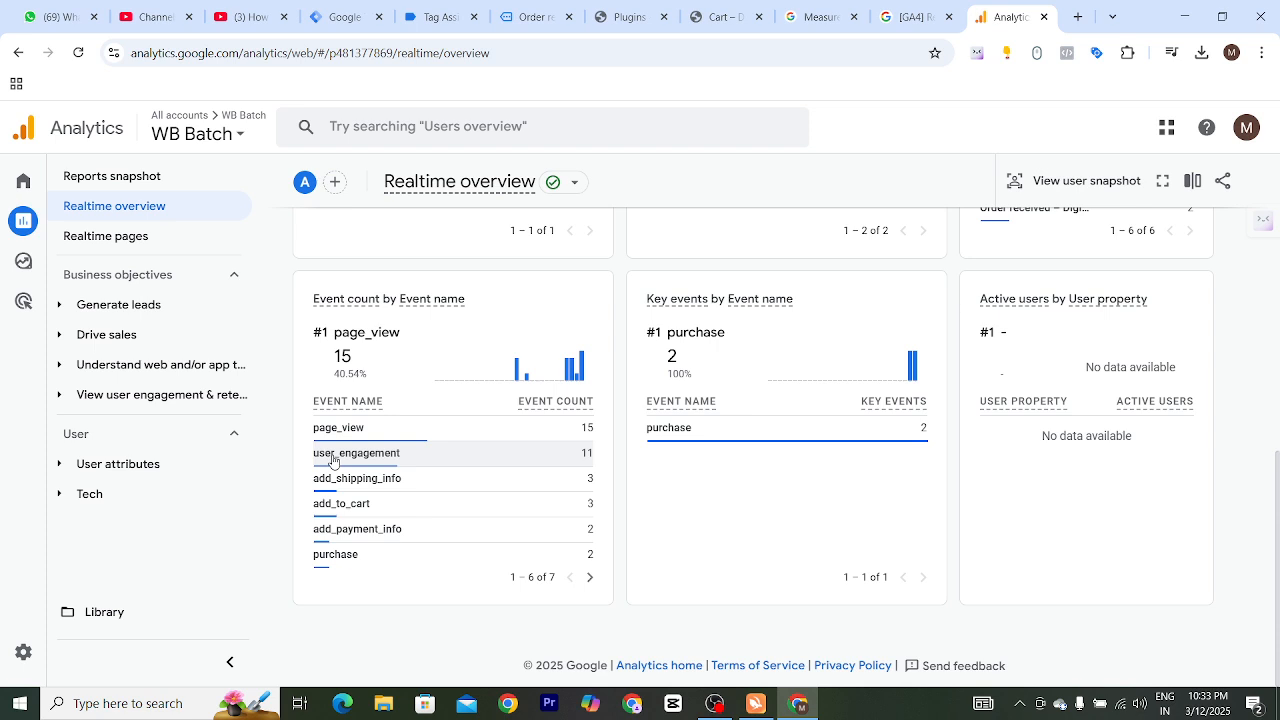
{"action": "left_click_drag", "start_coordinate": [305, 400], "coordinate": [366, 579]}
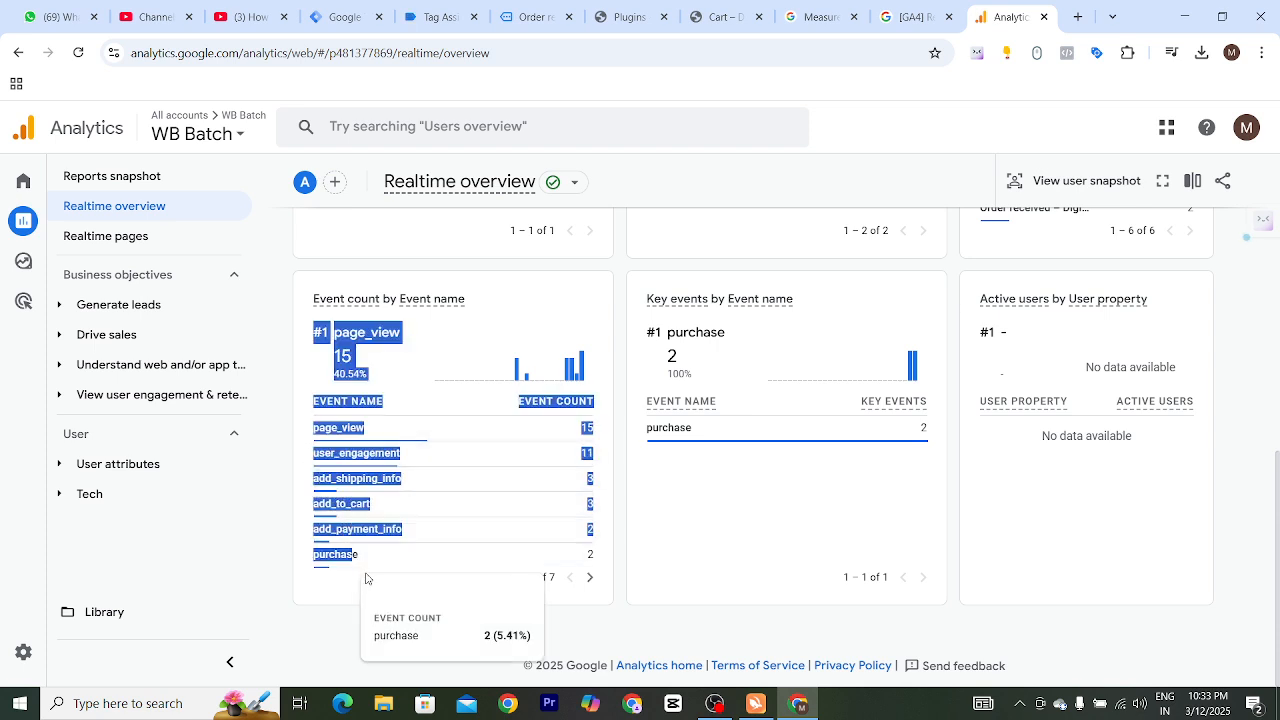
{"action": "left_click", "coordinate": [366, 579]}
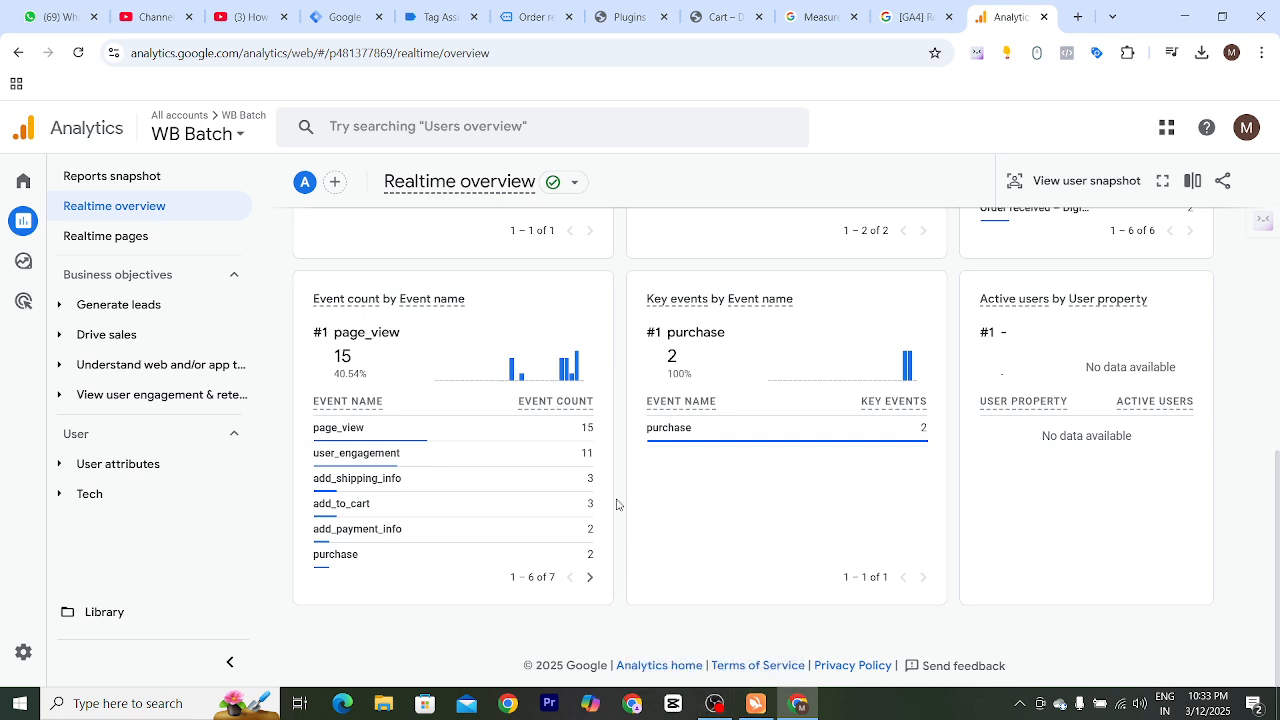
{"action": "left_click", "coordinate": [712, 704]}
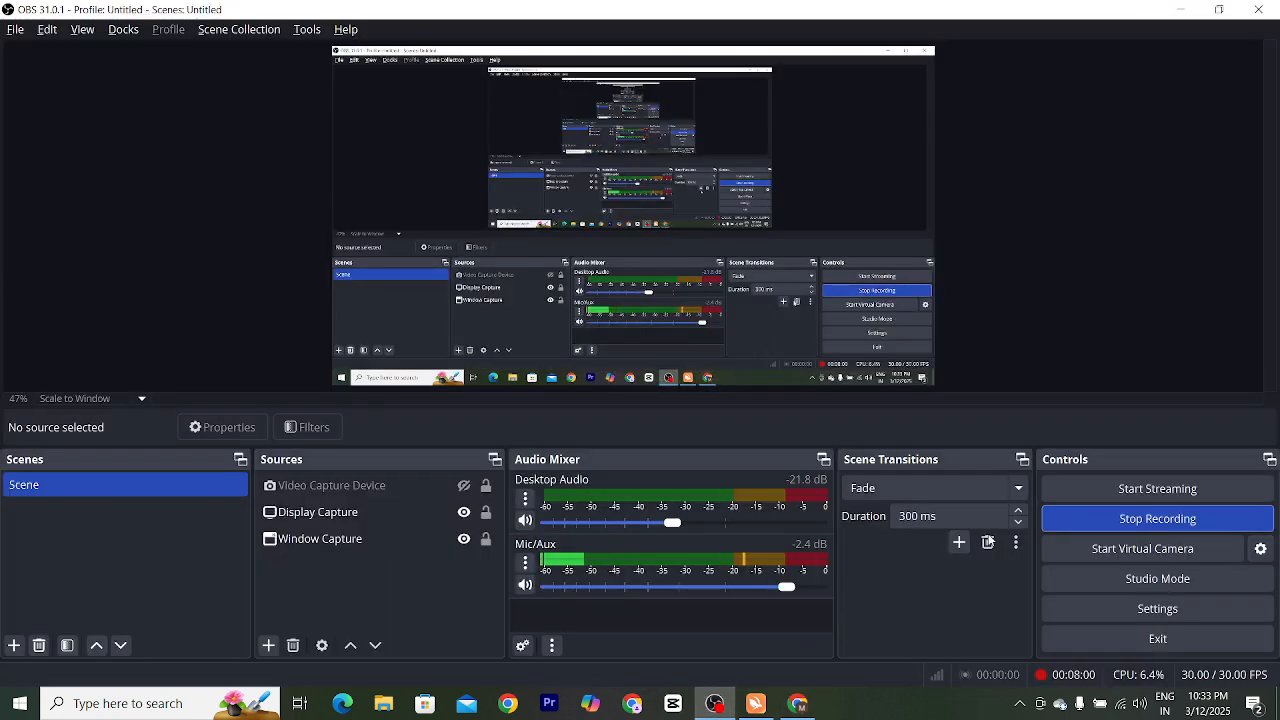